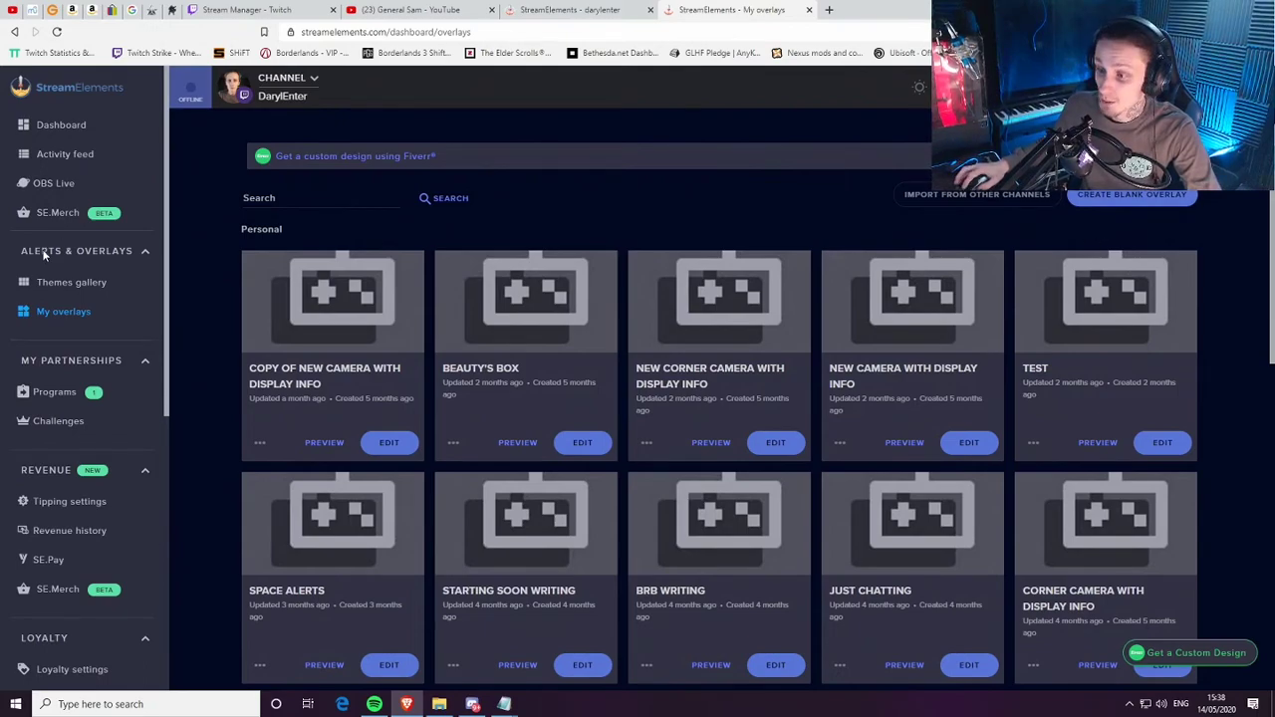
Create a blank overlay at 1080p resolution and add a custom widget to it
{"action": "left_click", "coordinate": [1165, 197]}
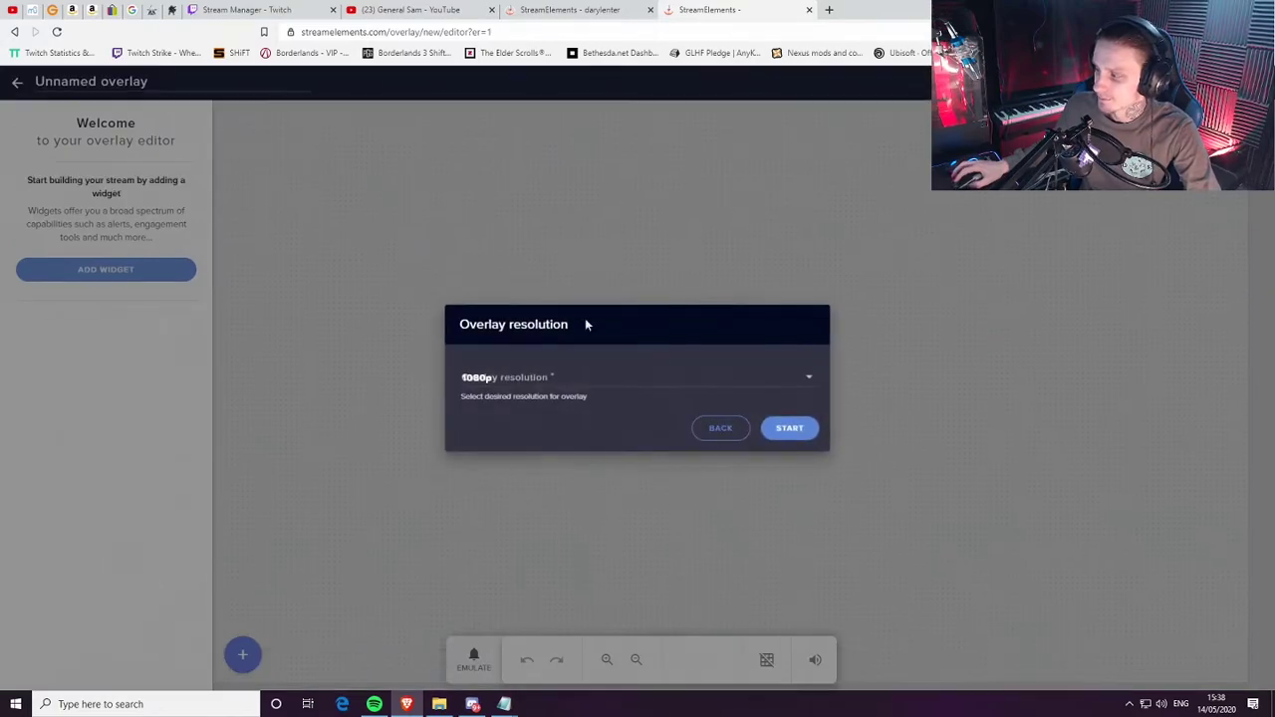
{"action": "left_click", "coordinate": [787, 429]}
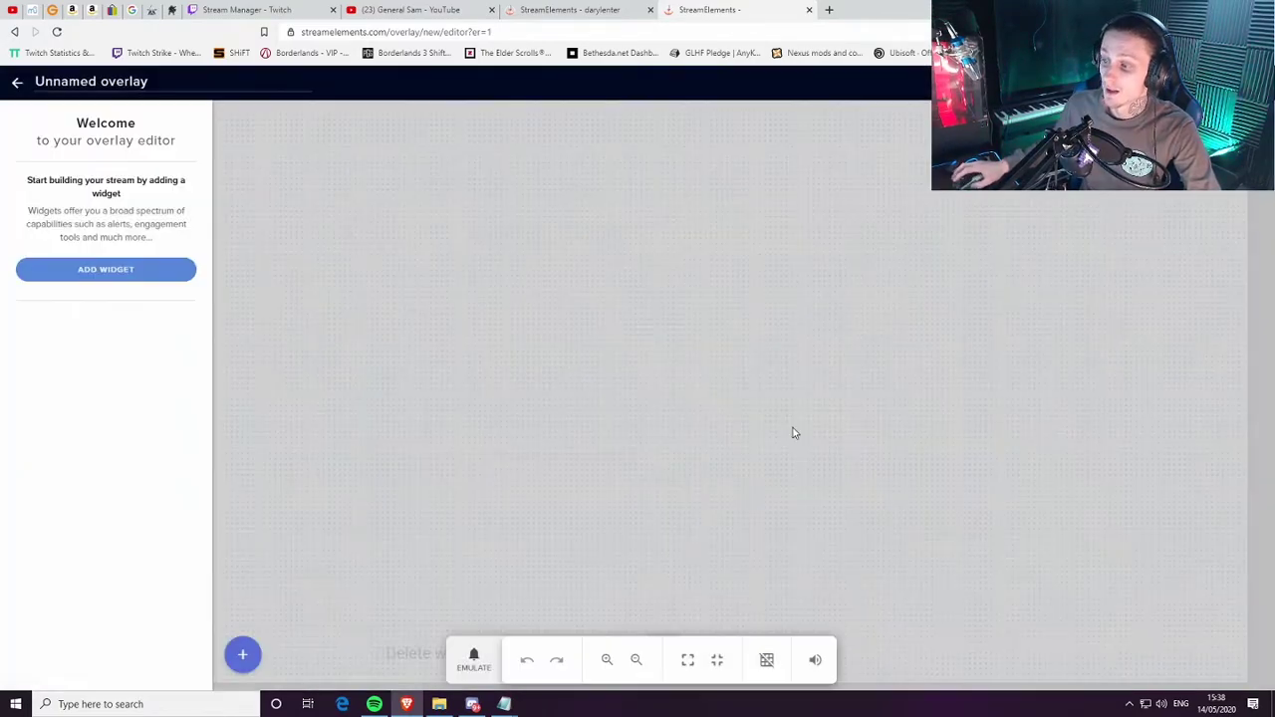
{"action": "left_click", "coordinate": [242, 658]}
{"action": "mouse_move", "coordinate": [349, 556]}
{"action": "mouse_move", "coordinate": [341, 510]}
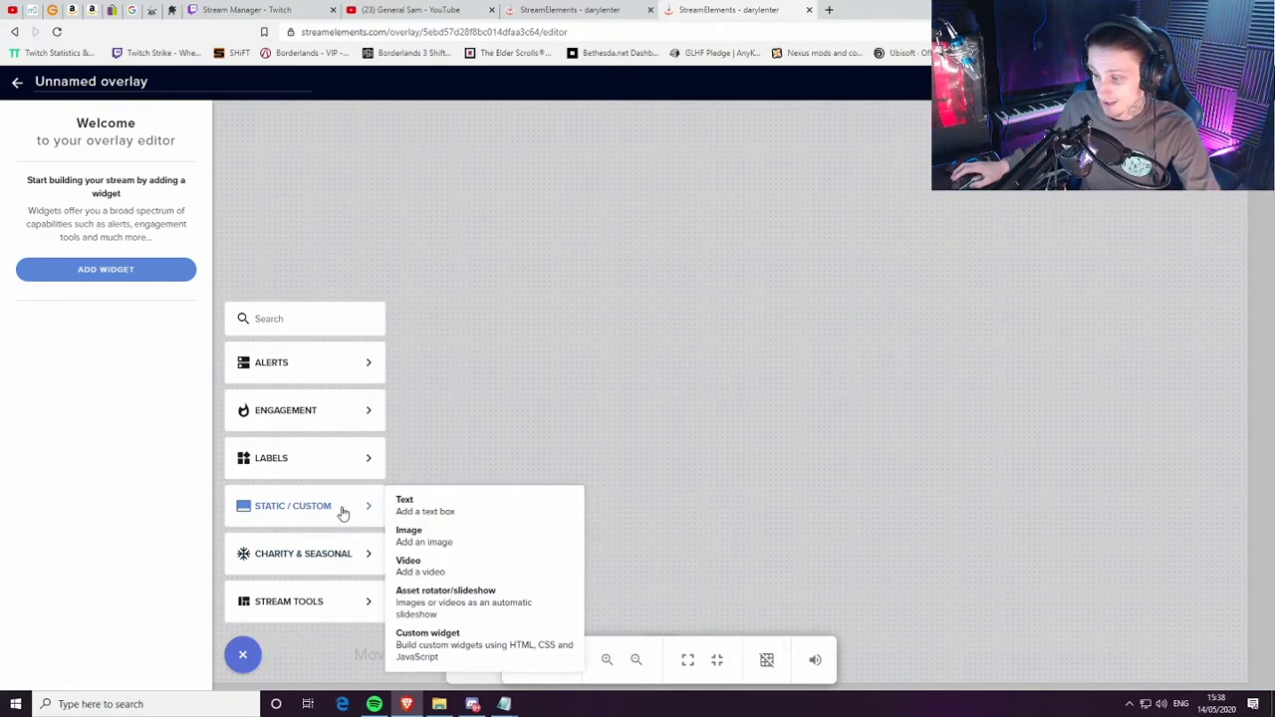
{"action": "left_click", "coordinate": [491, 650]}
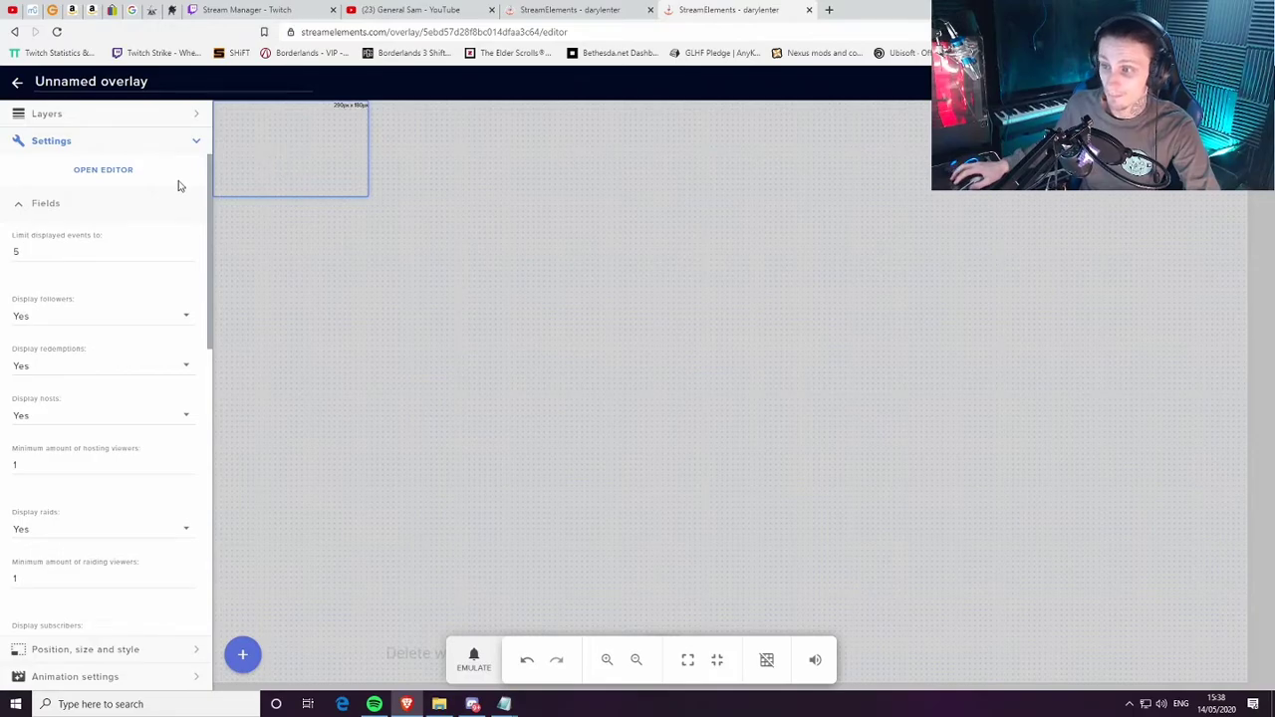
Open the custom widget's code editor and look through its default CSS and HTML code
{"action": "scroll", "coordinate": [75, 419], "scroll_direction": "down", "scroll_amount": 5}
{"action": "scroll", "coordinate": [90, 418], "scroll_direction": "up", "scroll_amount": 5}
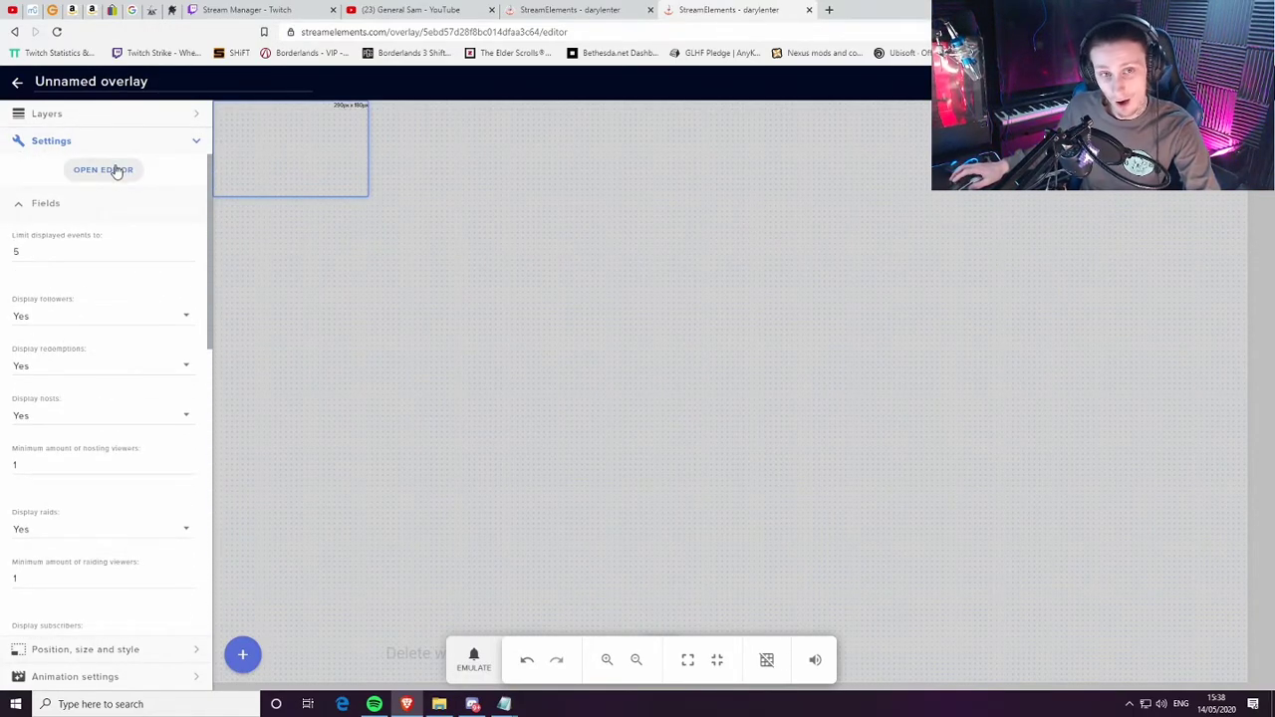
{"action": "left_click", "coordinate": [116, 171]}
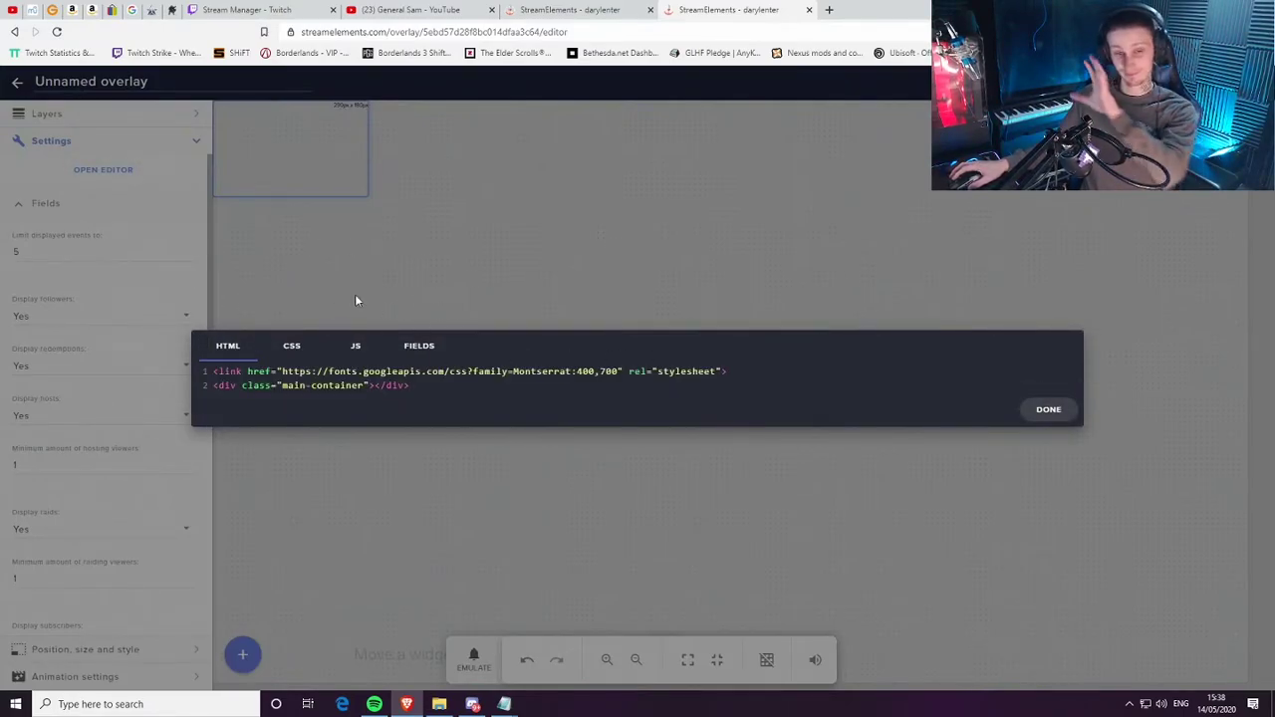
{"action": "left_click", "coordinate": [293, 346]}
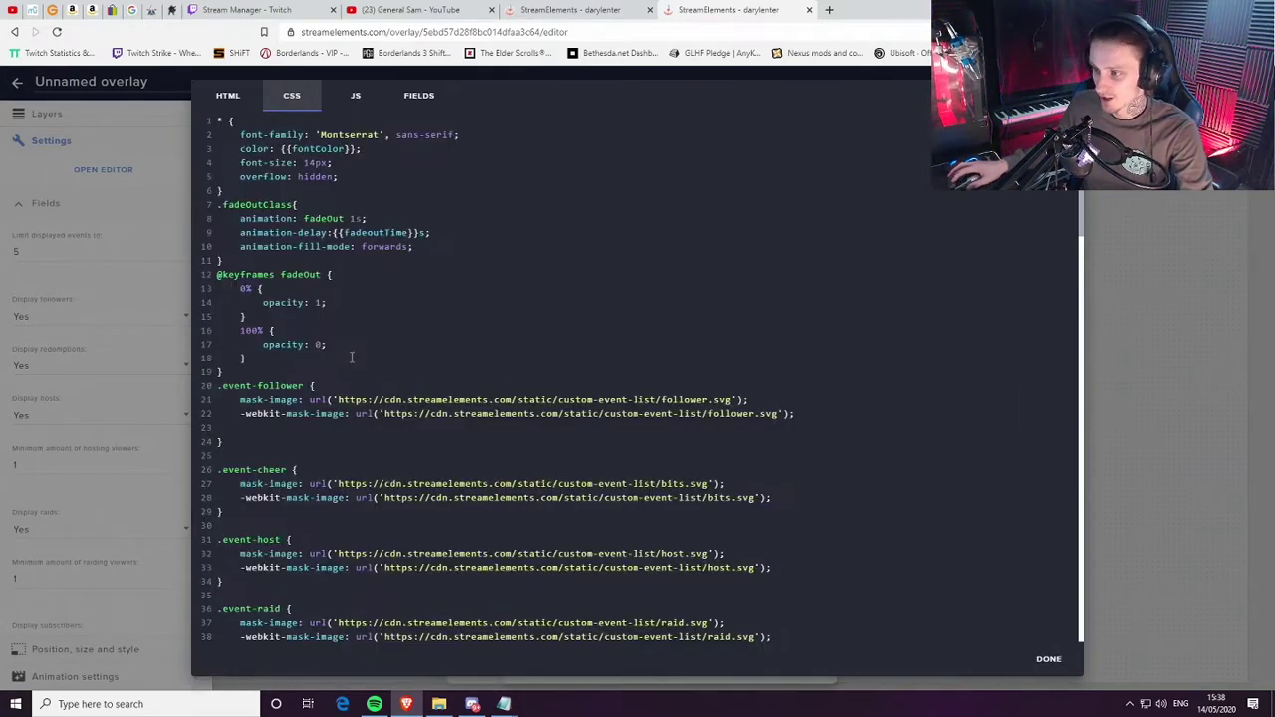
{"action": "left_click", "coordinate": [230, 96]}
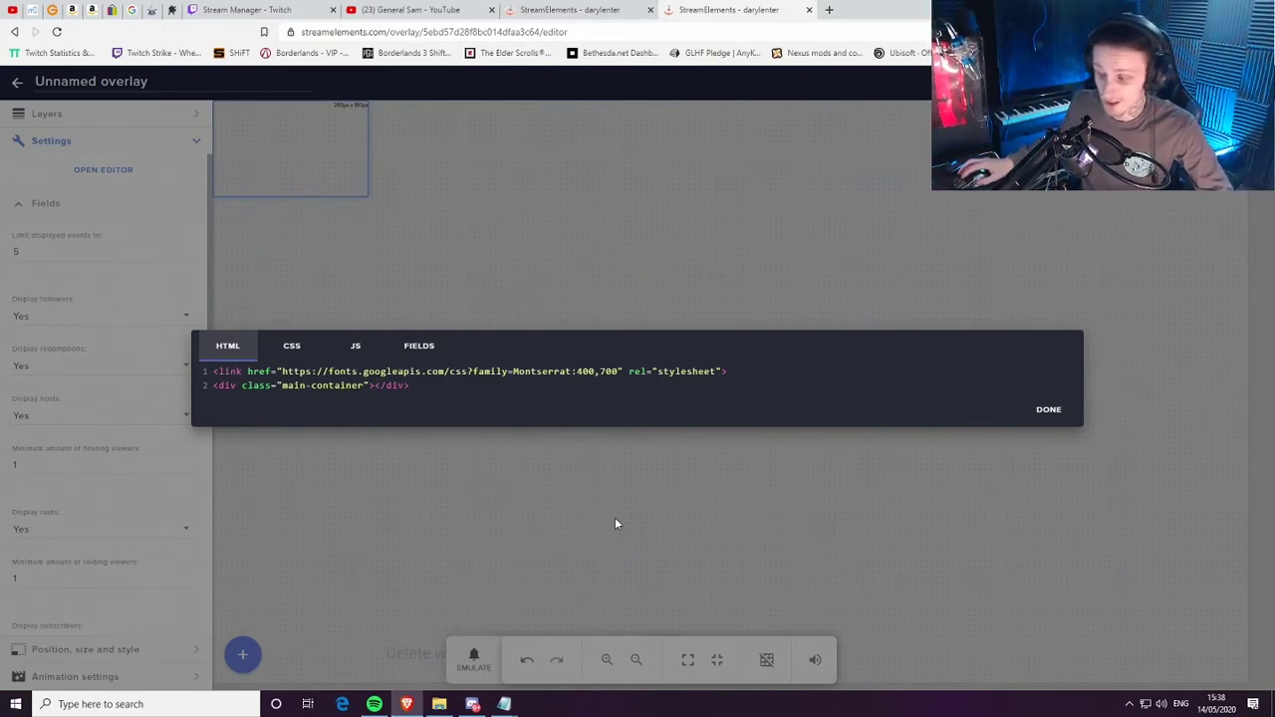
Switch to File Explorer's YT folder, inspect the text files inside AIO Widget.rar, and close the archive
{"action": "left_click", "coordinate": [439, 704]}
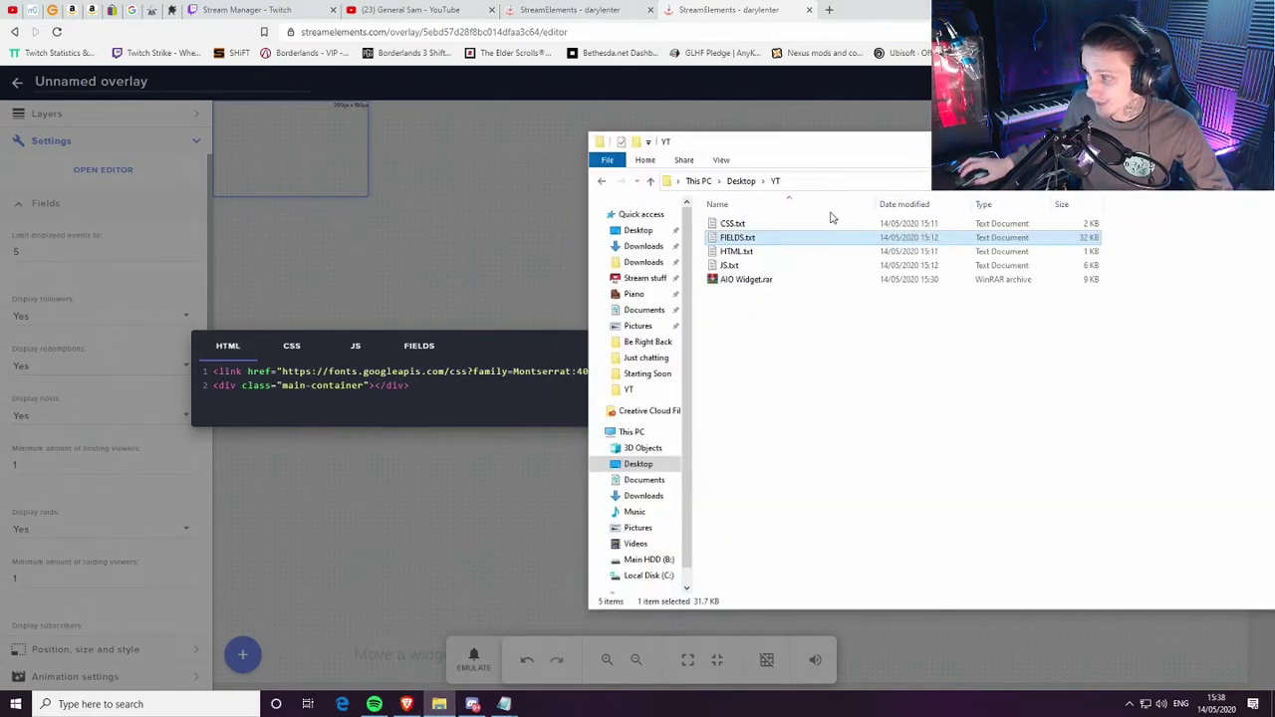
{"action": "left_click_drag", "start_coordinate": [954, 144], "coordinate": [831, 108]}
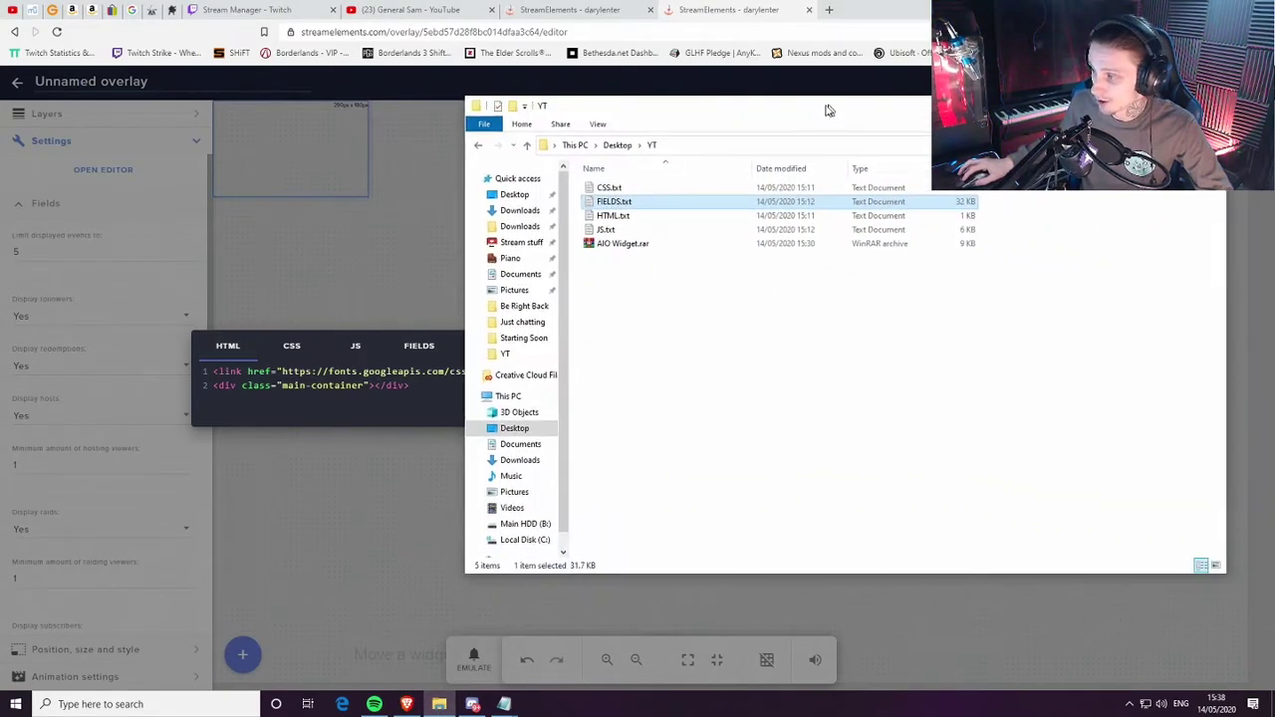
{"action": "double_click", "coordinate": [617, 245]}
{"action": "left_click_drag", "start_coordinate": [221, 354], "coordinate": [160, 299]}
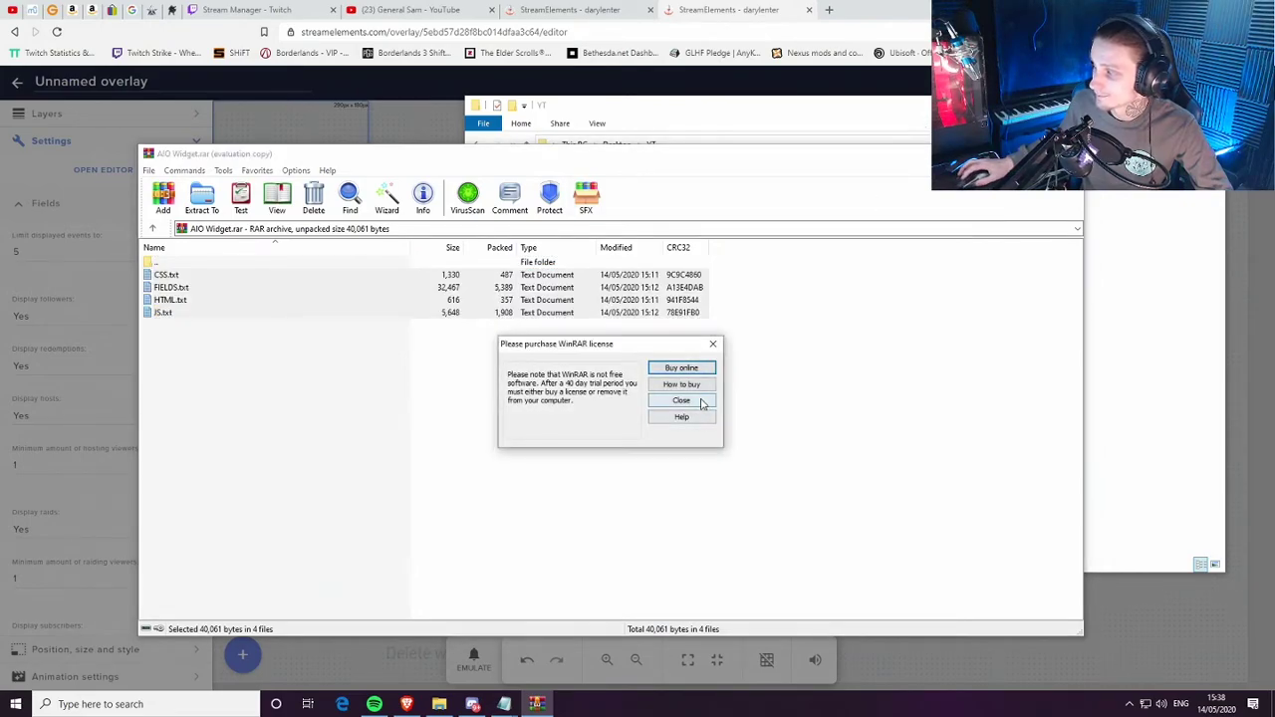
{"action": "left_click", "coordinate": [697, 400]}
{"action": "left_click", "coordinate": [1071, 153]}
{"action": "left_click_drag", "start_coordinate": [897, 108], "coordinate": [1136, 149]}
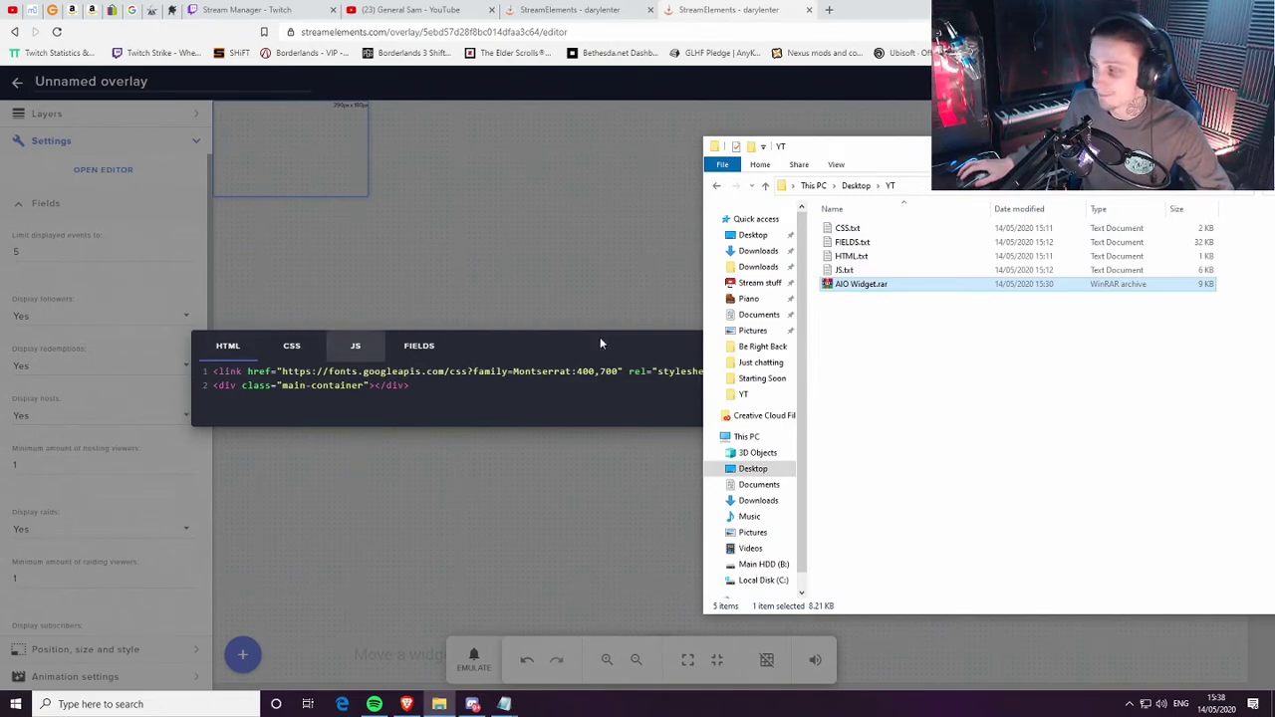
Replace the widget's HTML code with the full contents of HTML.txt from the YT folder
{"action": "left_click", "coordinate": [891, 390]}
{"action": "double_click", "coordinate": [852, 256]}
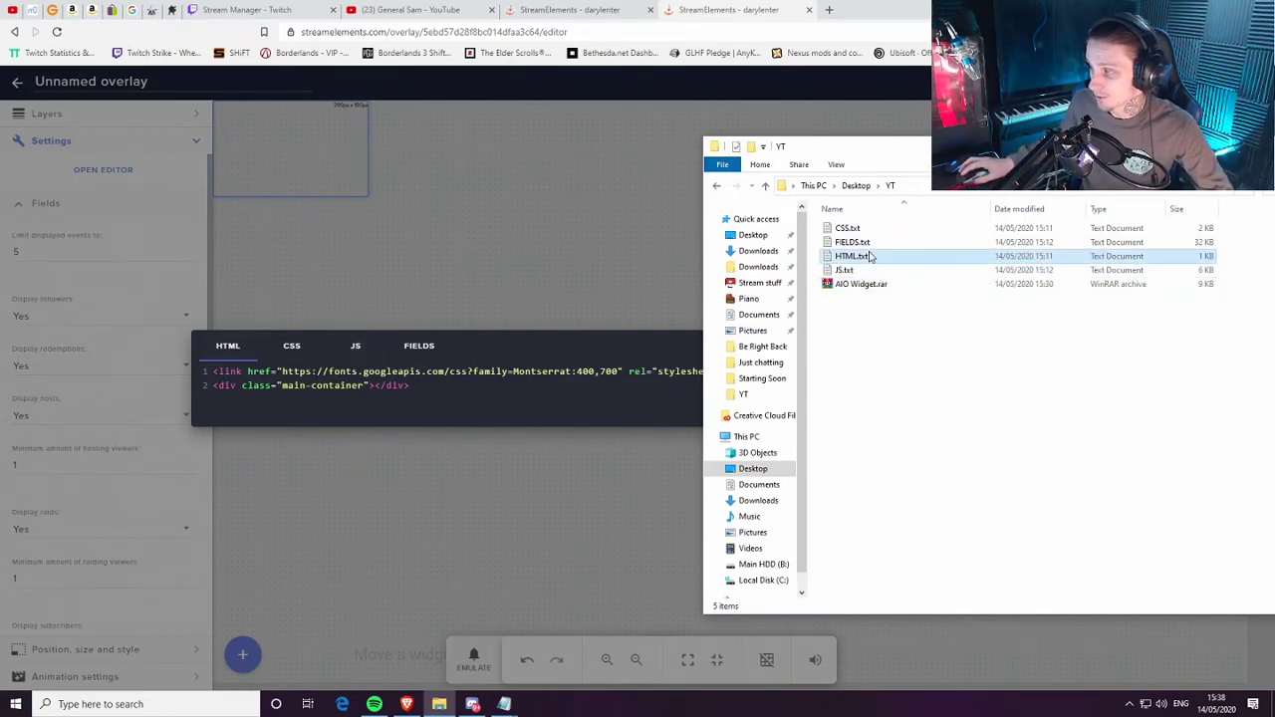
{"action": "key", "text": "ctrl+a"}
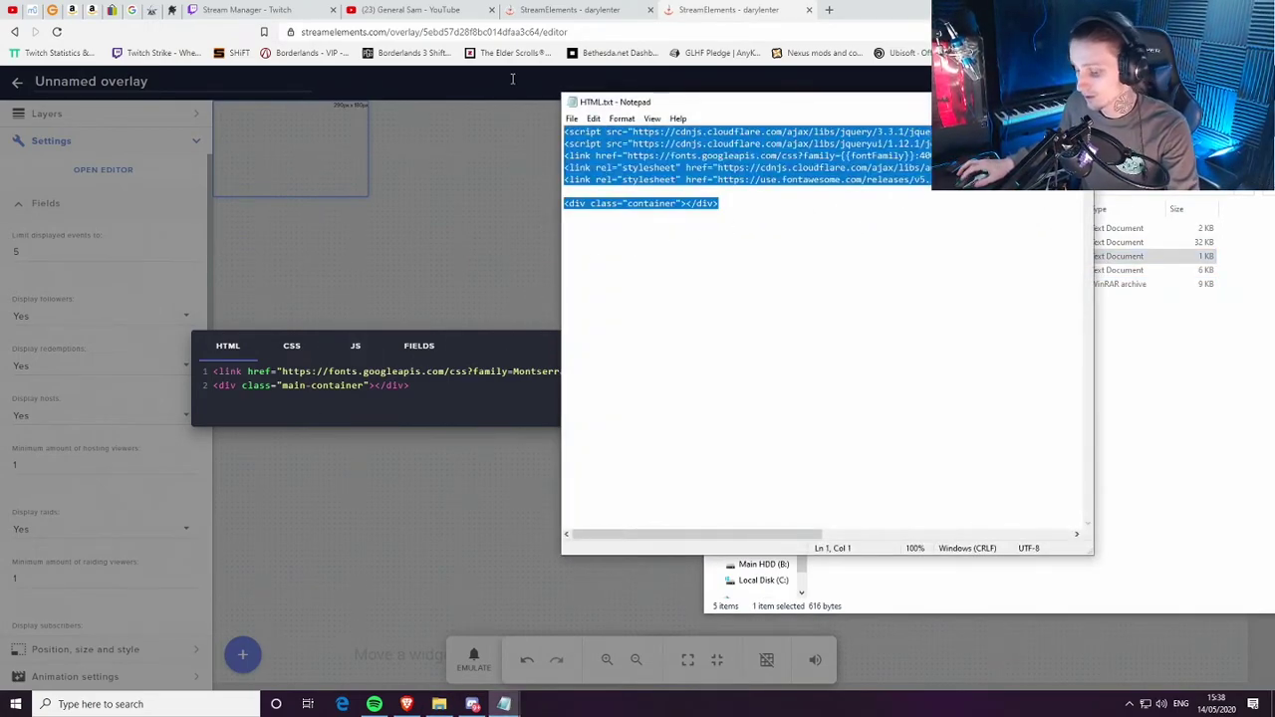
{"action": "left_click", "coordinate": [446, 316]}
{"action": "key", "text": "ctrl+a"}
{"action": "key", "text": "ctrl+v"}
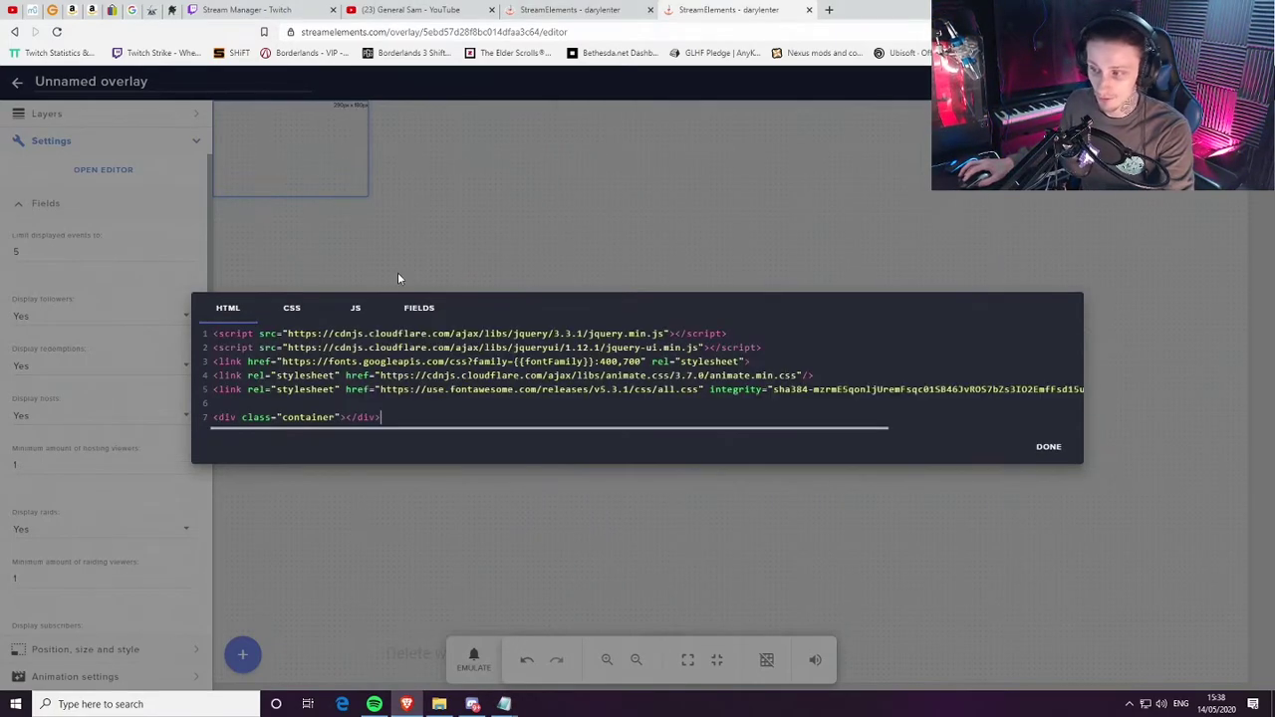
Replace the widget's CSS code with the full contents of CSS.txt
{"action": "left_click", "coordinate": [293, 308]}
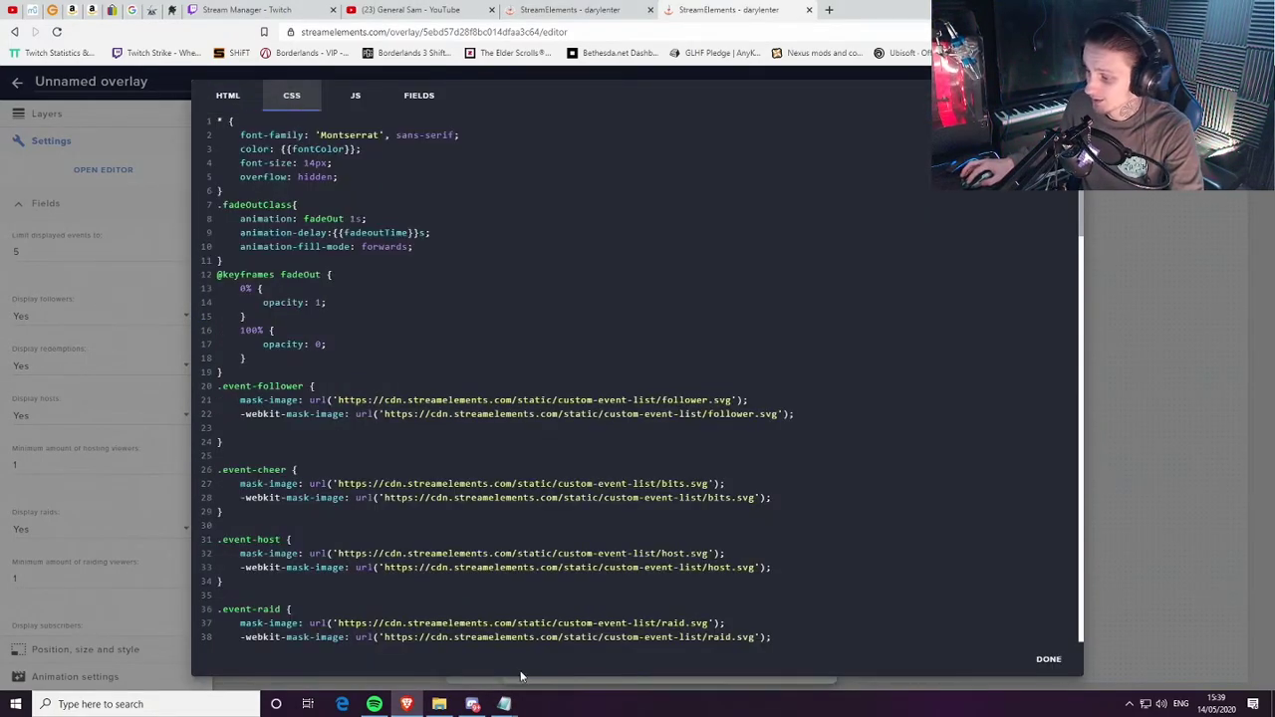
{"action": "left_click", "coordinate": [439, 704]}
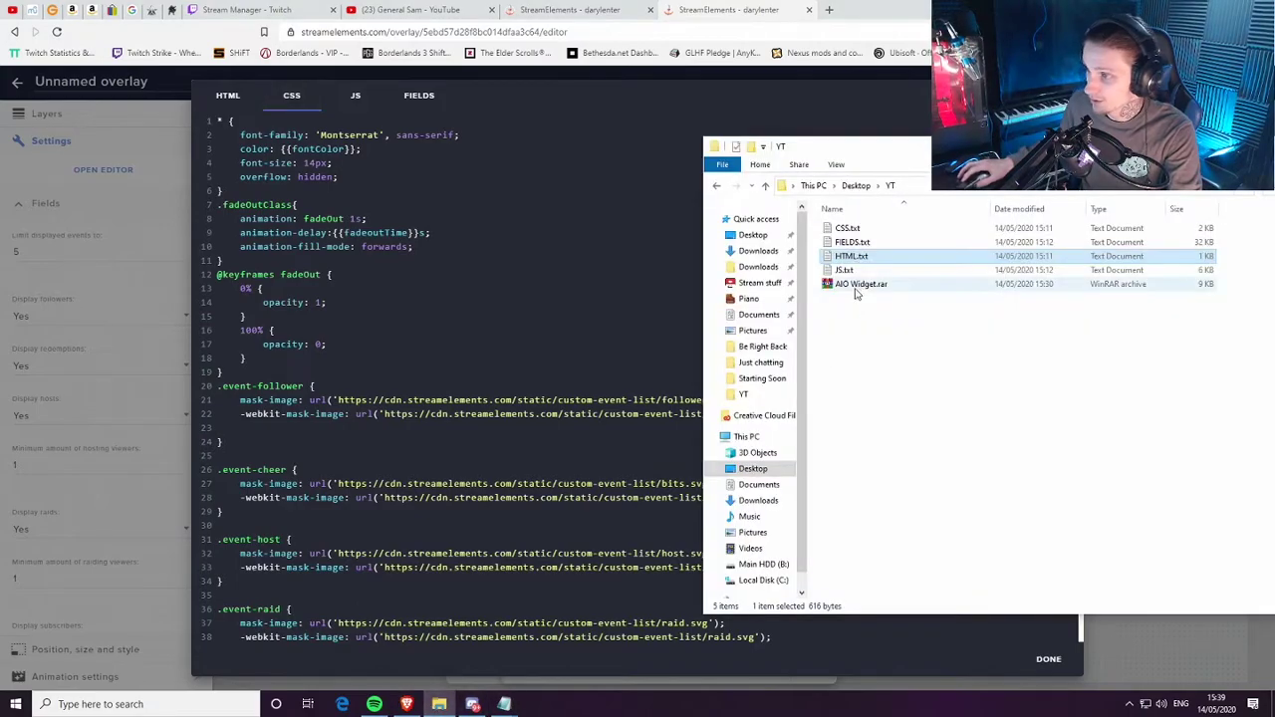
{"action": "double_click", "coordinate": [849, 228]}
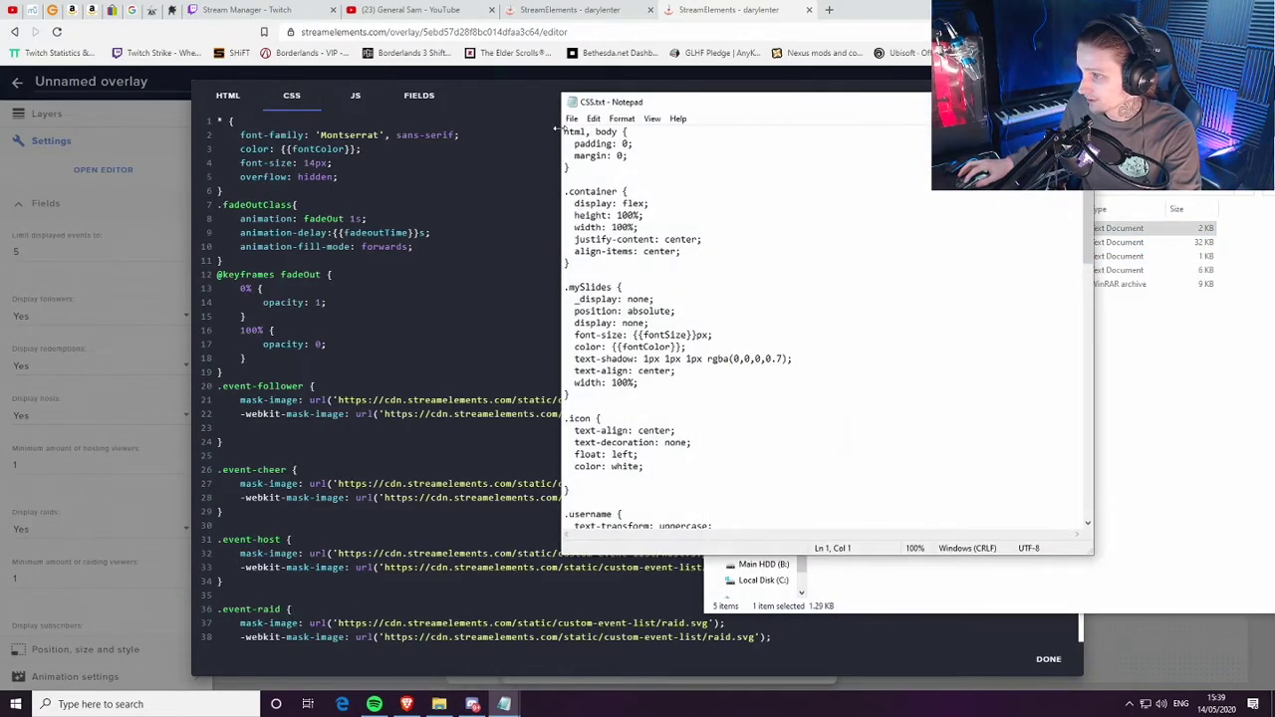
{"action": "left_click_drag", "start_coordinate": [564, 131], "coordinate": [769, 554]}
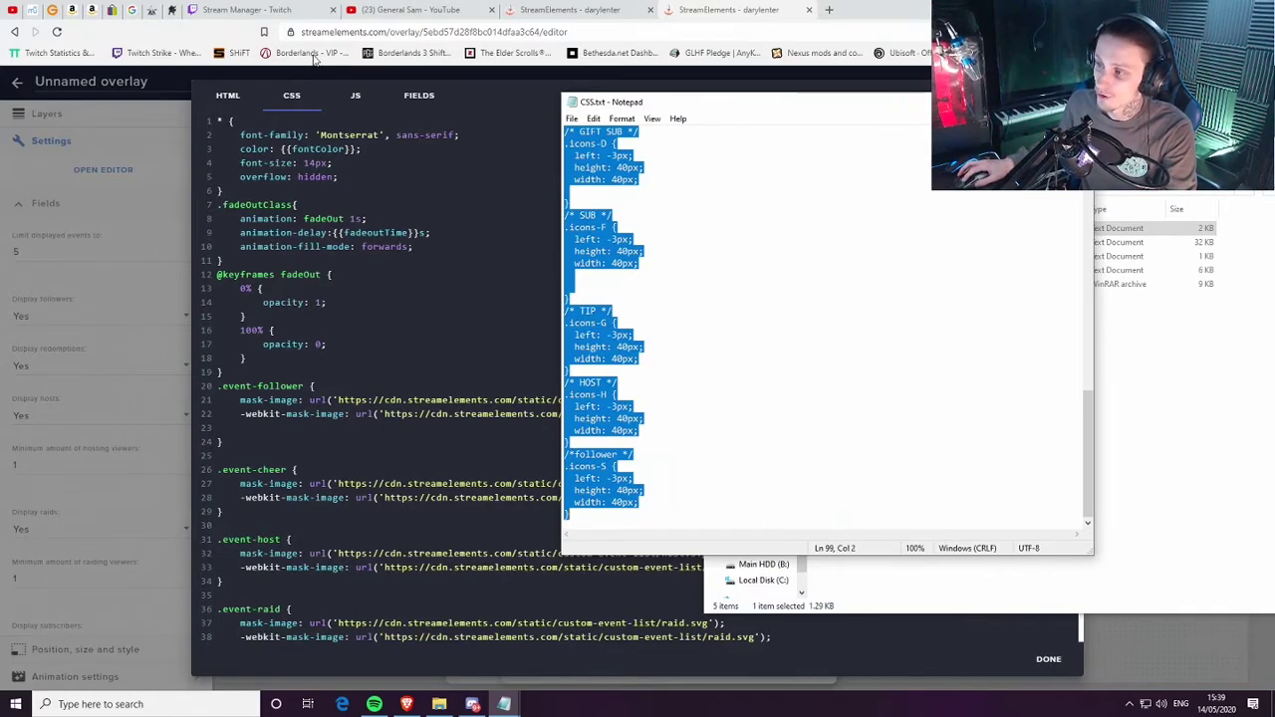
{"action": "left_click", "coordinate": [351, 94]}
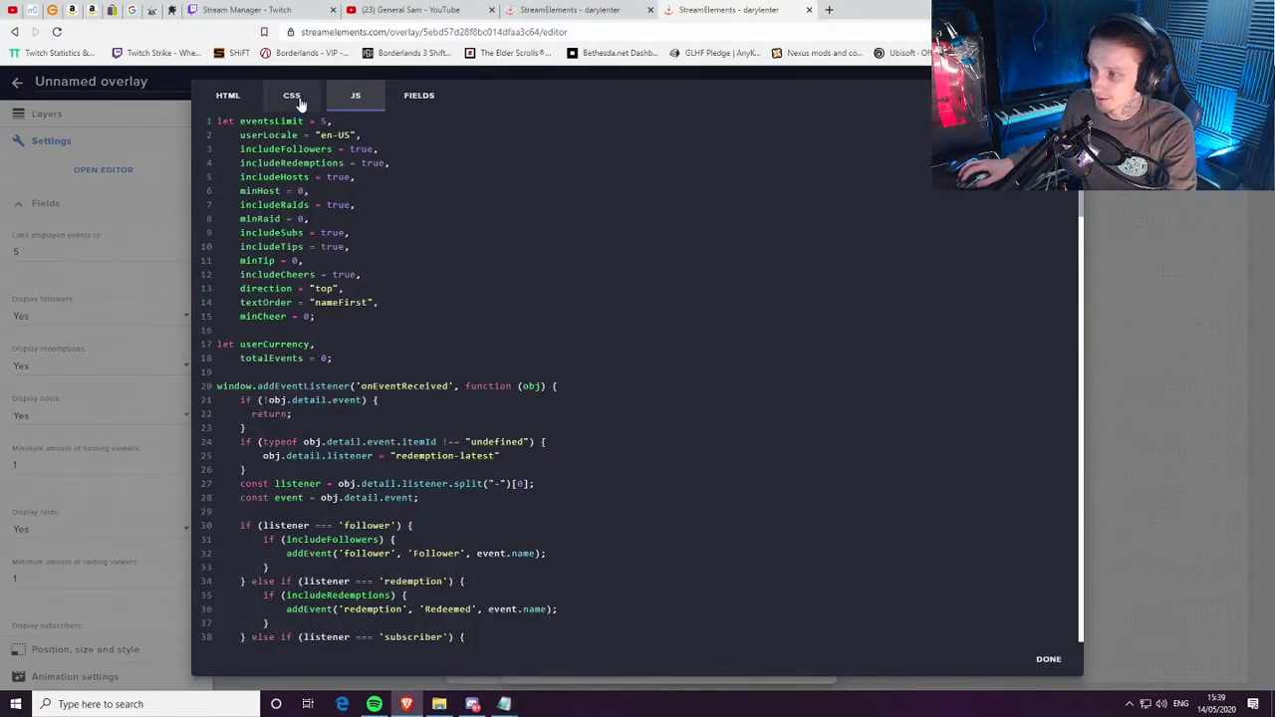
{"action": "left_click", "coordinate": [299, 100]}
{"action": "left_click_drag", "start_coordinate": [218, 117], "coordinate": [568, 640]}
{"action": "key", "text": "ctrl+v"}
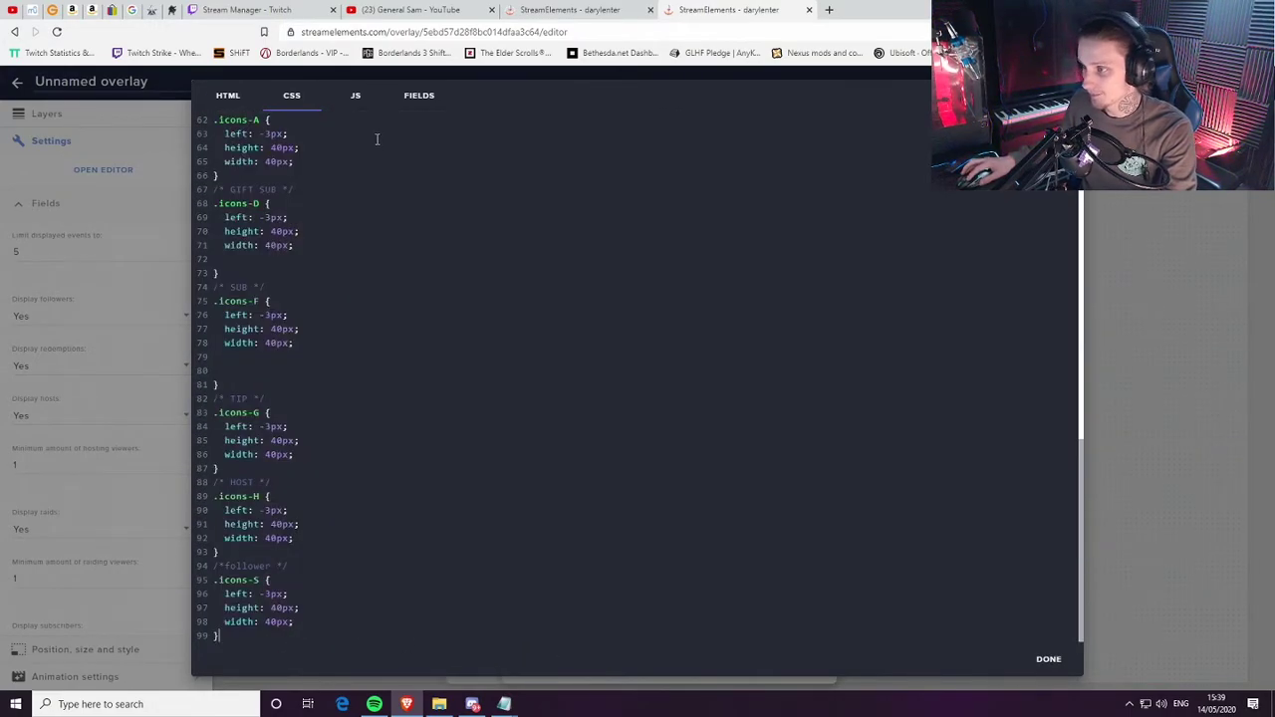
Show the widget's JS code and copy the full contents of JS.txt from the YT folder
{"action": "left_click", "coordinate": [359, 99]}
{"action": "key", "text": "alt+Tab"}
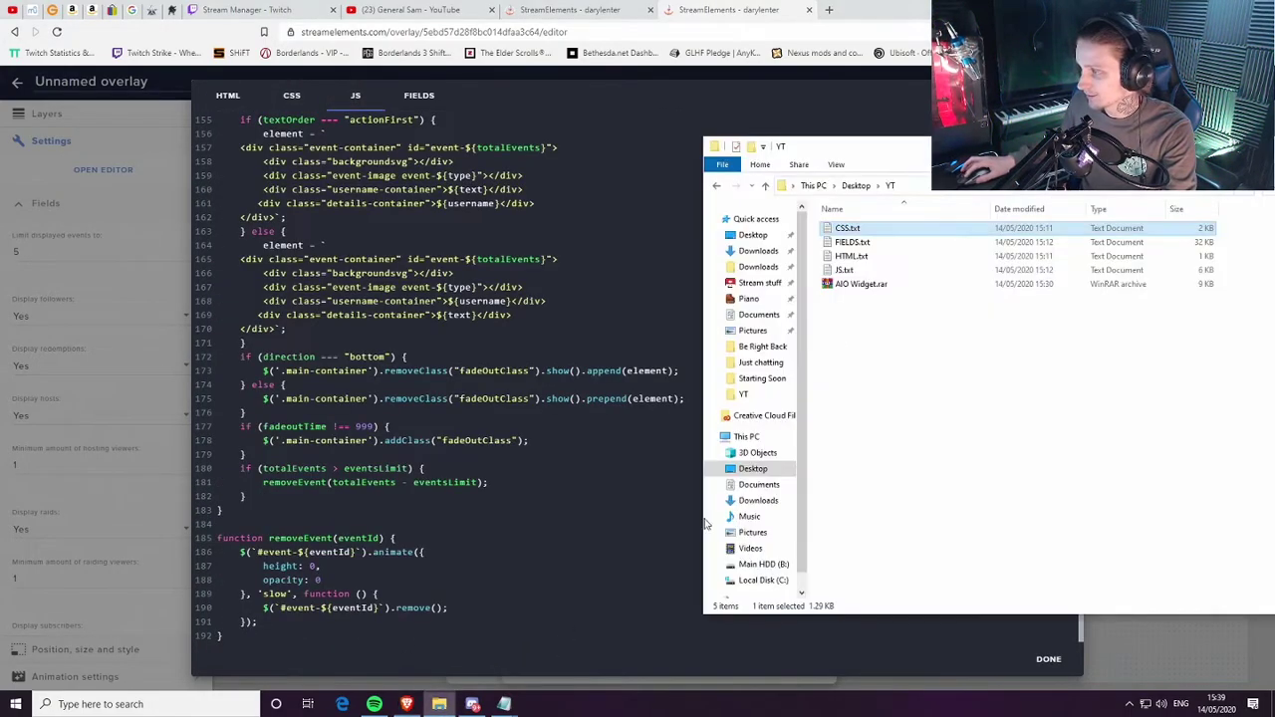
{"action": "double_click", "coordinate": [877, 270]}
{"action": "left_click_drag", "start_coordinate": [566, 130], "coordinate": [812, 408]}
{"action": "right_click", "coordinate": [837, 440]}
{"action": "left_click", "coordinate": [752, 254]}
{"action": "scroll", "coordinate": [781, 292], "scroll_direction": "up", "scroll_amount": 5}
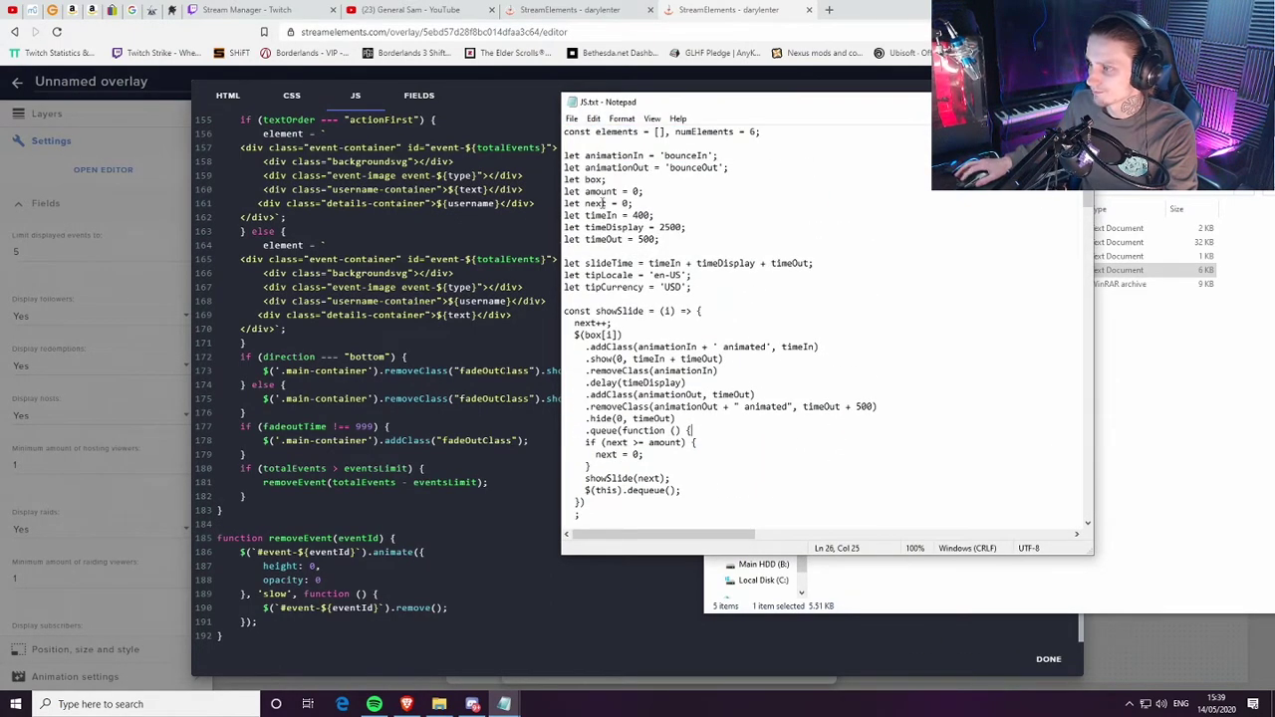
{"action": "left_click_drag", "start_coordinate": [564, 131], "coordinate": [736, 543]}
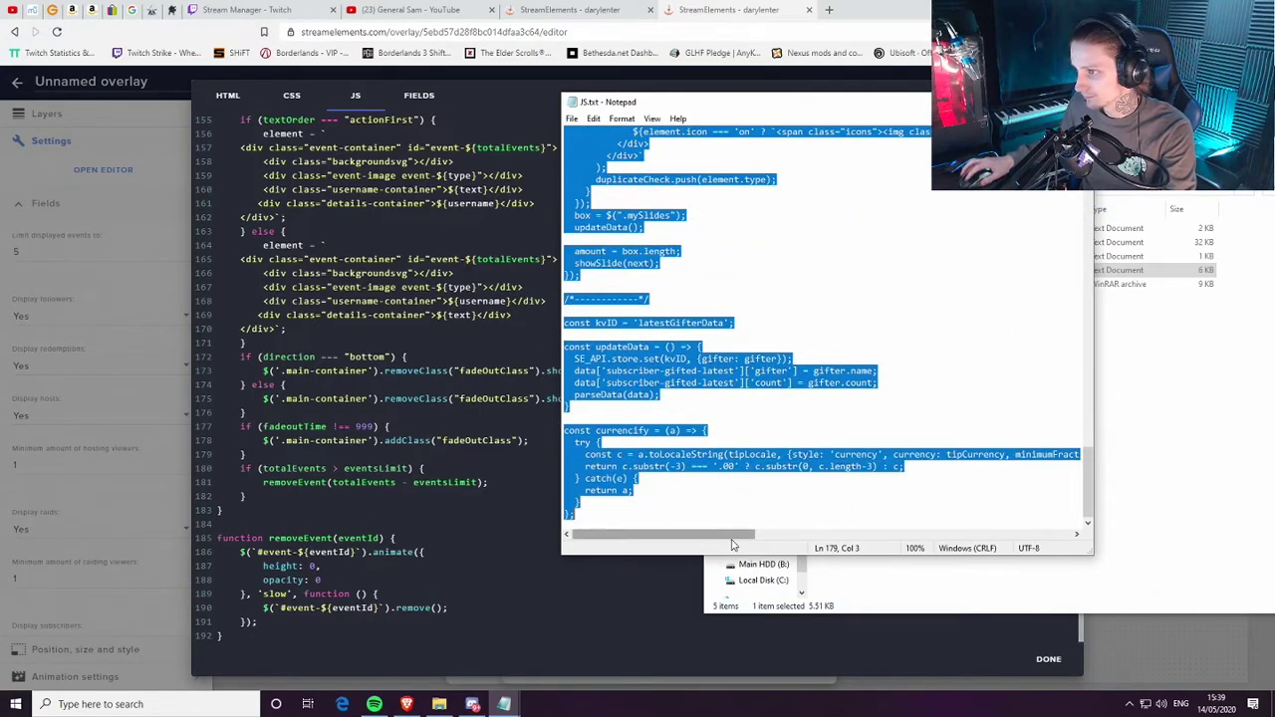
Delete all of the widget's default JS code and paste the copied JS.txt code in its place
{"action": "left_click", "coordinate": [241, 127]}
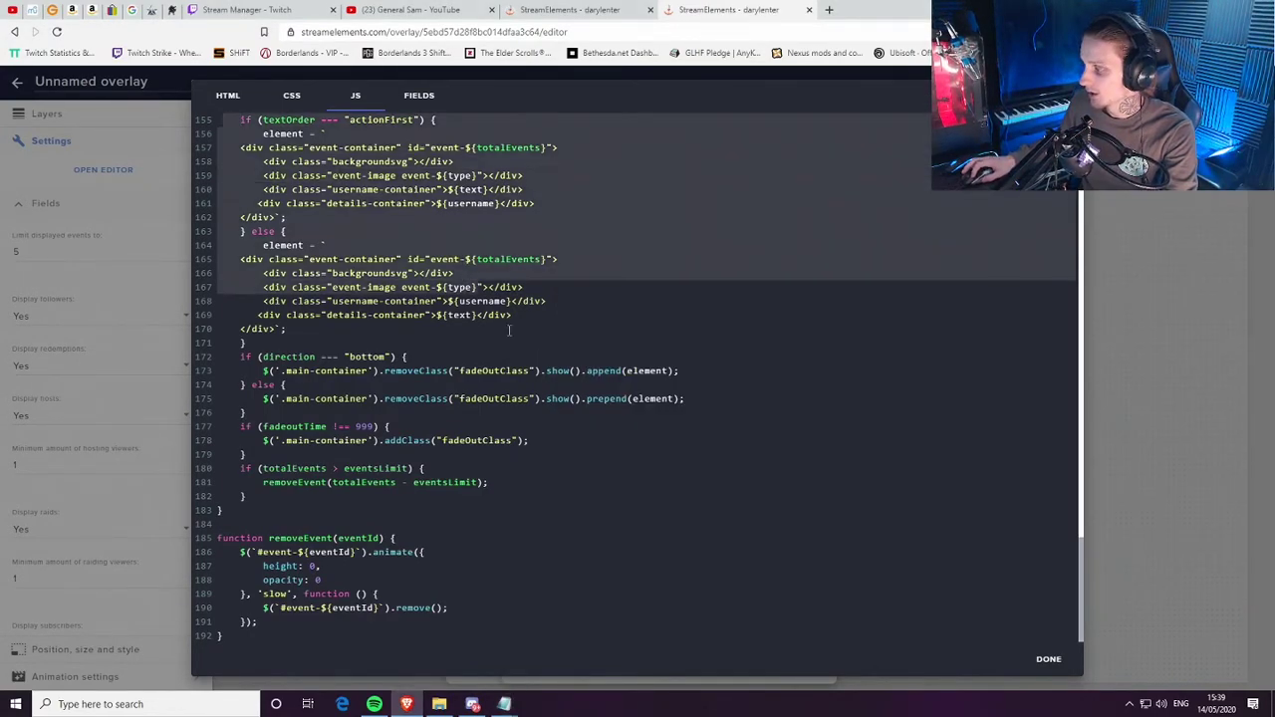
{"action": "key", "text": "ctrl+shift+End"}
{"action": "key", "text": "Delete"}
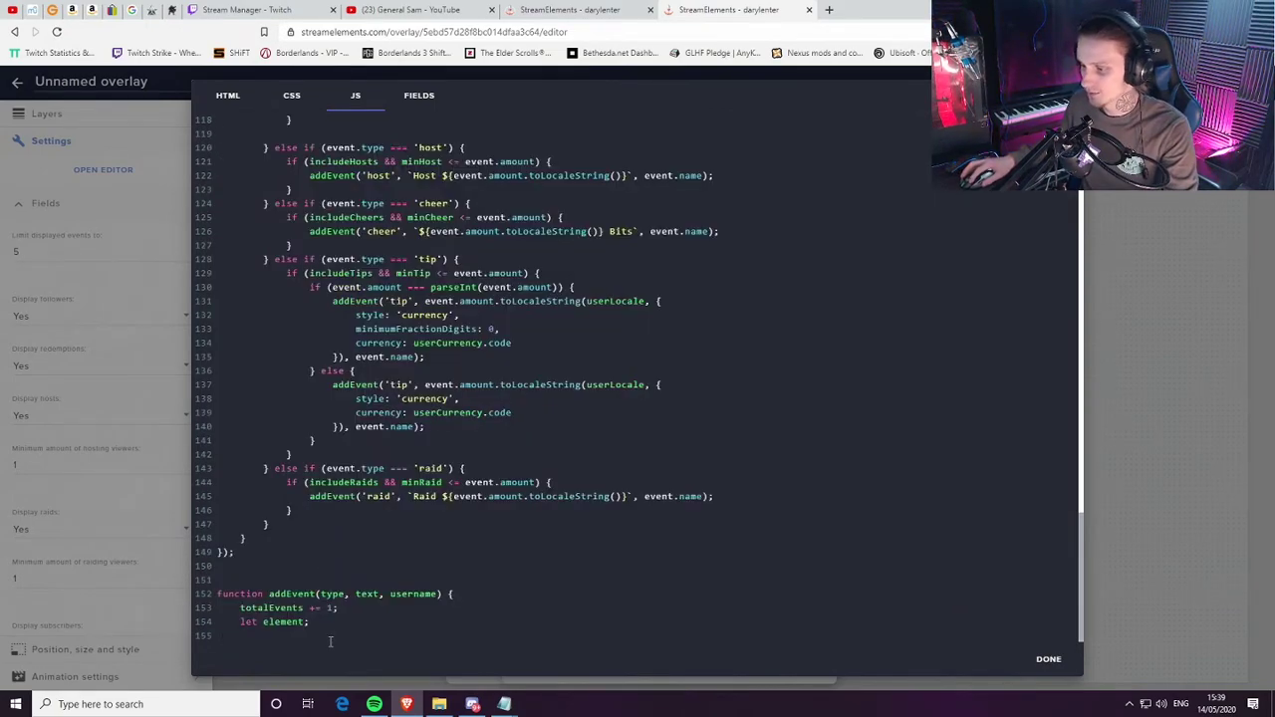
{"action": "key", "text": "ctrl+v"}
{"action": "scroll", "coordinate": [937, 322], "scroll_direction": "down", "scroll_amount": 10}
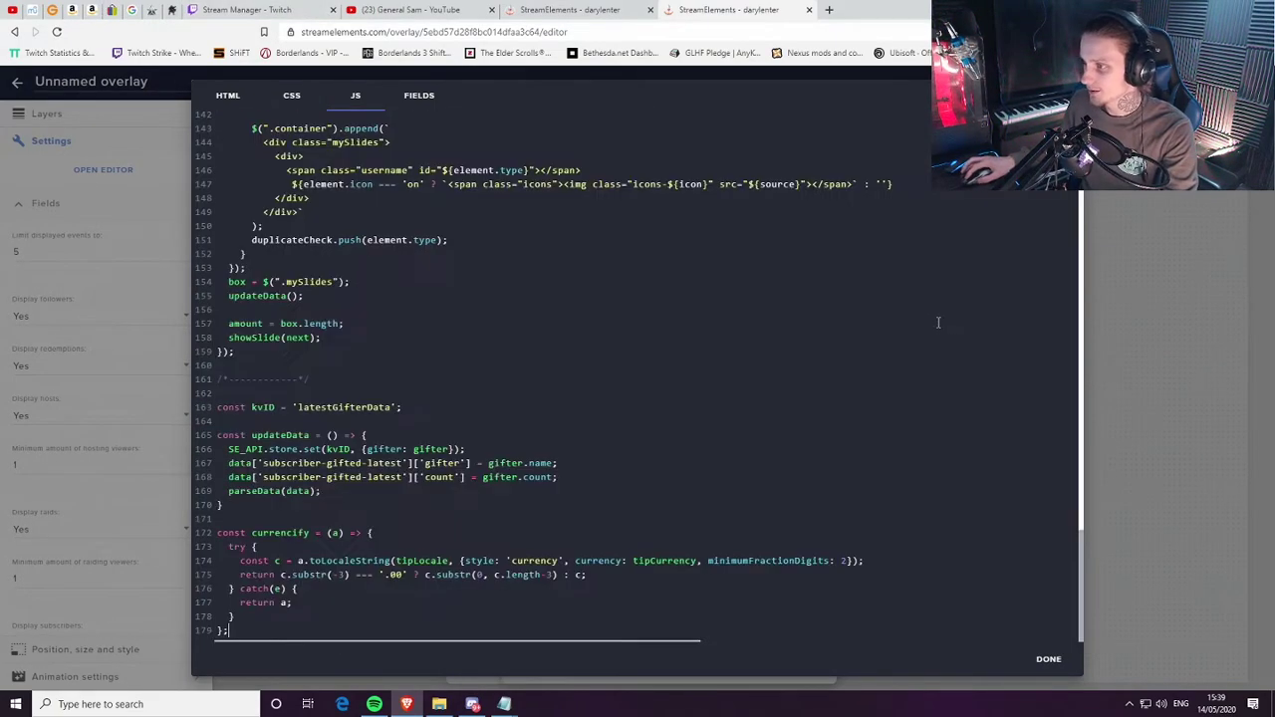
Show the widget's Fields code and copy the full contents of FIELDS.txt from the YT folder
{"action": "left_click", "coordinate": [419, 95]}
{"action": "left_click", "coordinate": [439, 705]}
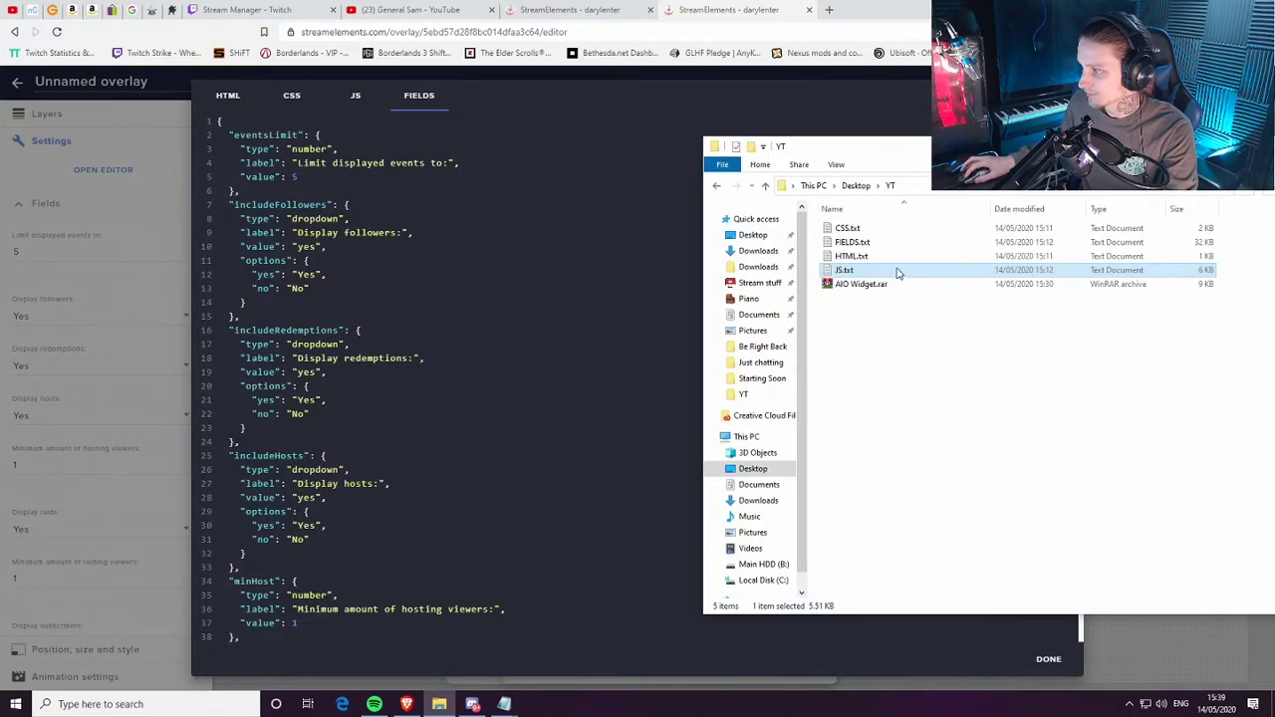
{"action": "double_click", "coordinate": [852, 242]}
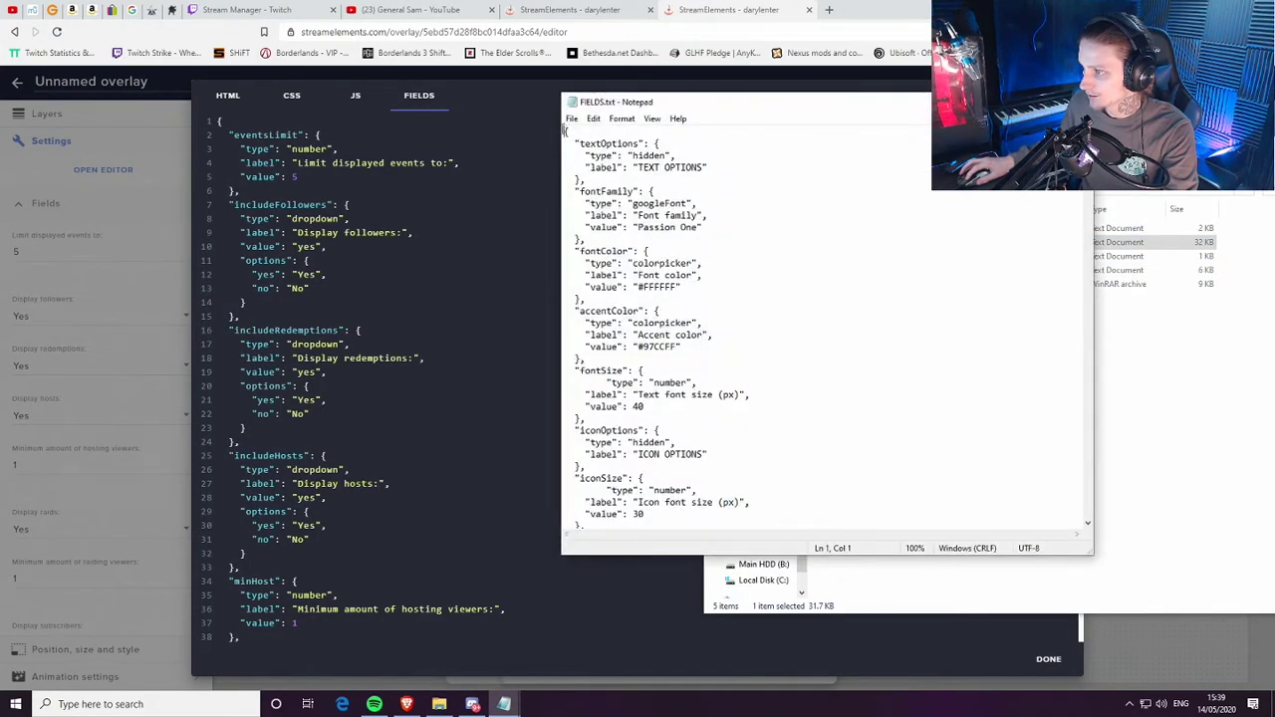
{"action": "left_click_drag", "start_coordinate": [564, 131], "coordinate": [712, 513]}
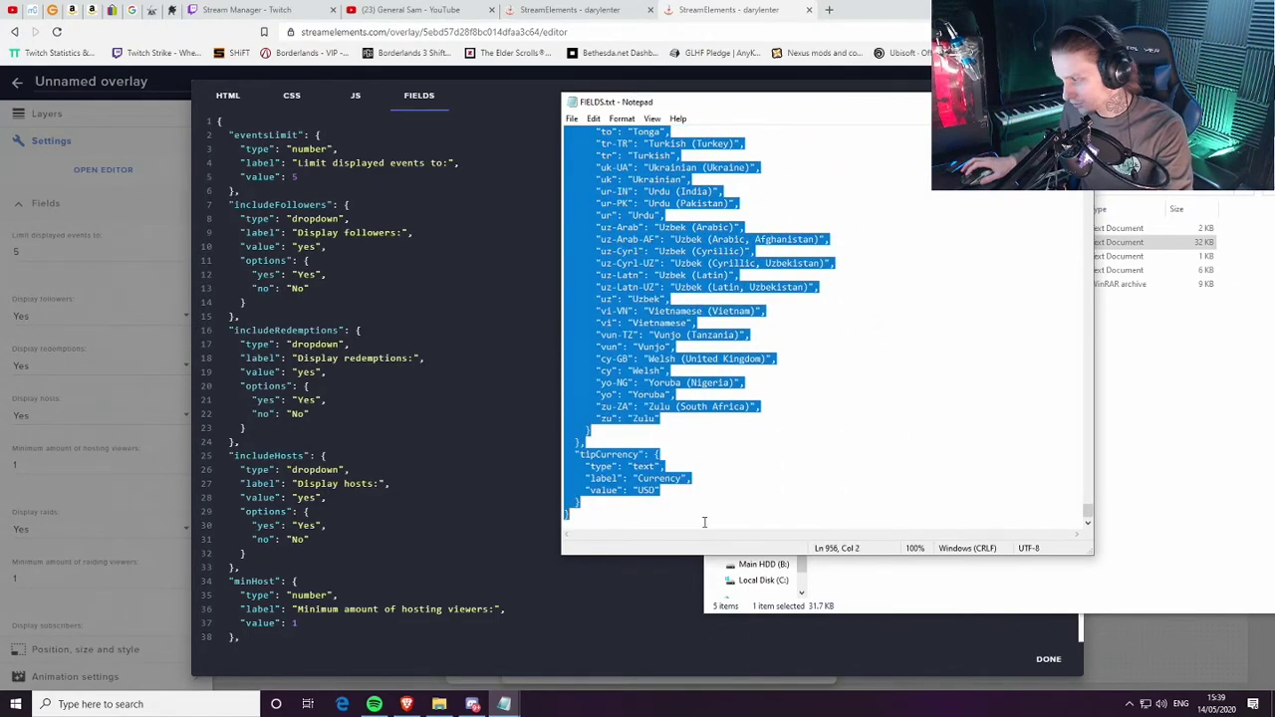
{"action": "left_click", "coordinate": [1180, 461]}
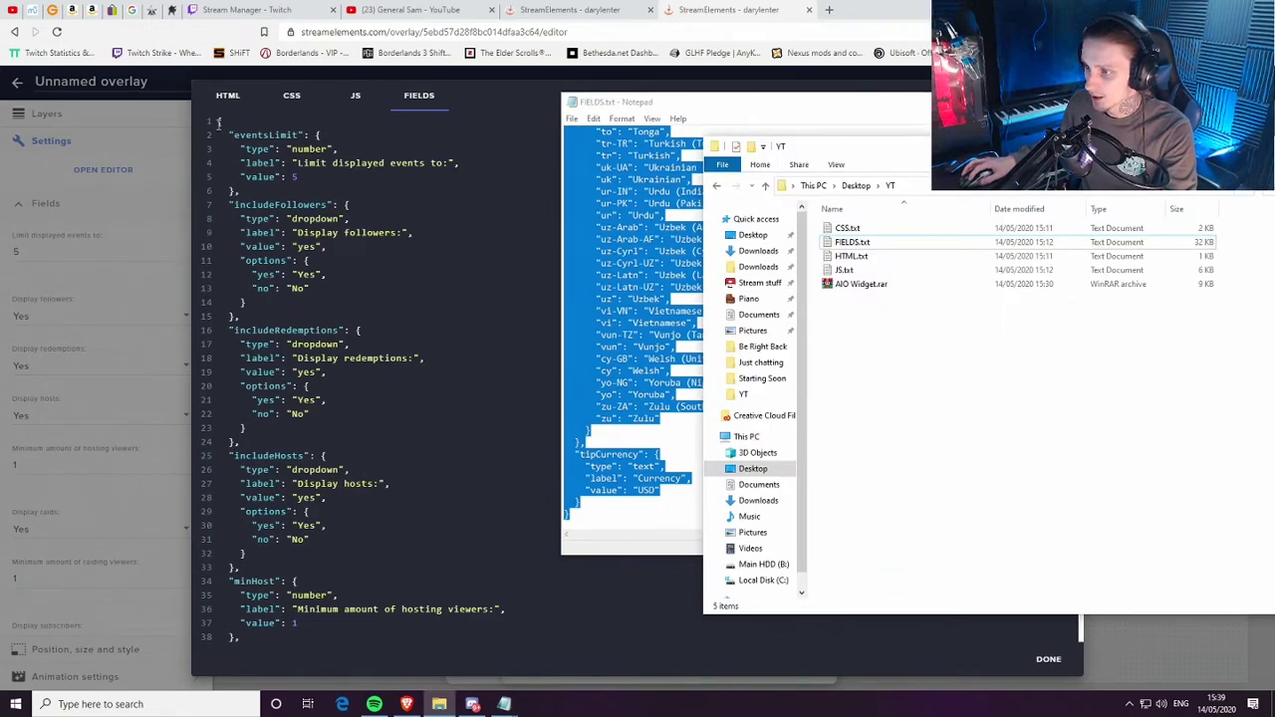
Replace the entire Fields code with the copied FIELDS.txt code and finish editing the widget
{"action": "left_click", "coordinate": [550, 445]}
{"action": "scroll", "coordinate": [598, 548], "scroll_direction": "down", "scroll_amount": 10}
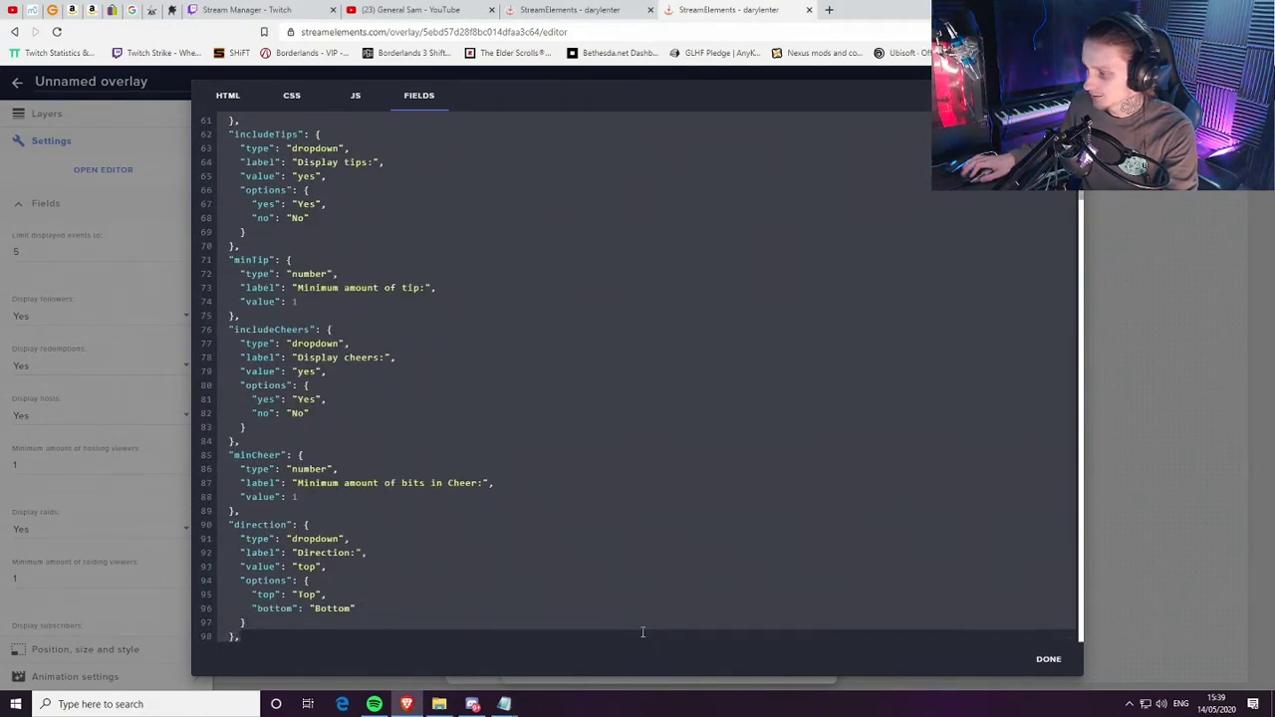
{"action": "scroll", "coordinate": [618, 628], "scroll_direction": "down", "scroll_amount": 20}
{"action": "scroll", "coordinate": [588, 607], "scroll_direction": "down", "scroll_amount": 20}
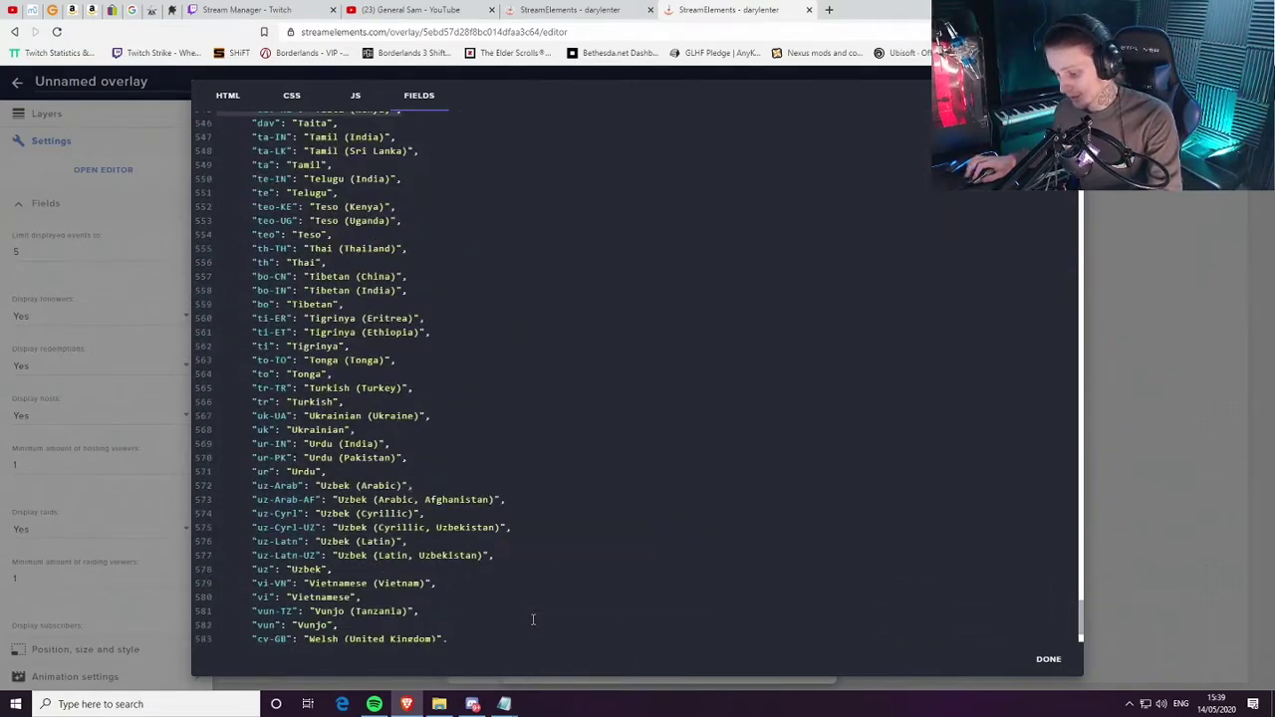
{"action": "scroll", "coordinate": [533, 623], "scroll_direction": "down", "scroll_amount": 3}
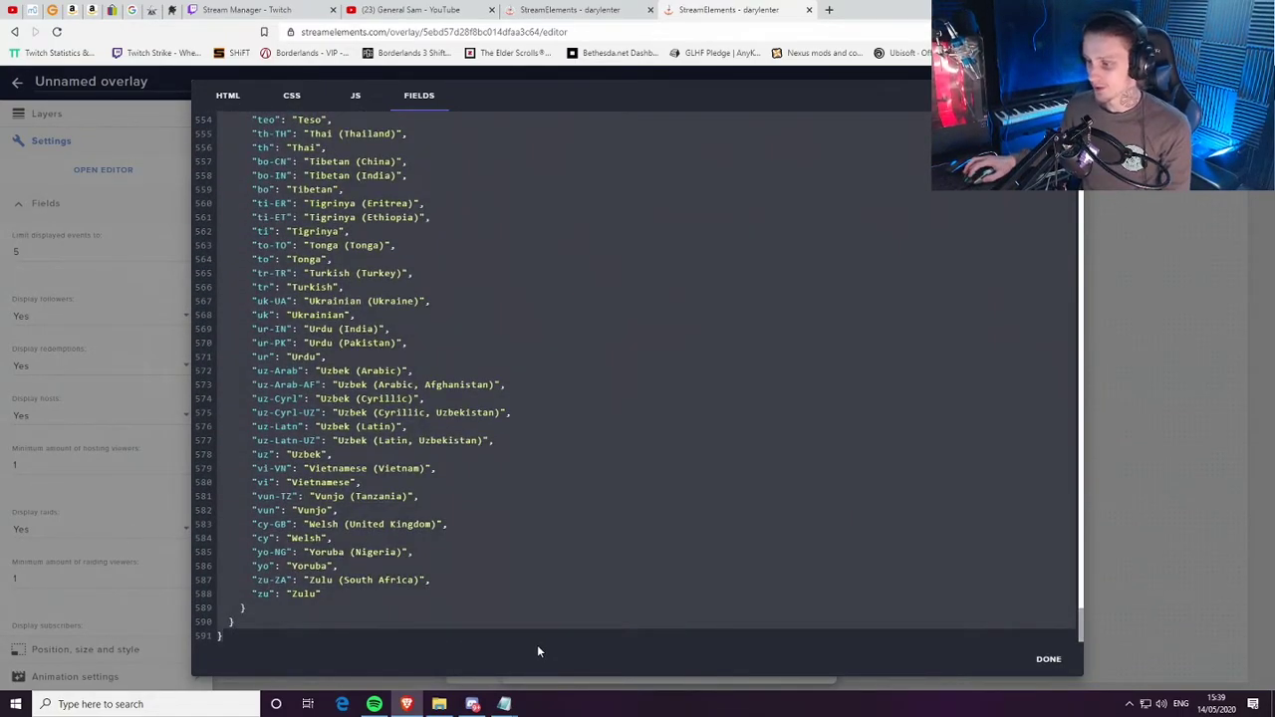
{"action": "key", "text": "ctrl+a"}
{"action": "key", "text": "ctrl+v"}
{"action": "left_click", "coordinate": [1051, 661]}
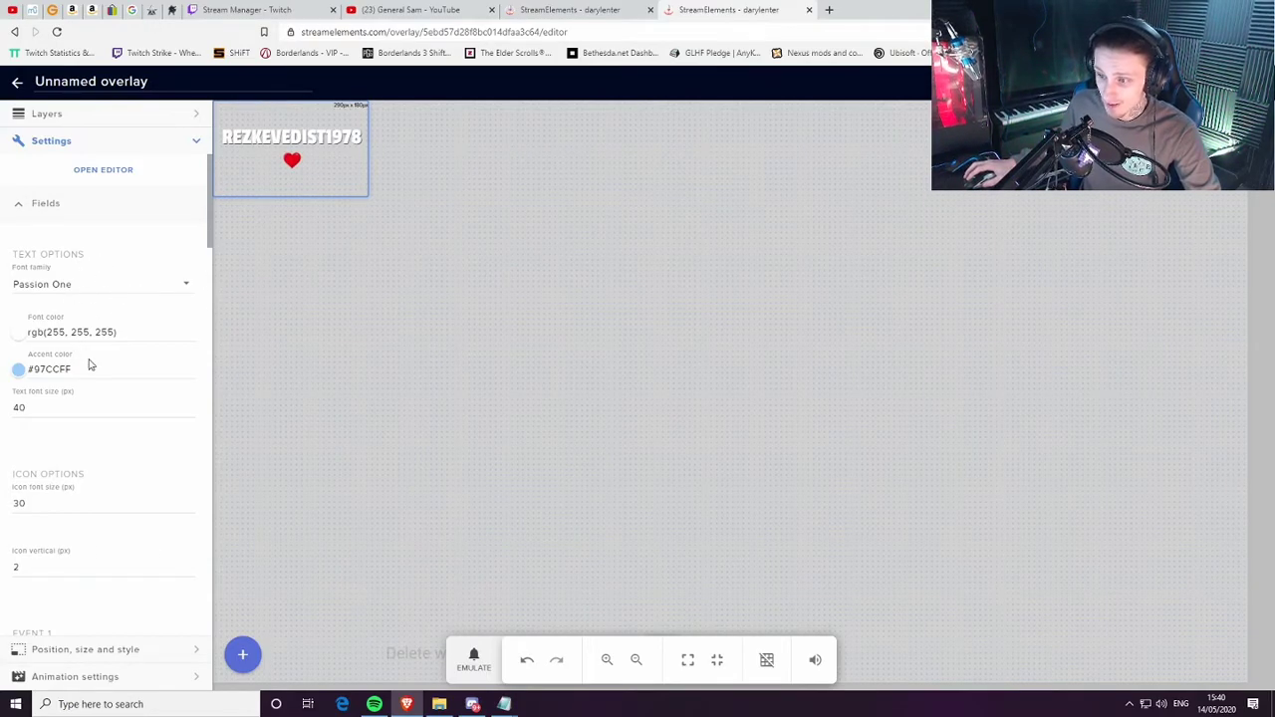
Set the widget's font family to Pacifico and enlarge the widget to about 821 by 452 px
{"action": "left_click", "coordinate": [114, 289]}
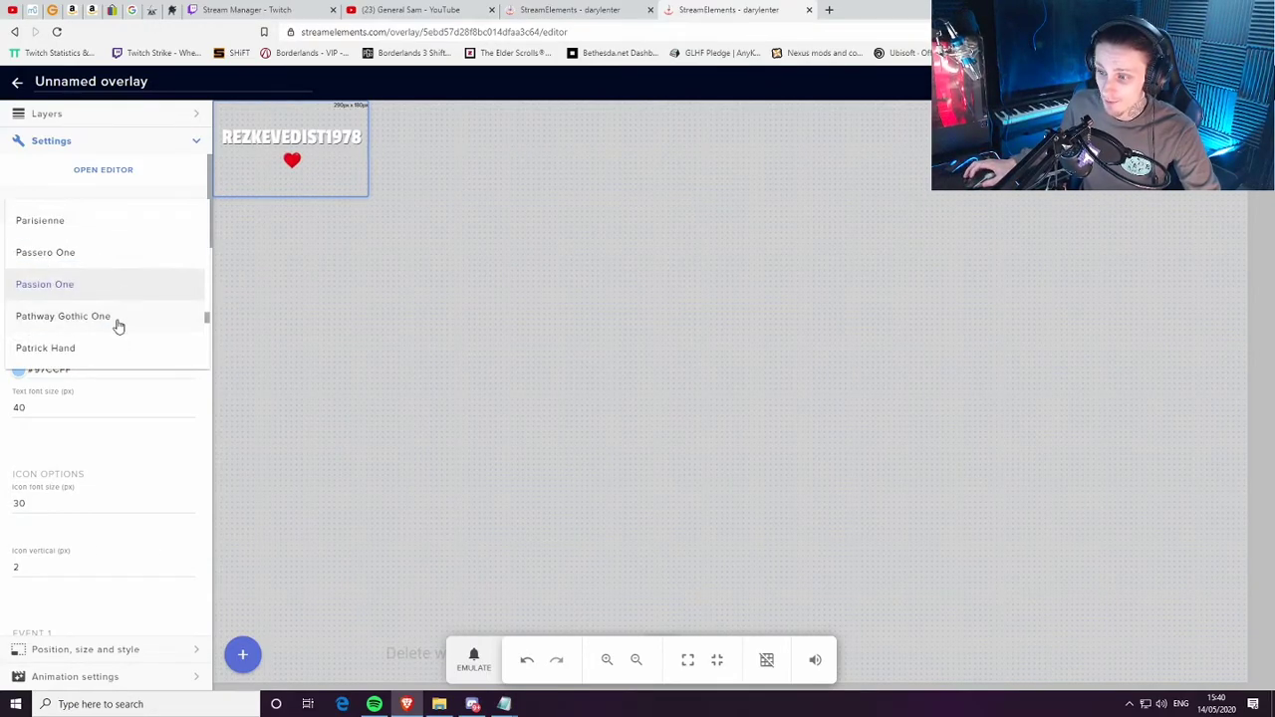
{"action": "scroll", "coordinate": [99, 299], "scroll_direction": "up", "scroll_amount": 3}
{"action": "left_click", "coordinate": [76, 228]}
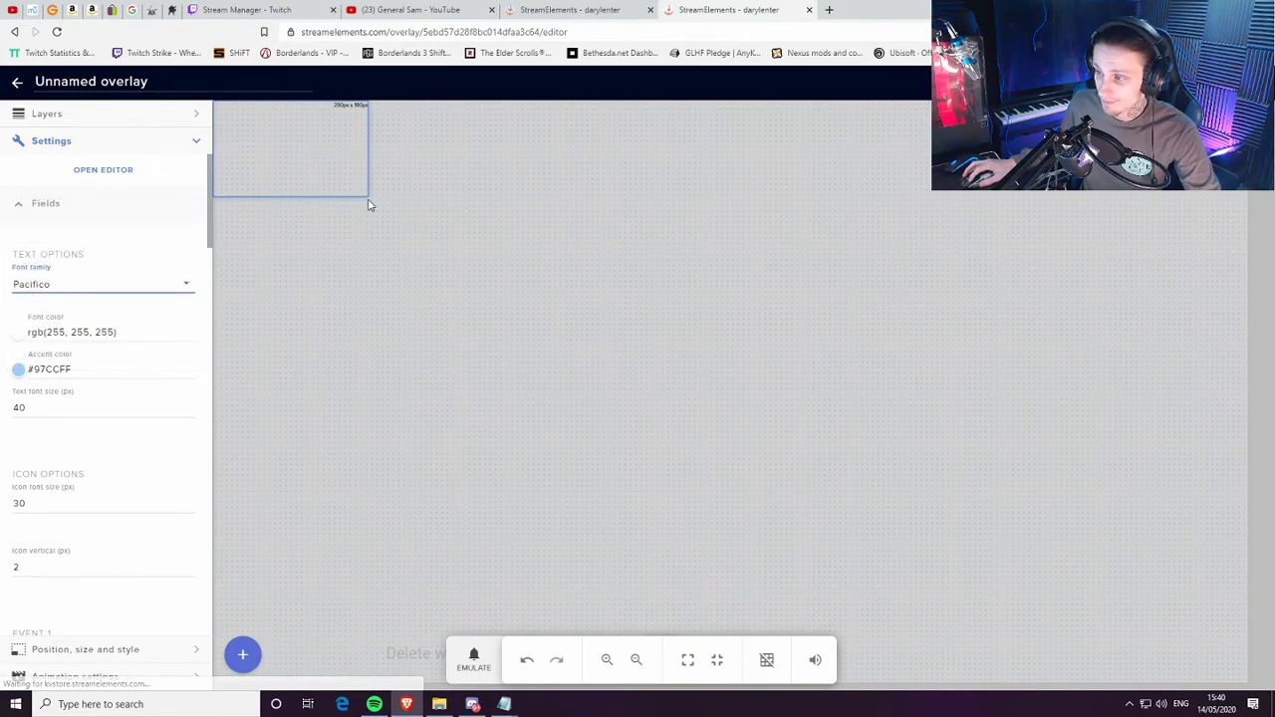
{"action": "left_click_drag", "start_coordinate": [375, 203], "coordinate": [655, 342]}
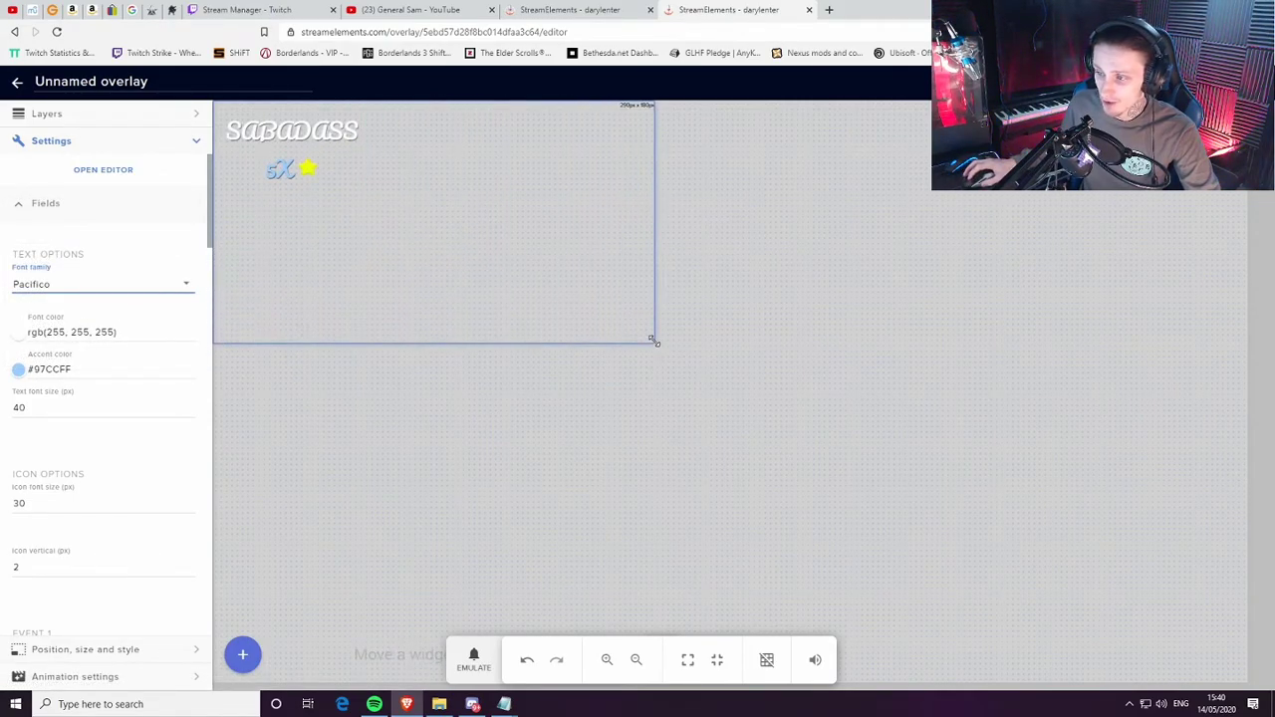
Change the widget's font family to Rye
{"action": "left_click", "coordinate": [106, 286]}
{"action": "left_click", "coordinate": [61, 246]}
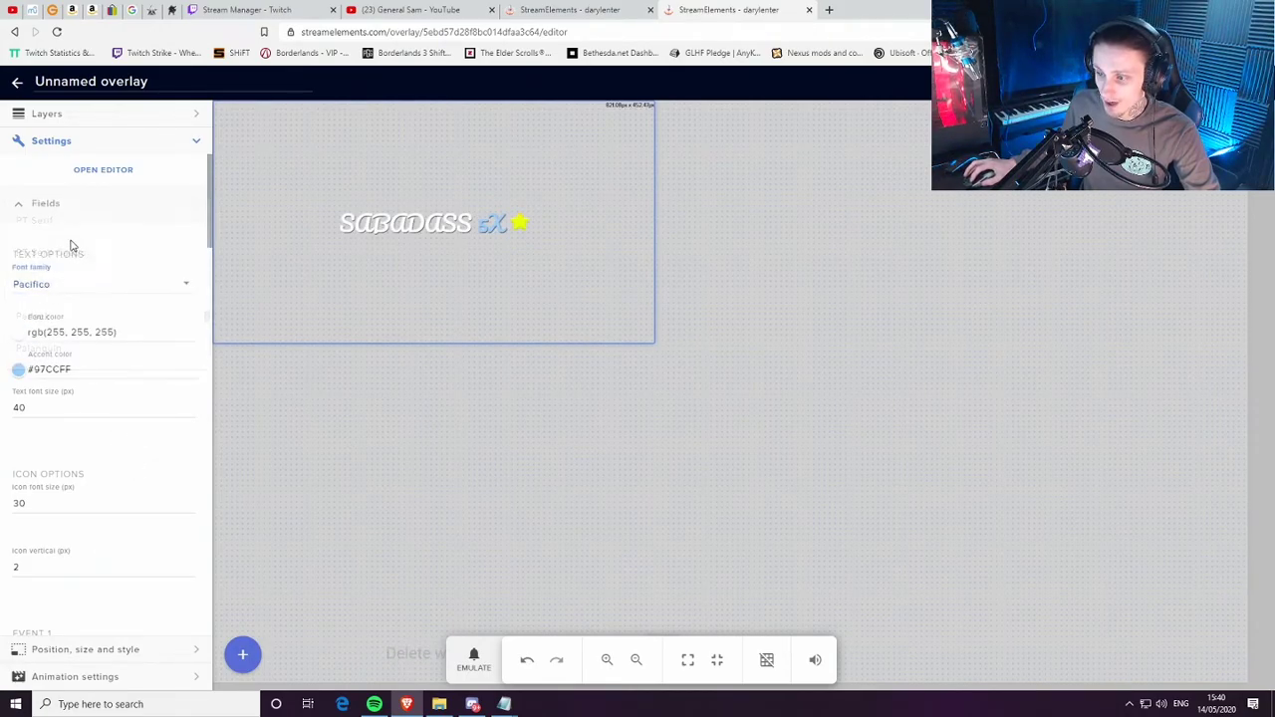
{"action": "left_click", "coordinate": [68, 288]}
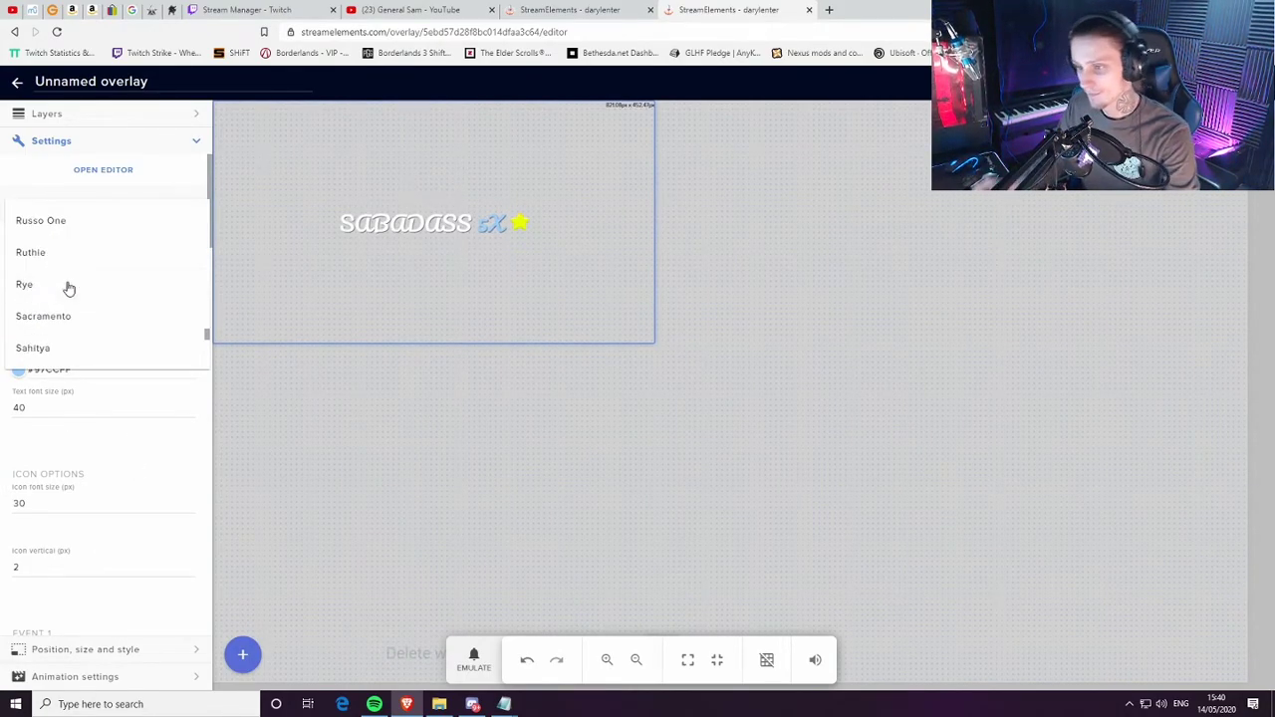
{"action": "scroll", "coordinate": [70, 284], "scroll_direction": "down", "scroll_amount": 8}
{"action": "left_click", "coordinate": [106, 285]}
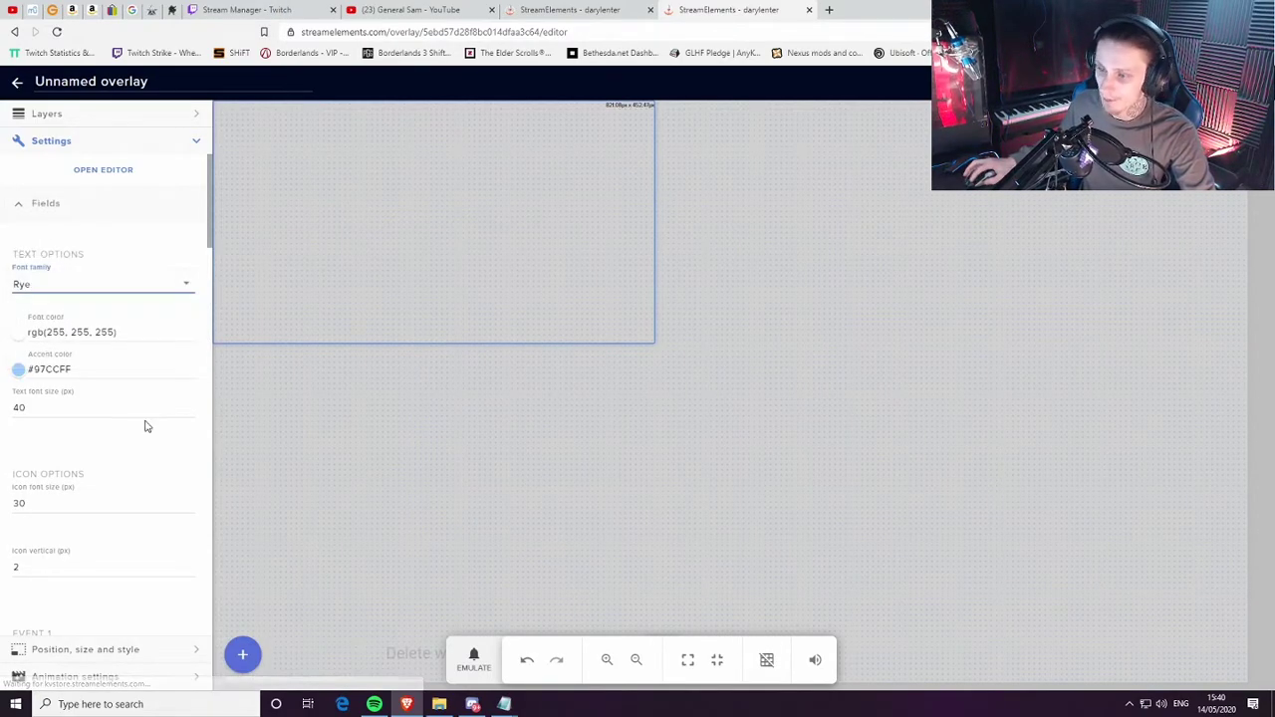
Try a text font size of 50 px for the widget and return it to 40 px
{"action": "left_click", "coordinate": [60, 404]}
{"action": "left_click_drag", "start_coordinate": [57, 408], "coordinate": [14, 408]}
{"action": "type", "text": "50"}
{"action": "left_click", "coordinate": [218, 448]}
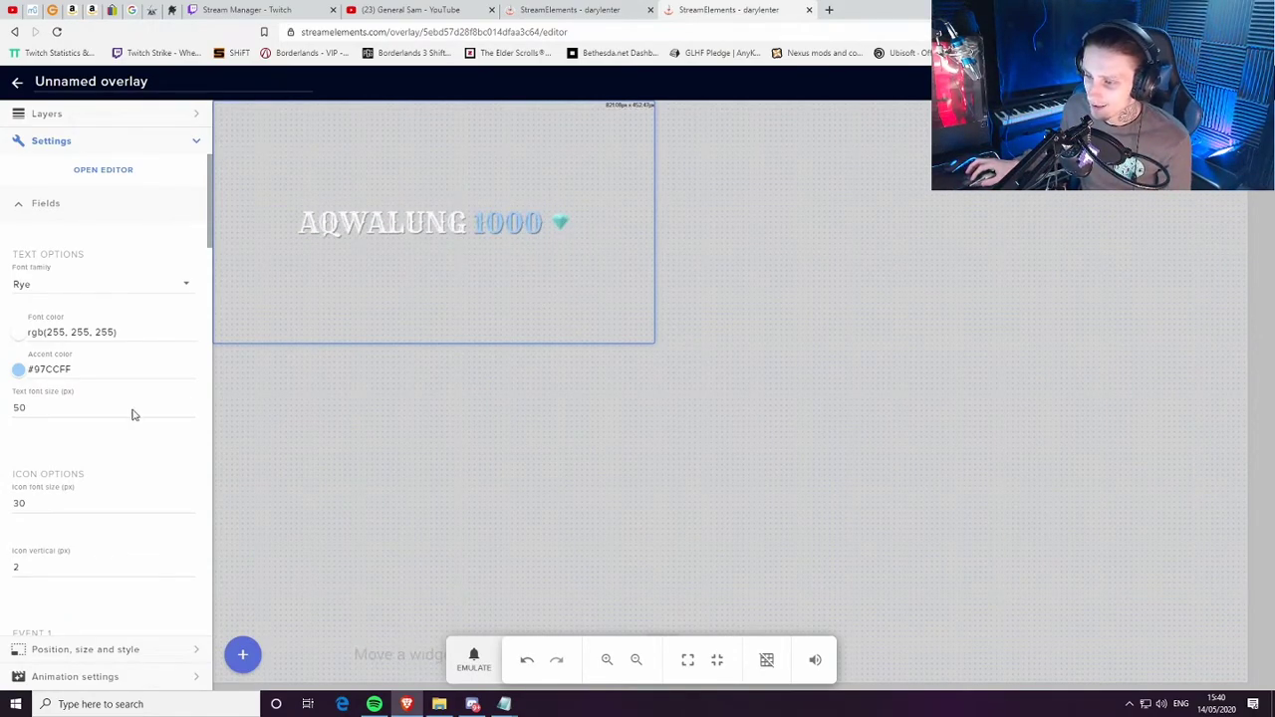
{"action": "key", "text": "BackSpace"}
{"action": "key", "text": "BackSpace"}
{"action": "type", "text": "40"}
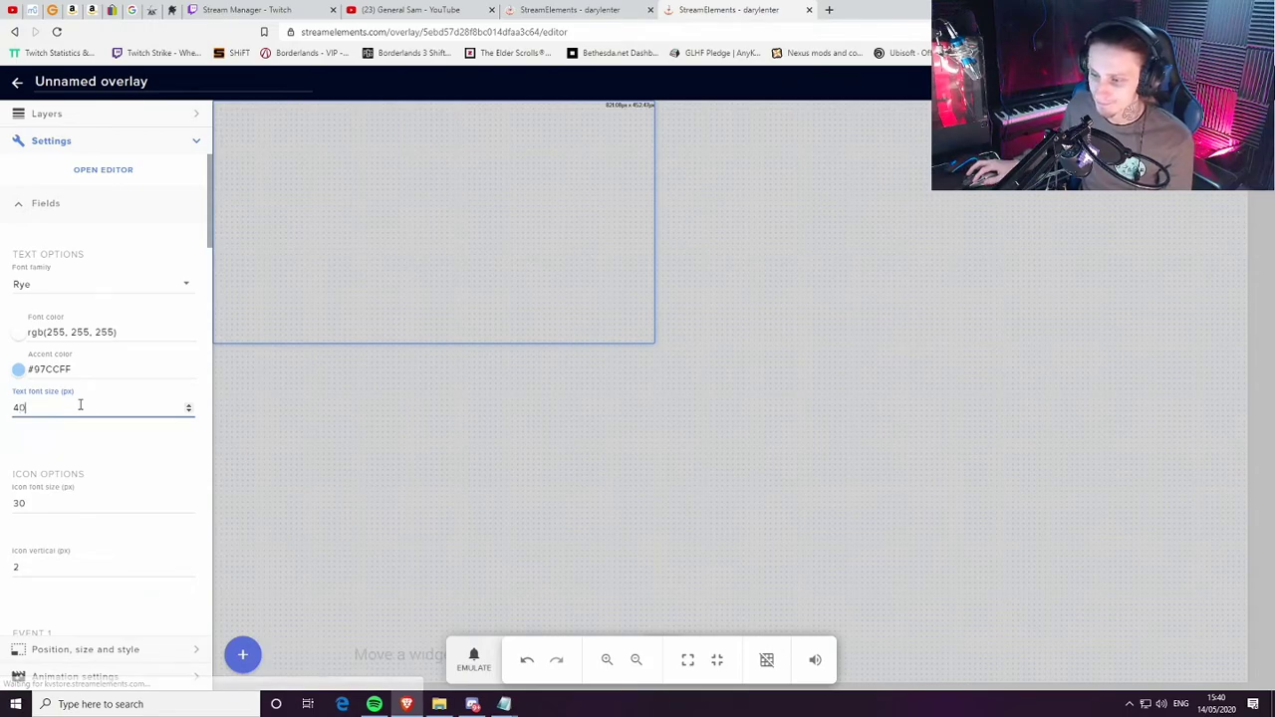
{"action": "left_click", "coordinate": [102, 439]}
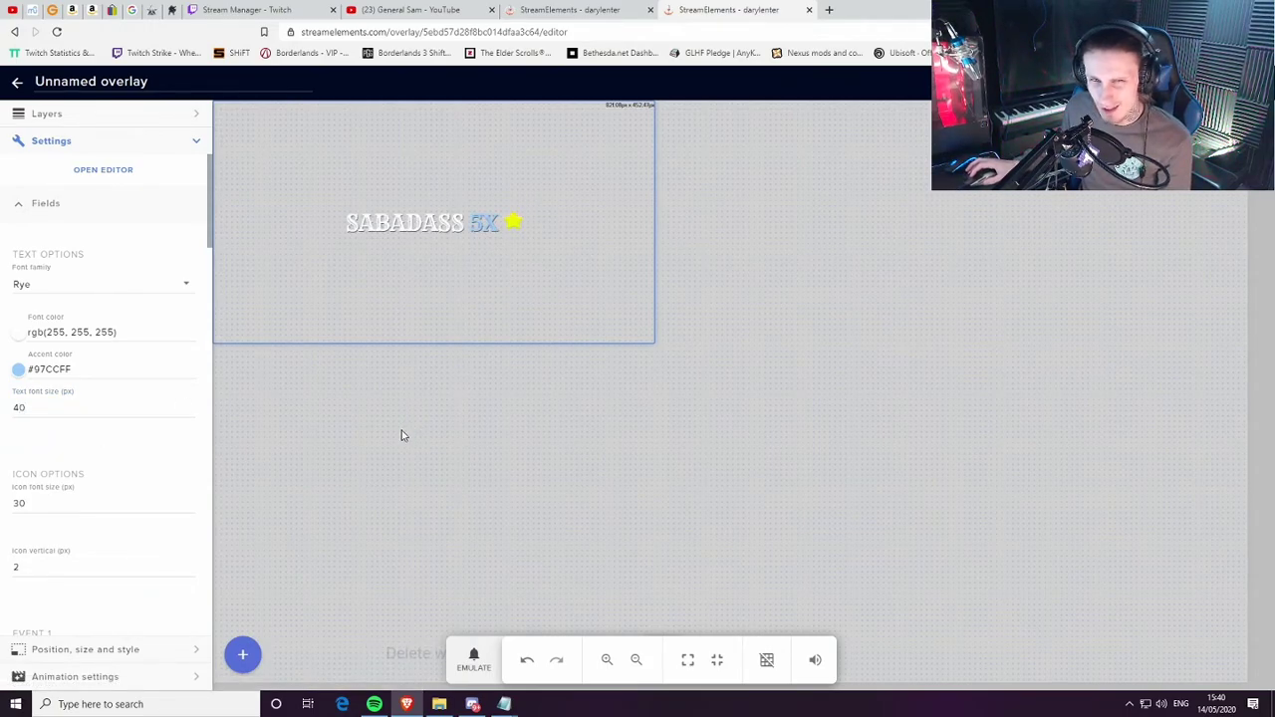
Set the widget's text font size to 50 px
{"action": "double_click", "coordinate": [22, 408]}
{"action": "type", "text": "50"}
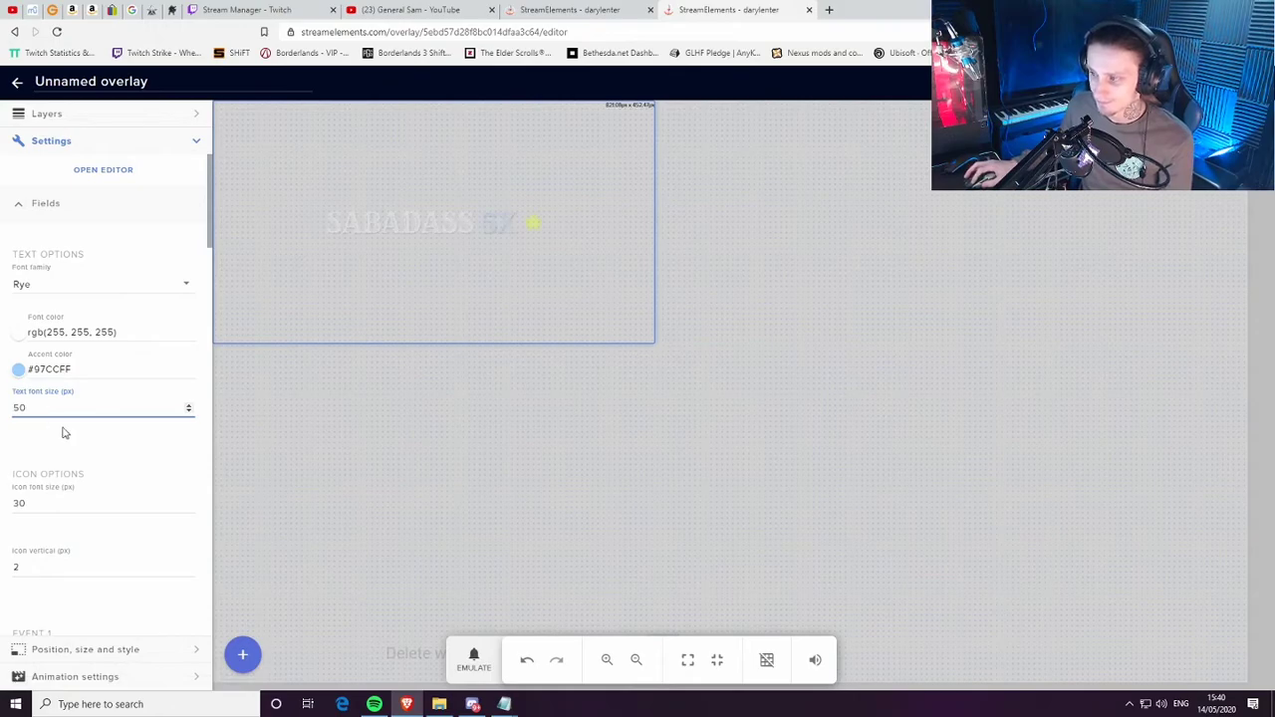
{"action": "left_click", "coordinate": [106, 457]}
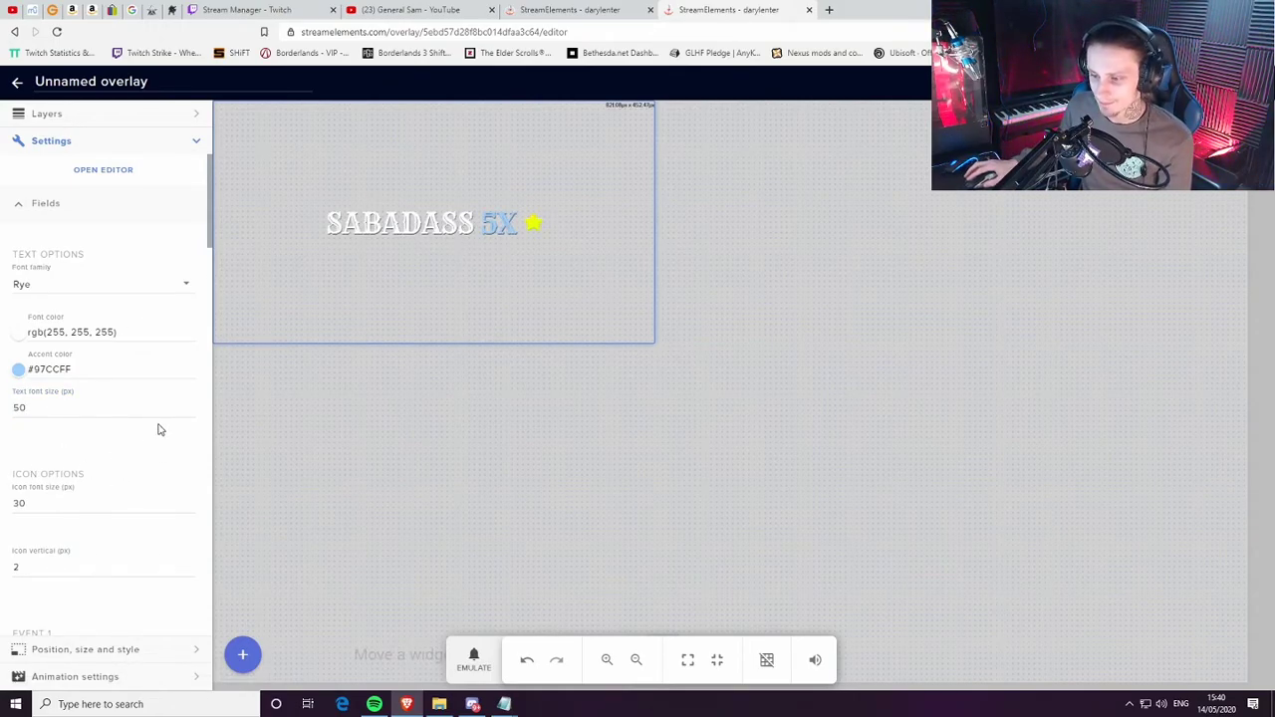
Review the type, name format, amount format and icon settings of the widget's six events
{"action": "scroll", "coordinate": [109, 418], "scroll_direction": "down", "scroll_amount": 5}
{"action": "scroll", "coordinate": [118, 403], "scroll_direction": "up", "scroll_amount": 2}
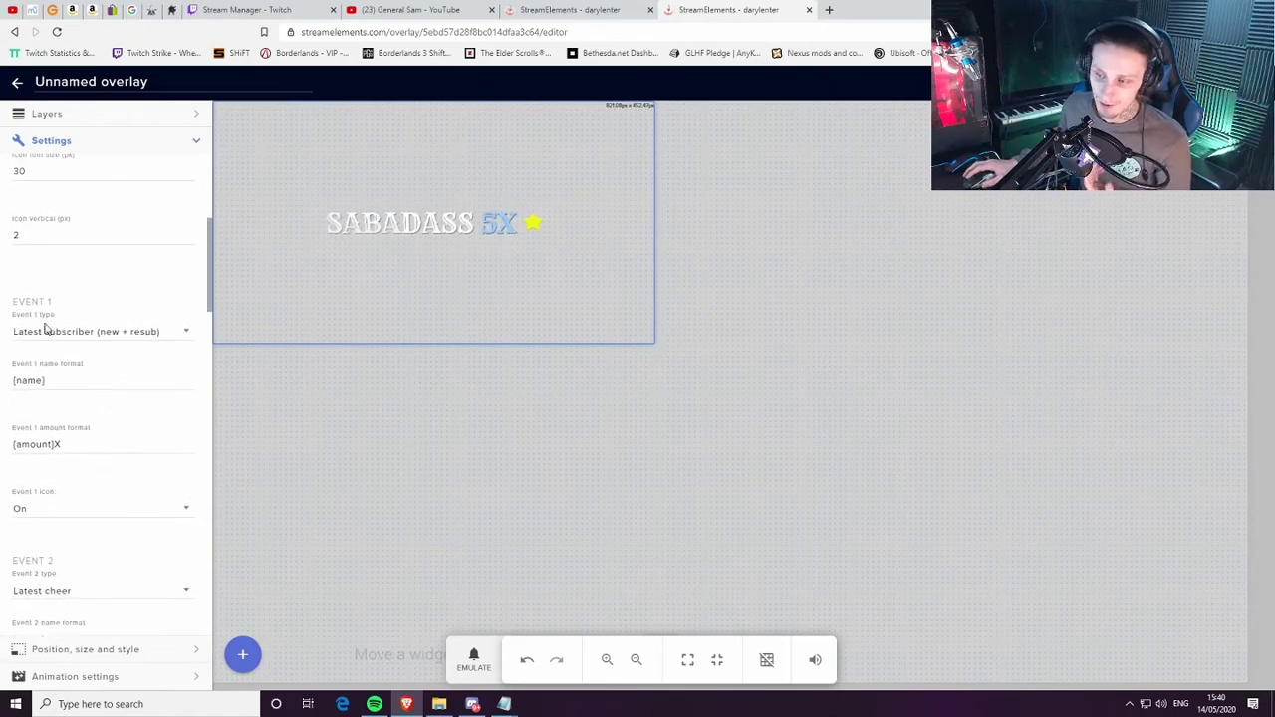
{"action": "scroll", "coordinate": [110, 389], "scroll_direction": "down", "scroll_amount": 15}
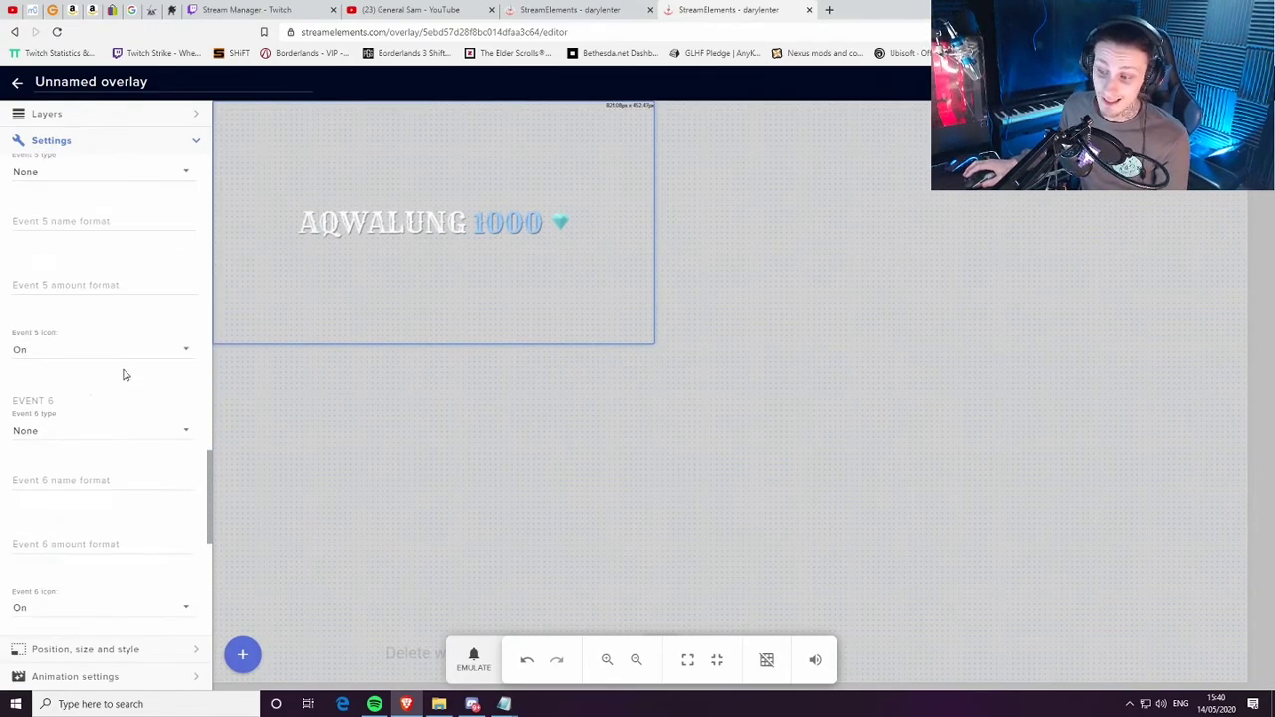
{"action": "scroll", "coordinate": [100, 398], "scroll_direction": "up", "scroll_amount": 1}
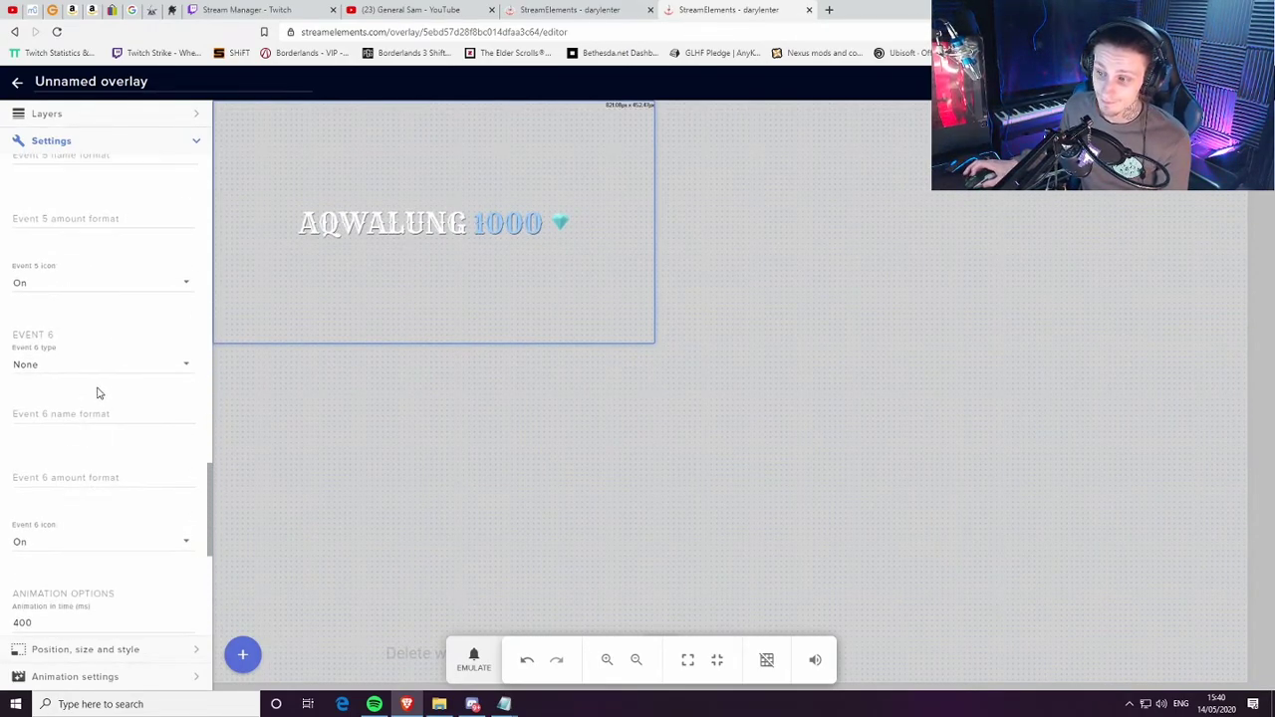
{"action": "scroll", "coordinate": [105, 382], "scroll_direction": "up", "scroll_amount": 12}
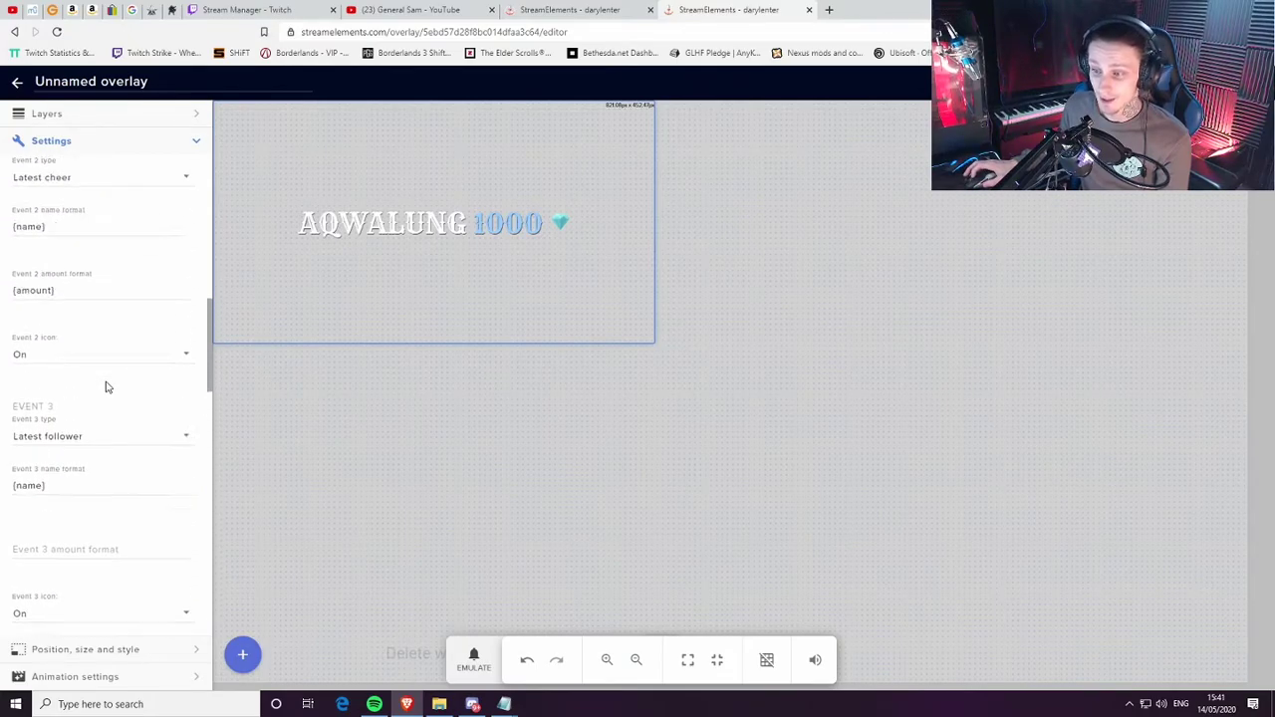
{"action": "scroll", "coordinate": [105, 369], "scroll_direction": "up", "scroll_amount": 3}
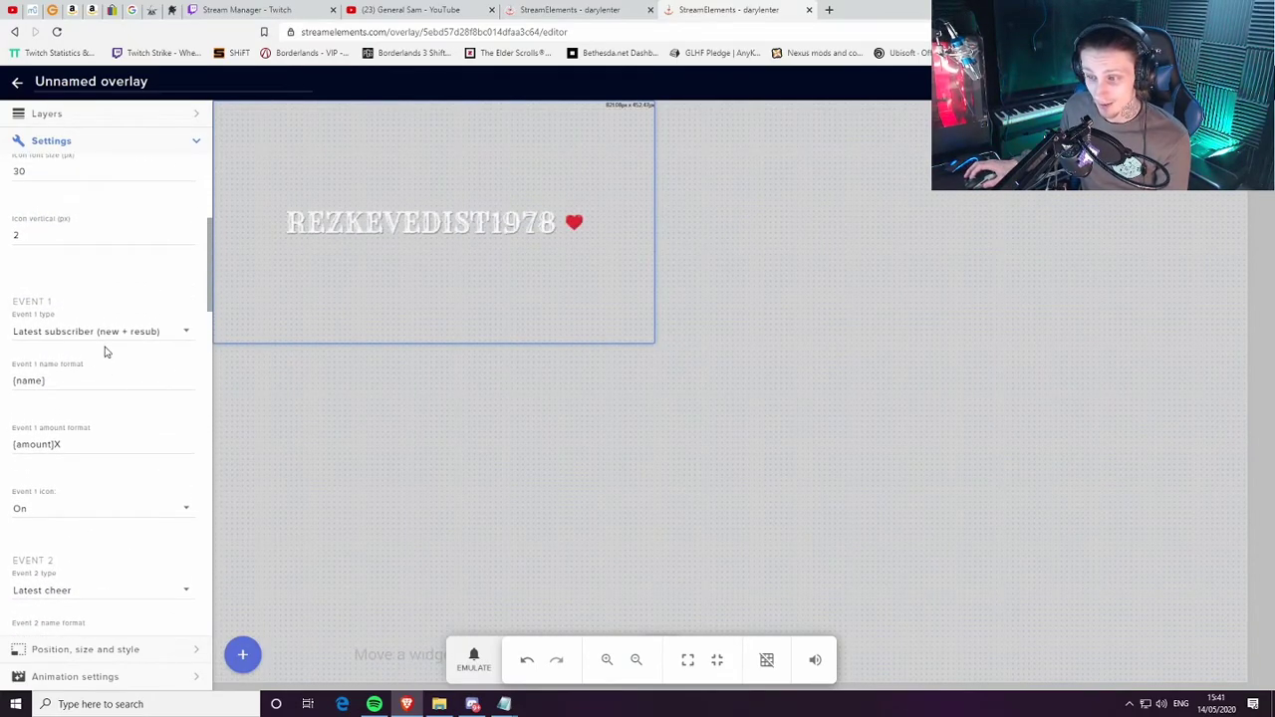
{"action": "scroll", "coordinate": [100, 399], "scroll_direction": "down", "scroll_amount": 2}
{"action": "scroll", "coordinate": [83, 457], "scroll_direction": "down", "scroll_amount": 3}
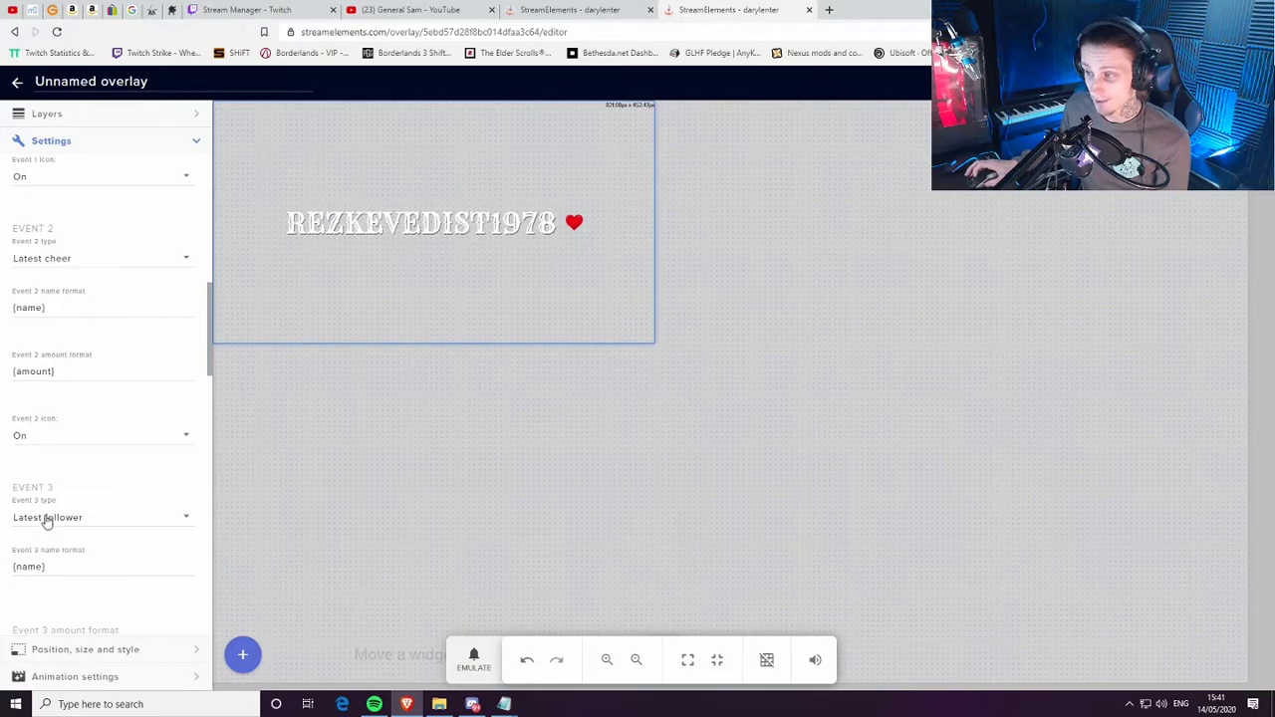
{"action": "scroll", "coordinate": [85, 477], "scroll_direction": "up", "scroll_amount": 6}
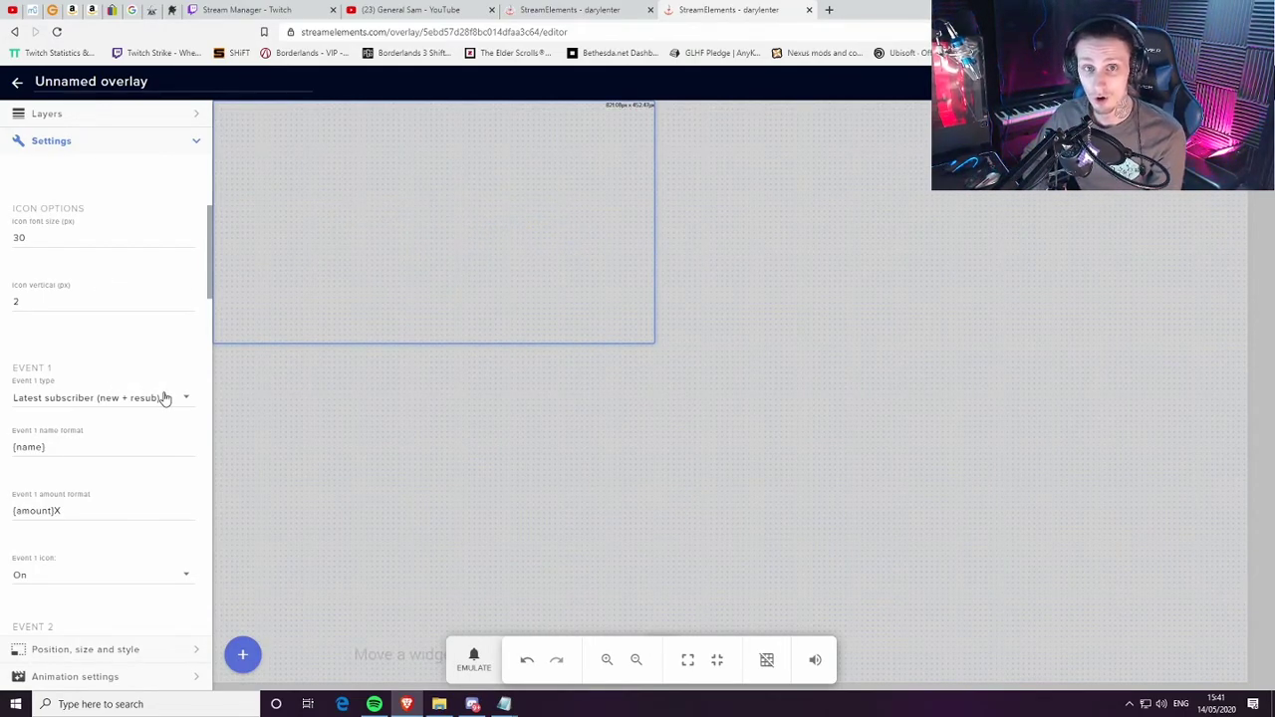
{"action": "scroll", "coordinate": [149, 412], "scroll_direction": "down", "scroll_amount": 6}
{"action": "scroll", "coordinate": [121, 488], "scroll_direction": "down", "scroll_amount": 1}
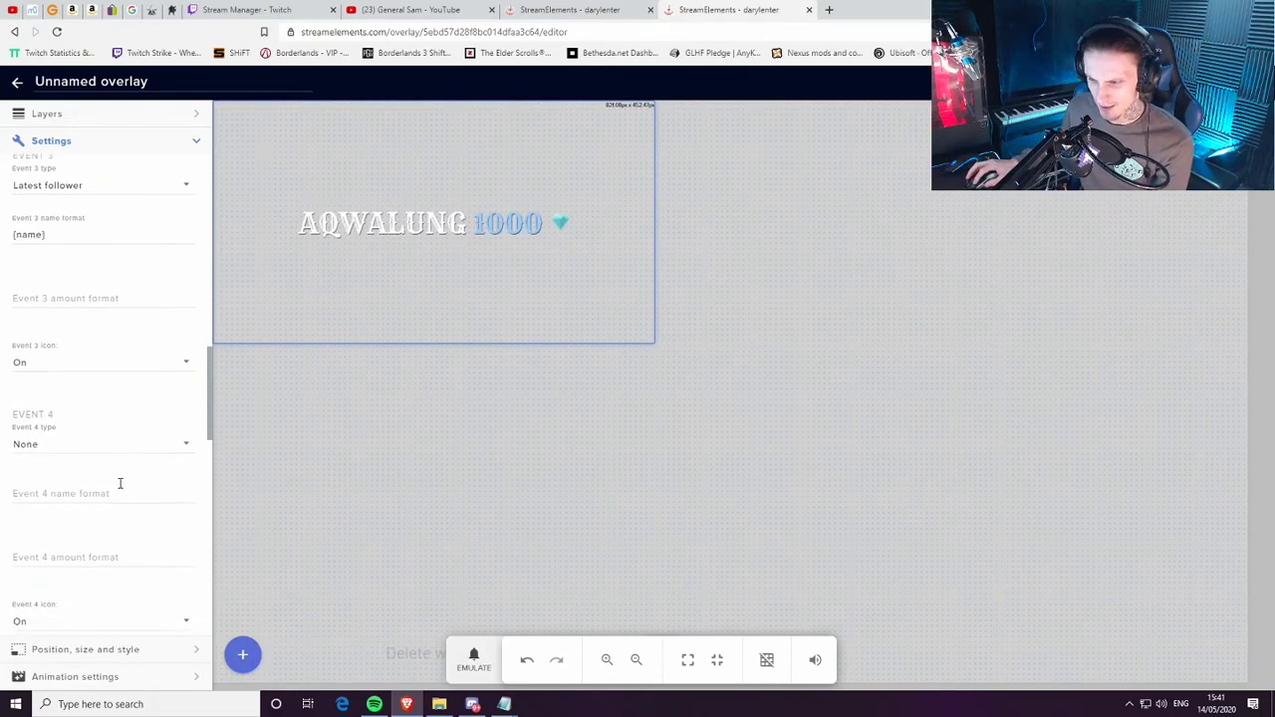
Browse the available event types for Event 4 without choosing one
{"action": "left_click", "coordinate": [119, 449]}
{"action": "scroll", "coordinate": [113, 498], "scroll_direction": "down", "scroll_amount": 1}
{"action": "scroll", "coordinate": [129, 541], "scroll_direction": "down", "scroll_amount": 3}
{"action": "scroll", "coordinate": [114, 526], "scroll_direction": "down", "scroll_amount": 5}
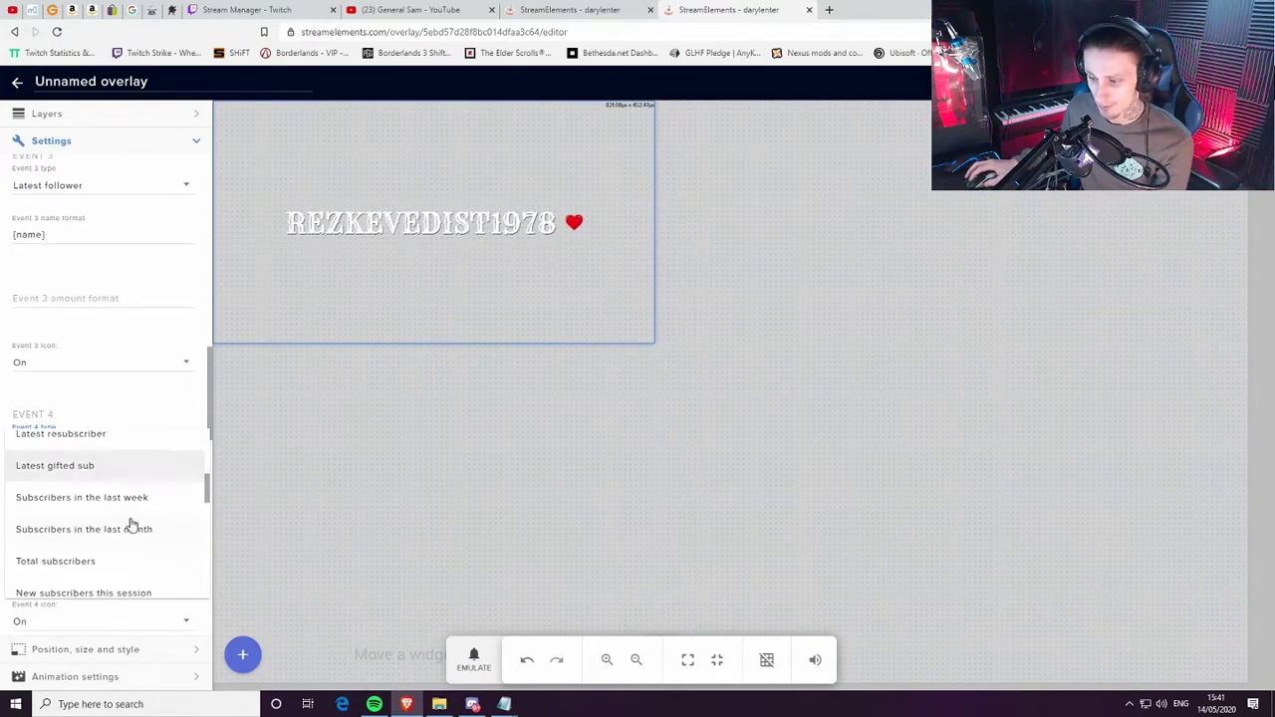
{"action": "scroll", "coordinate": [114, 524], "scroll_direction": "down", "scroll_amount": 8}
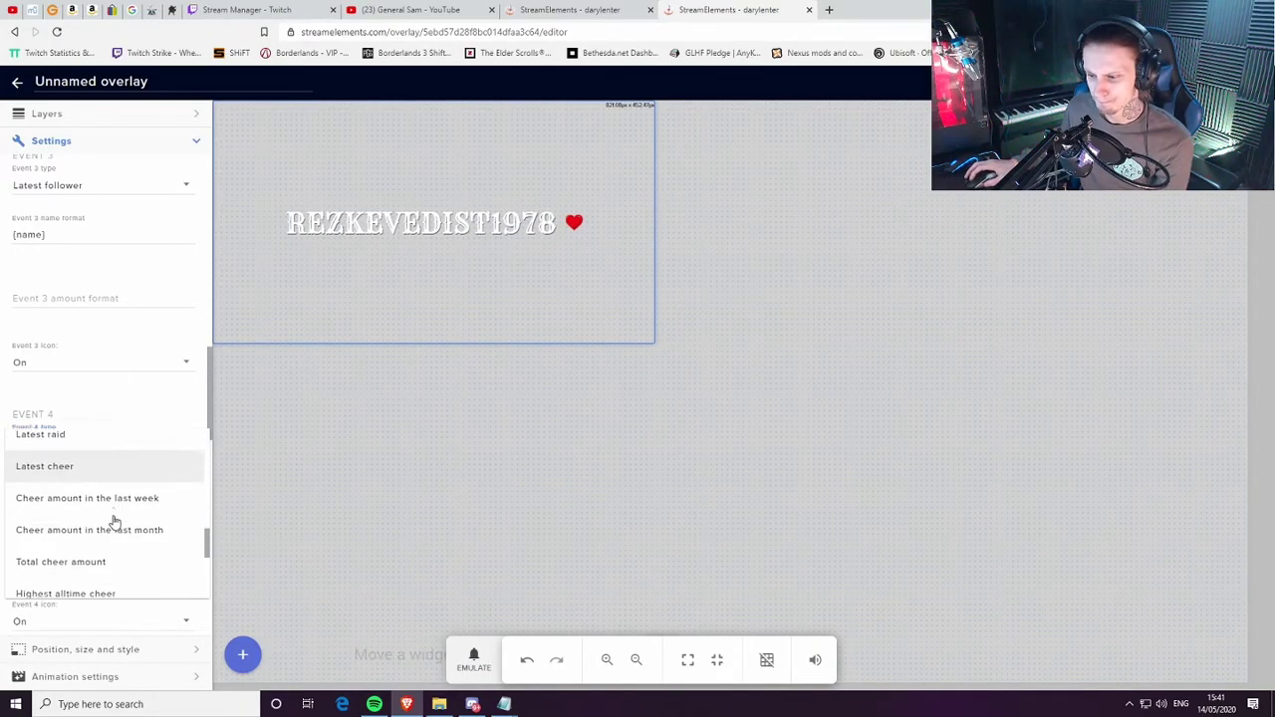
{"action": "scroll", "coordinate": [115, 522], "scroll_direction": "down", "scroll_amount": 2}
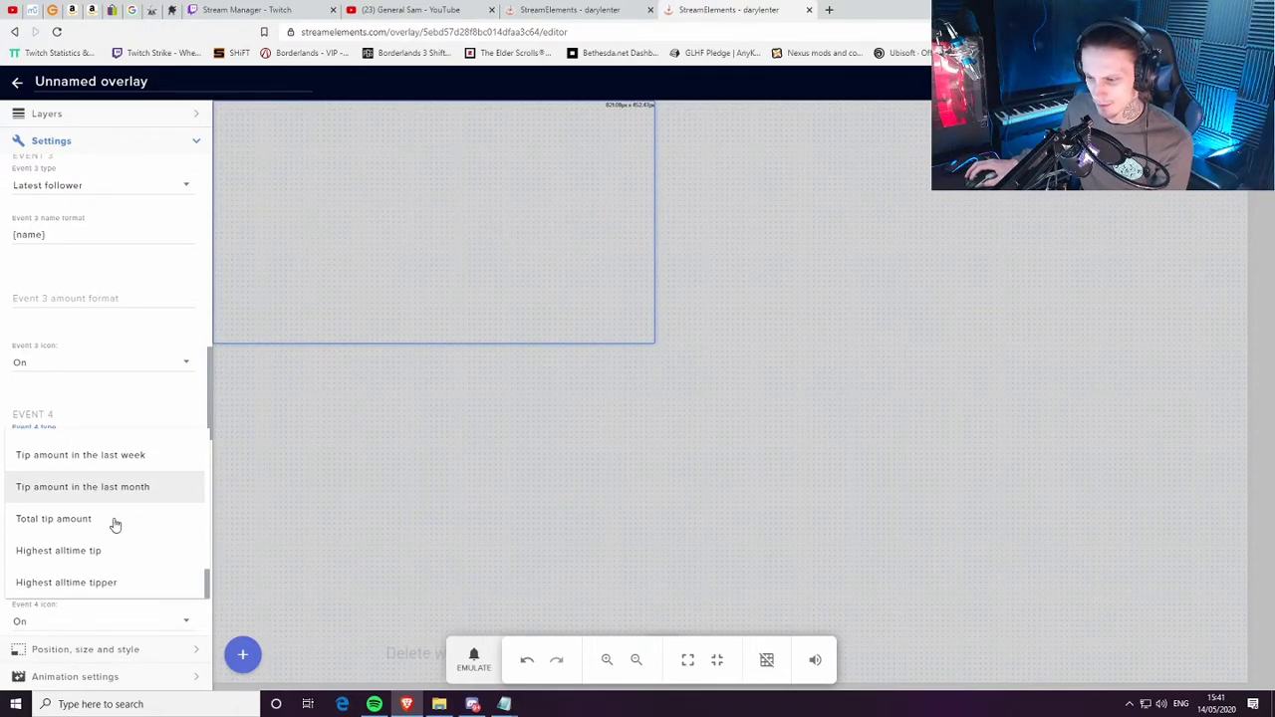
{"action": "left_click", "coordinate": [137, 283]}
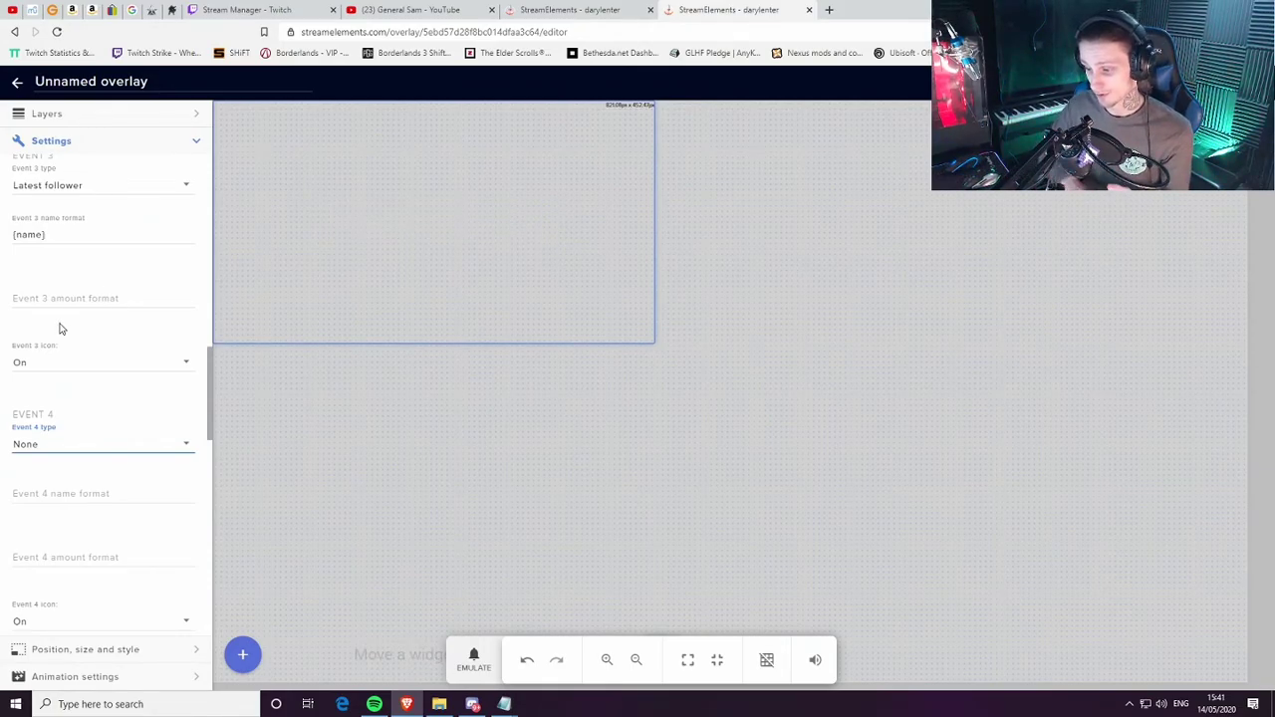
Examine the subscriber-related type options for Event 1 and keep the current choice
{"action": "scroll", "coordinate": [125, 359], "scroll_direction": "up", "scroll_amount": 6}
{"action": "scroll", "coordinate": [80, 396], "scroll_direction": "up", "scroll_amount": 5}
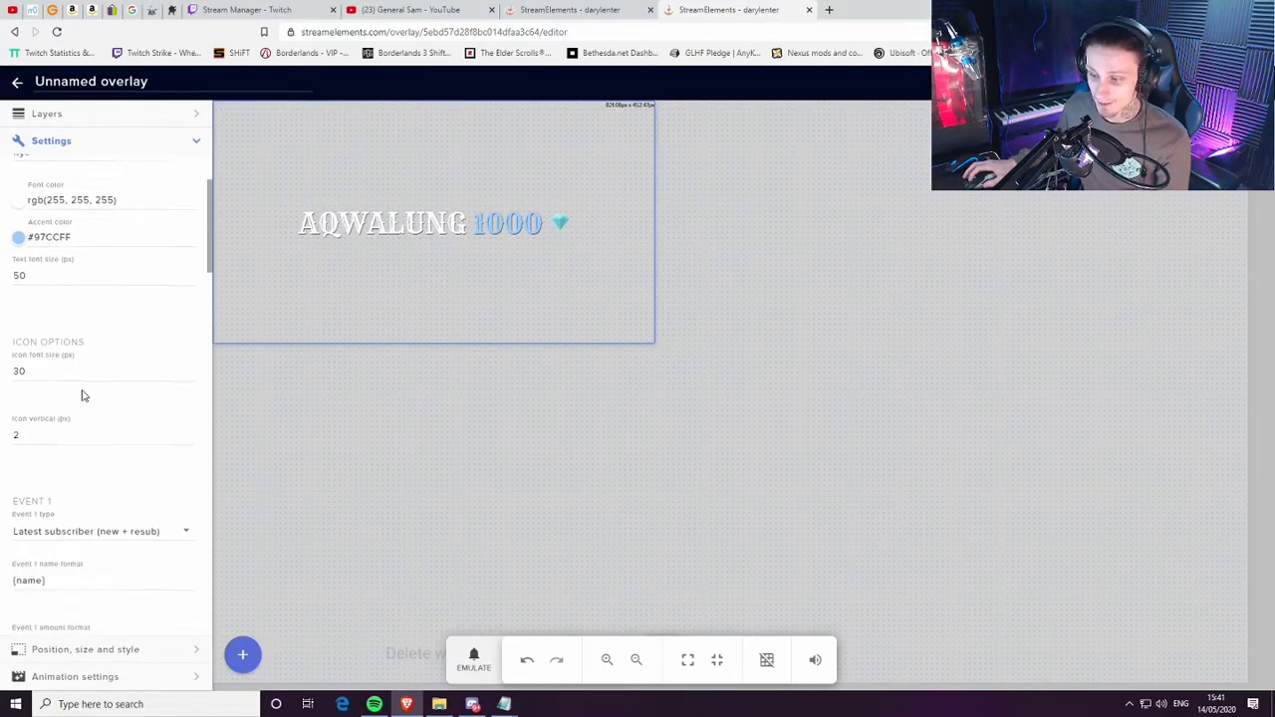
{"action": "scroll", "coordinate": [125, 403], "scroll_direction": "down", "scroll_amount": 3}
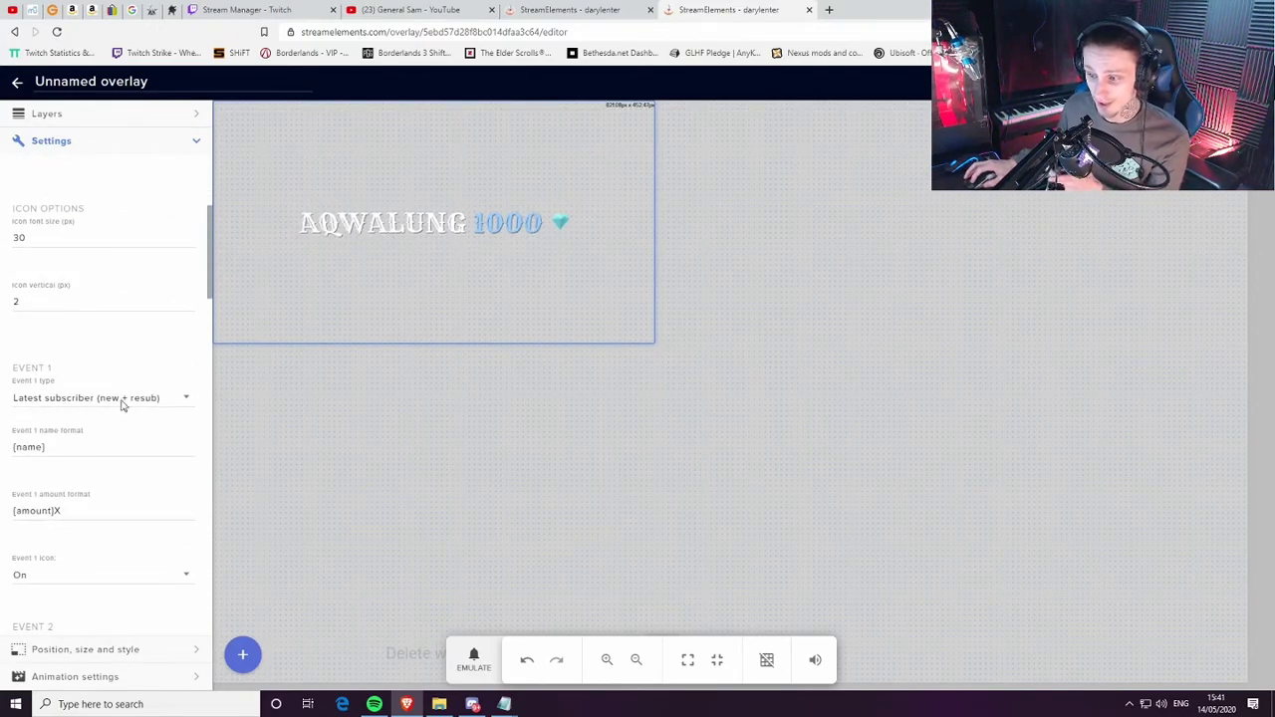
{"action": "left_click", "coordinate": [77, 399]}
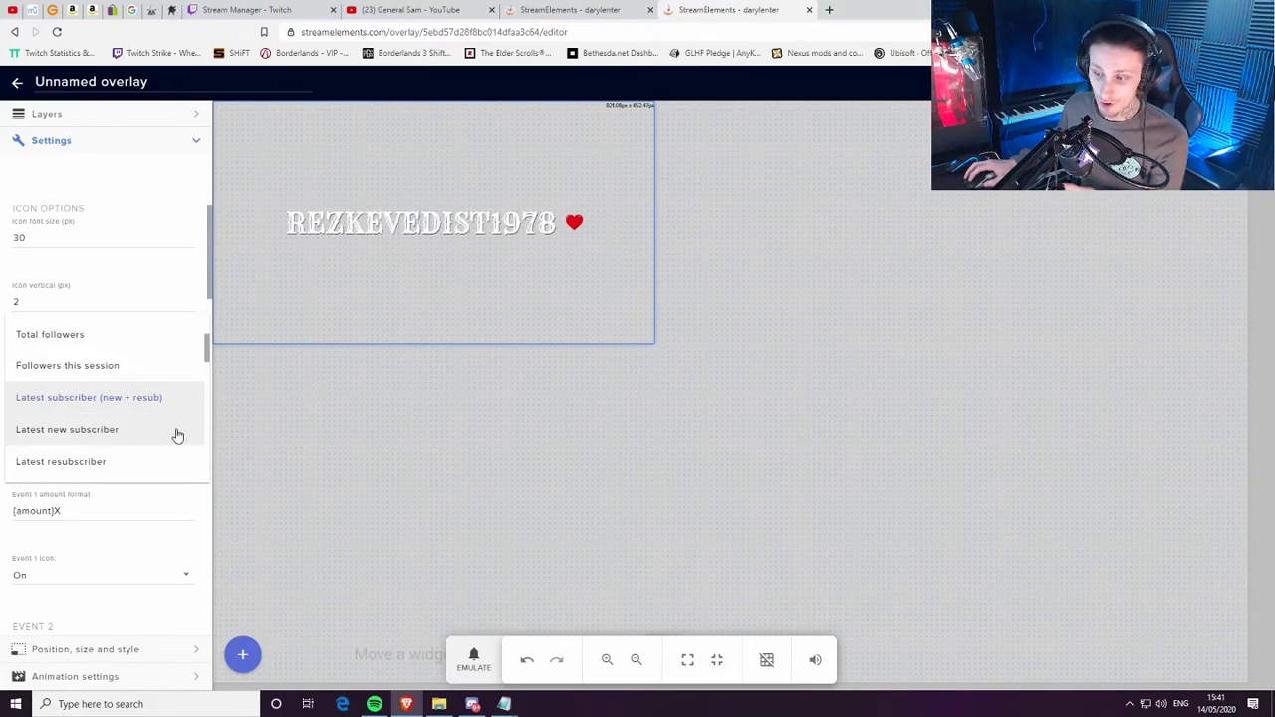
{"action": "scroll", "coordinate": [169, 429], "scroll_direction": "down", "scroll_amount": 1}
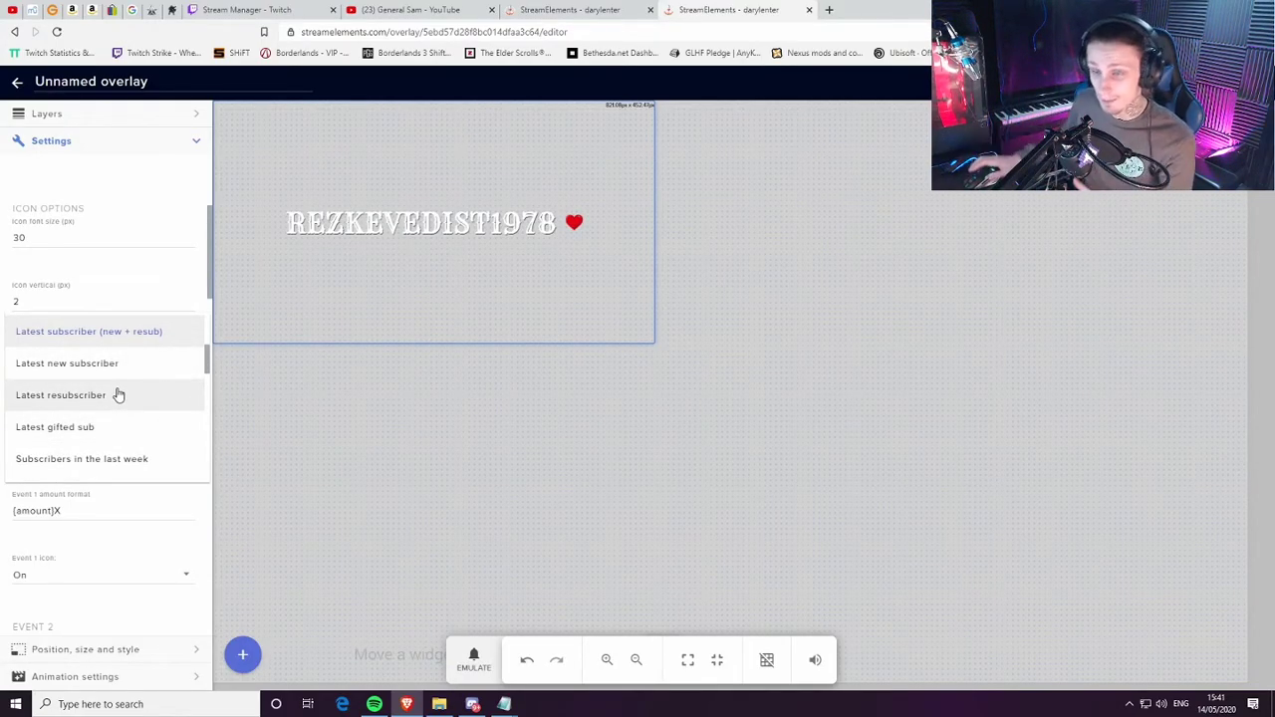
{"action": "left_click", "coordinate": [169, 541]}
Look over the type and format settings of Events 1 to 4 again
{"action": "scroll", "coordinate": [129, 369], "scroll_direction": "up", "scroll_amount": 3}
{"action": "scroll", "coordinate": [114, 379], "scroll_direction": "down", "scroll_amount": 7}
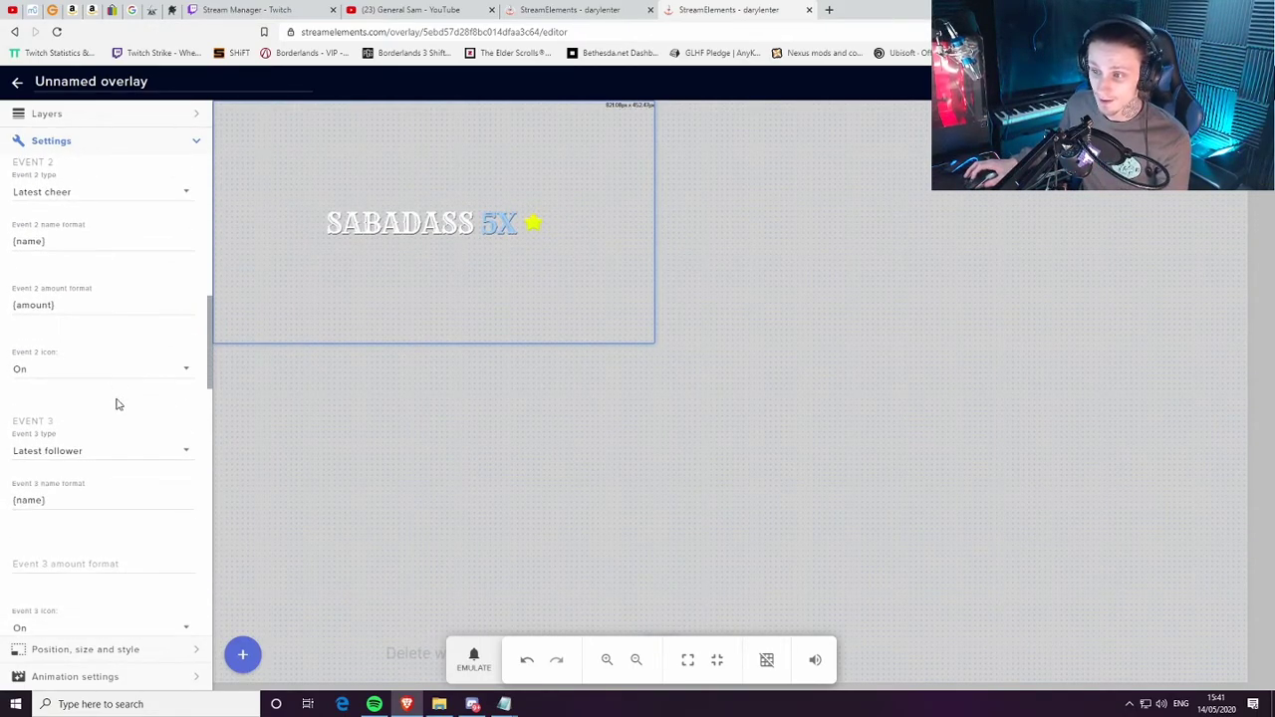
{"action": "scroll", "coordinate": [117, 406], "scroll_direction": "down", "scroll_amount": 1}
{"action": "scroll", "coordinate": [100, 418], "scroll_direction": "down", "scroll_amount": 1}
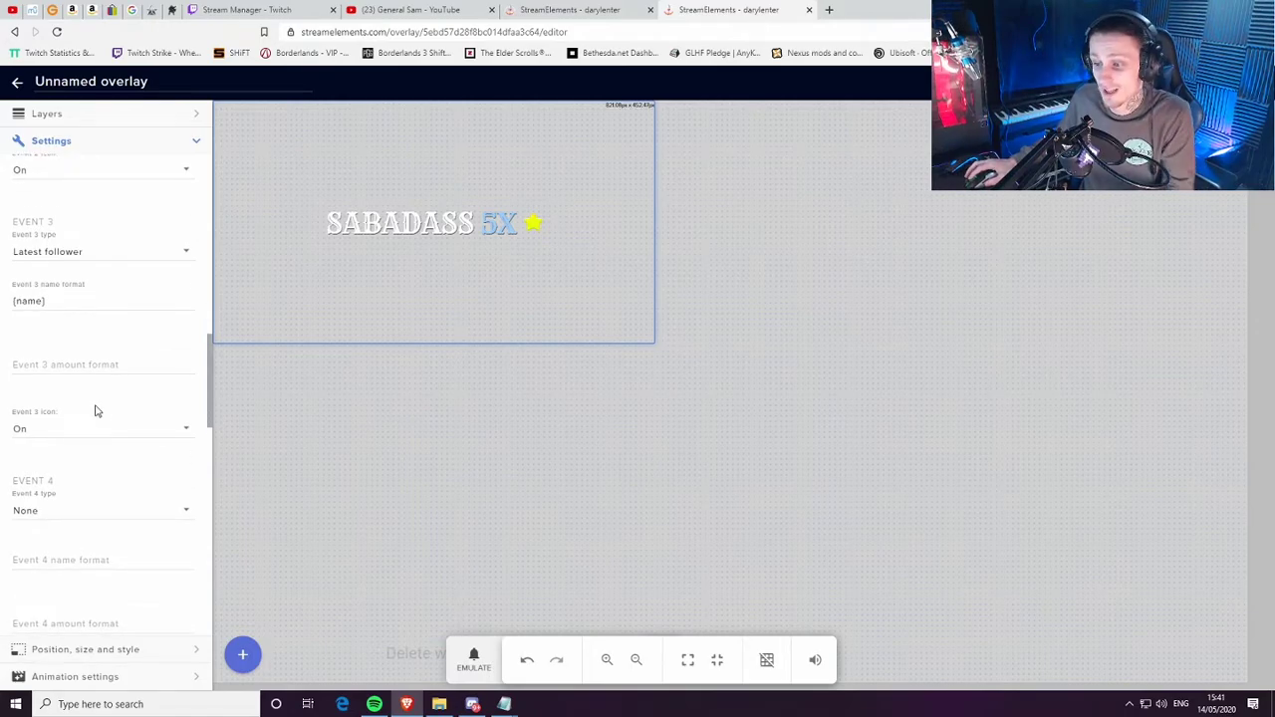
{"action": "scroll", "coordinate": [140, 465], "scroll_direction": "up", "scroll_amount": 2}
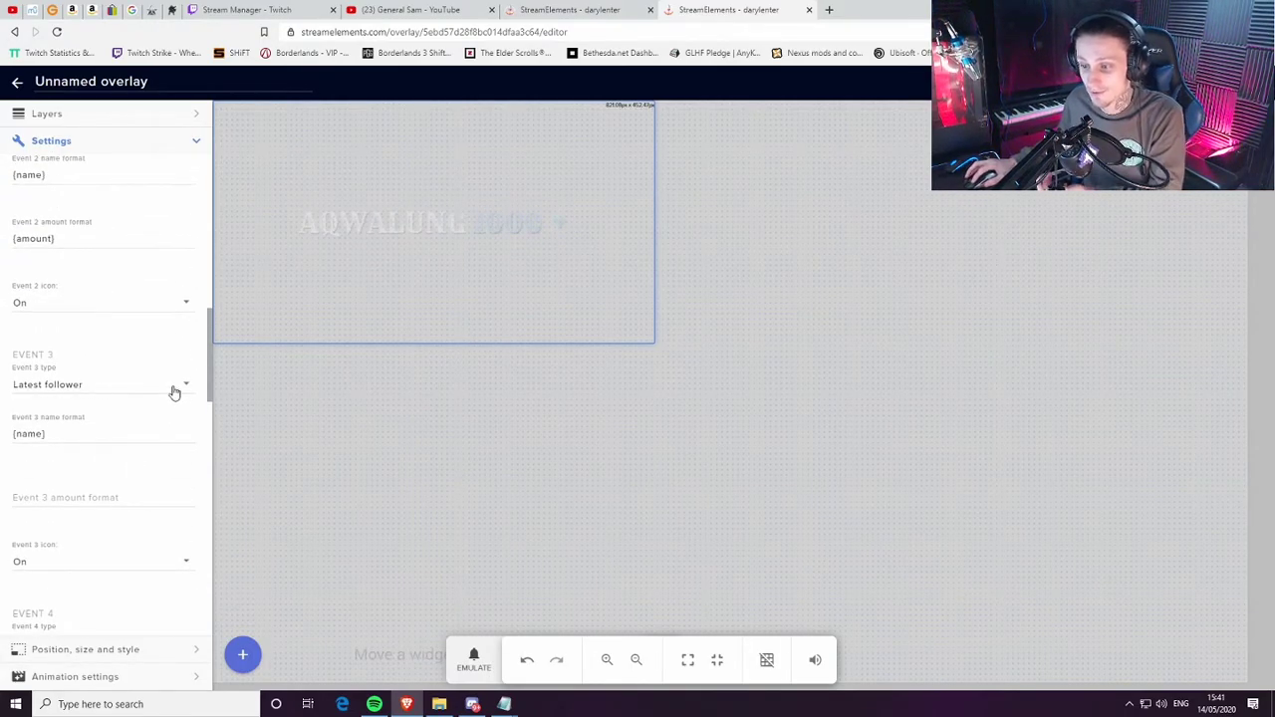
{"action": "scroll", "coordinate": [148, 401], "scroll_direction": "up", "scroll_amount": 1}
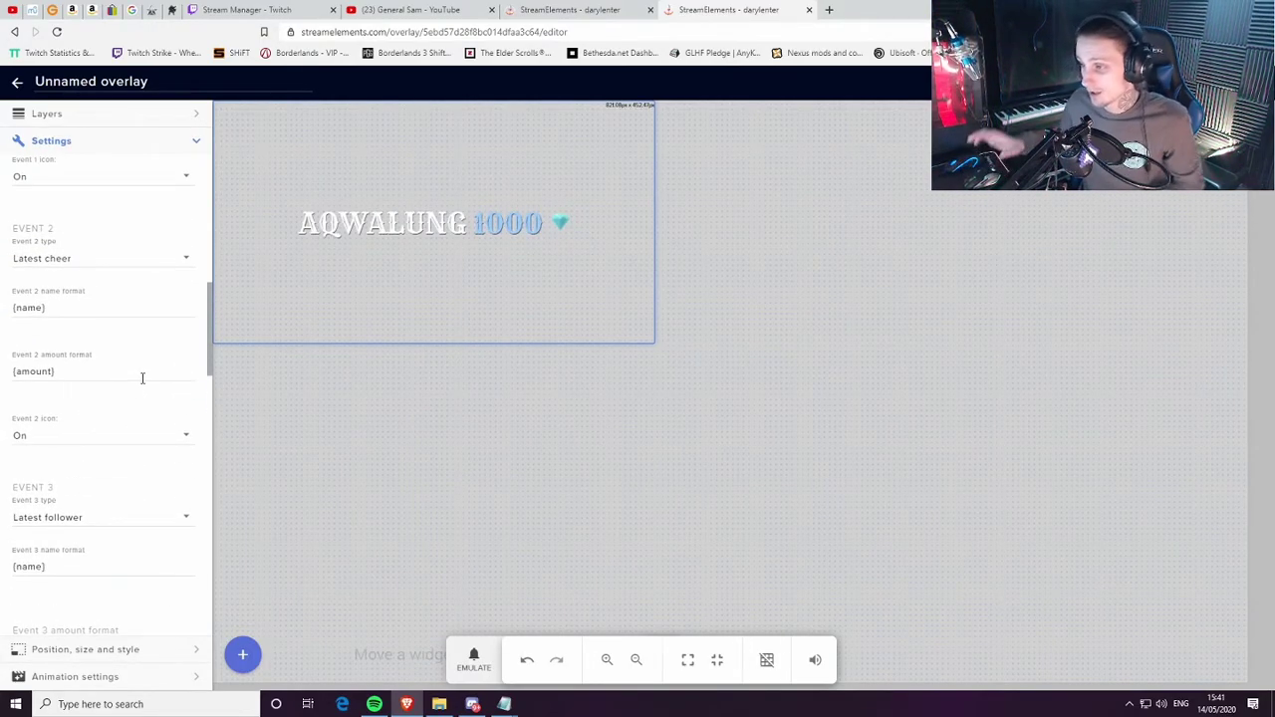
{"action": "scroll", "coordinate": [150, 424], "scroll_direction": "down", "scroll_amount": 4}
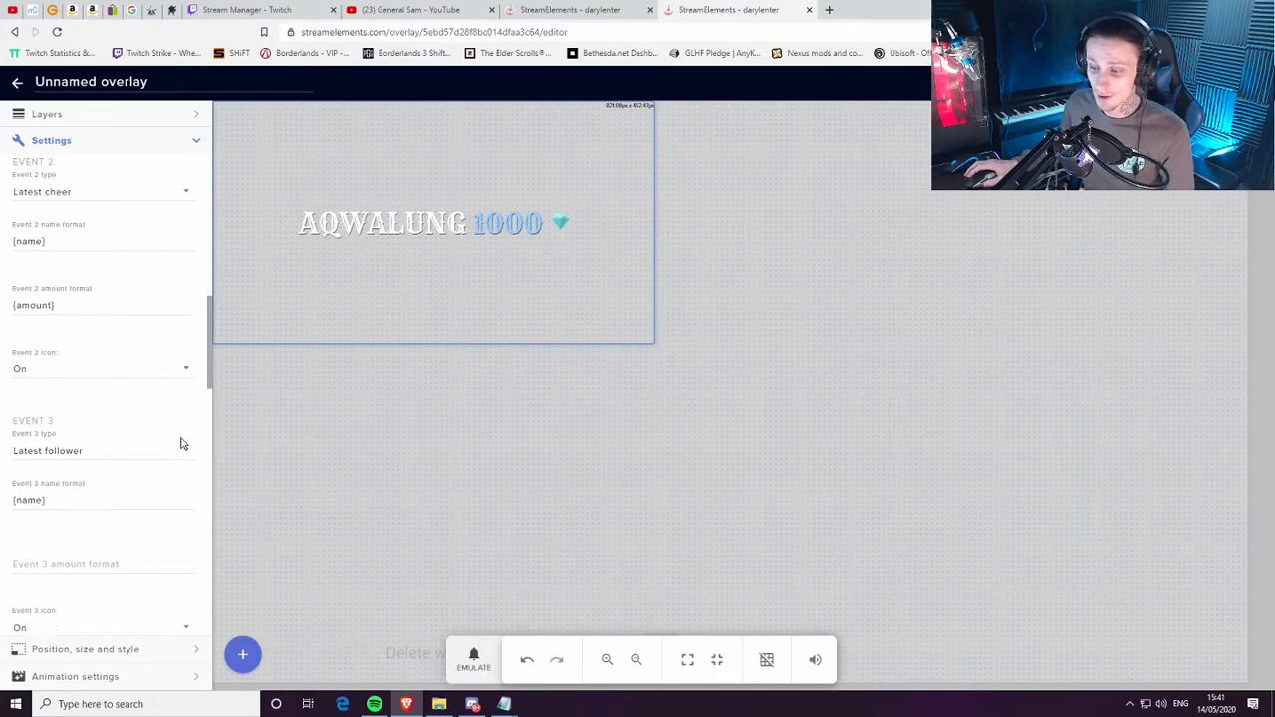
{"action": "scroll", "coordinate": [129, 408], "scroll_direction": "down", "scroll_amount": 3}
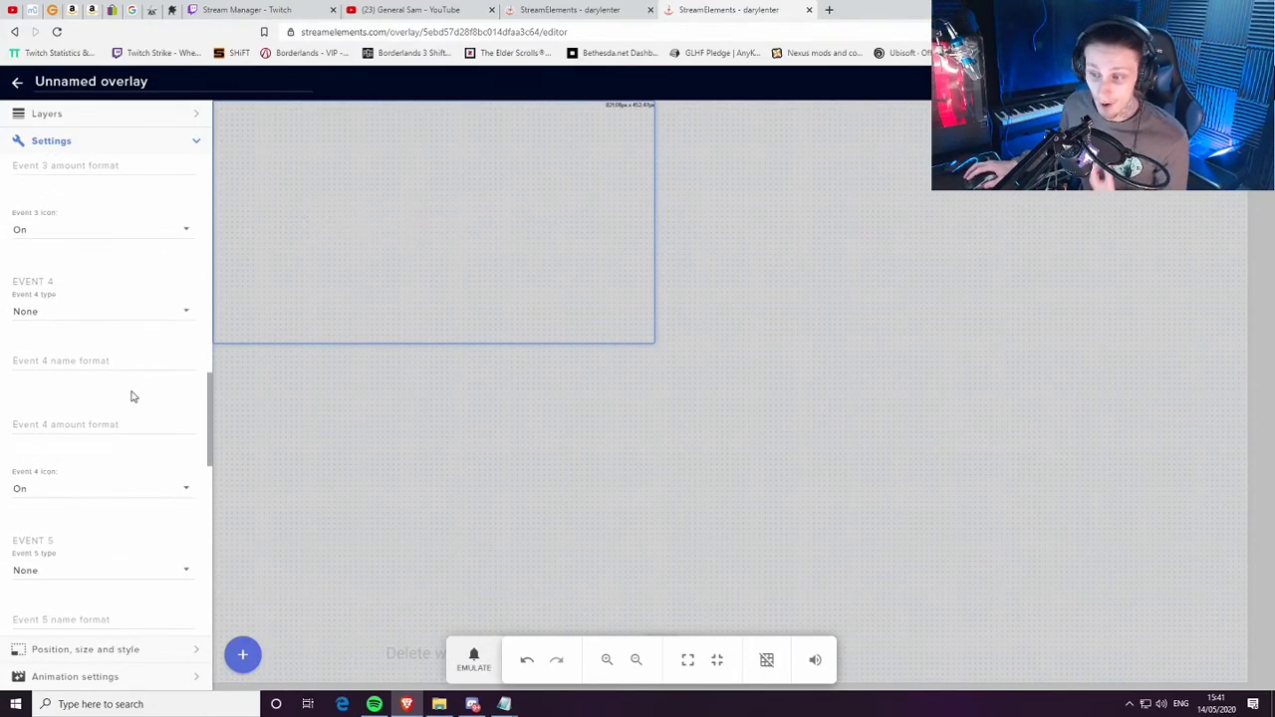
Choose a type for Event 4 from the available event types
{"action": "left_click", "coordinate": [122, 313]}
{"action": "scroll", "coordinate": [135, 407], "scroll_direction": "down", "scroll_amount": 5}
{"action": "scroll", "coordinate": [134, 403], "scroll_direction": "down", "scroll_amount": 2}
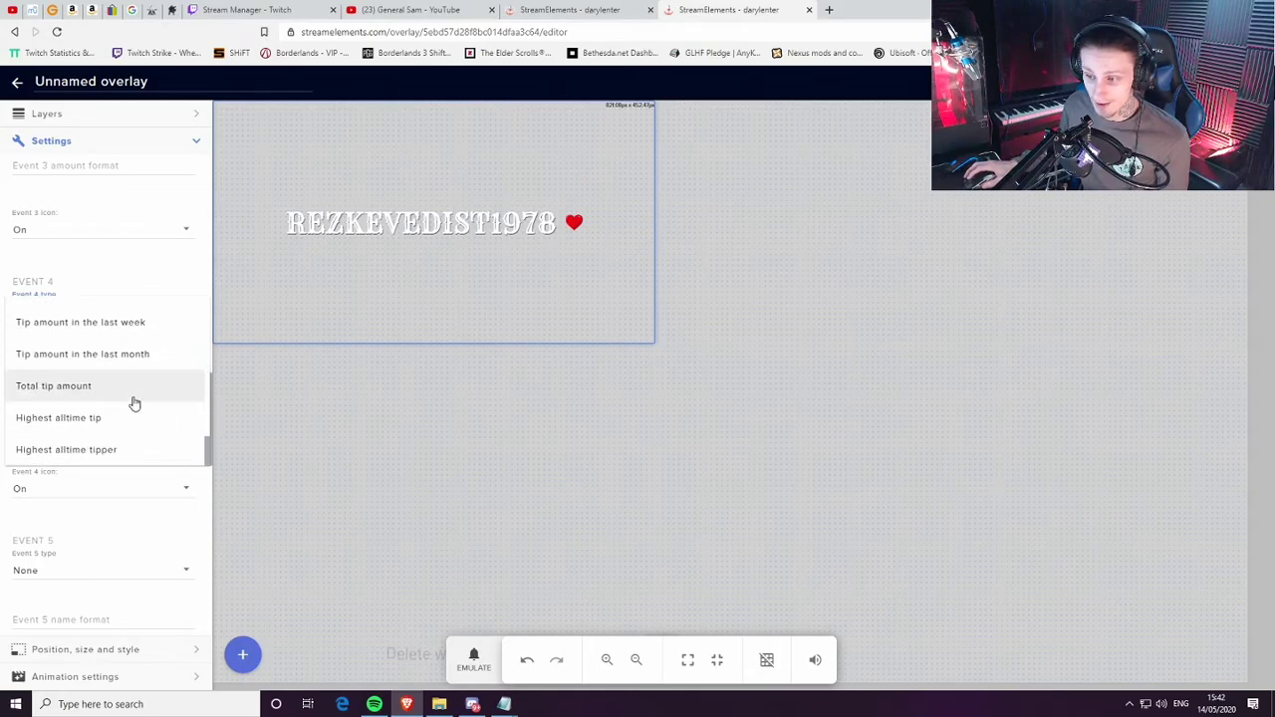
{"action": "scroll", "coordinate": [105, 418], "scroll_direction": "up", "scroll_amount": 1}
{"action": "scroll", "coordinate": [93, 379], "scroll_direction": "up", "scroll_amount": 2}
{"action": "left_click", "coordinate": [94, 356]}
{"action": "scroll", "coordinate": [126, 512], "scroll_direction": "down", "scroll_amount": 4}
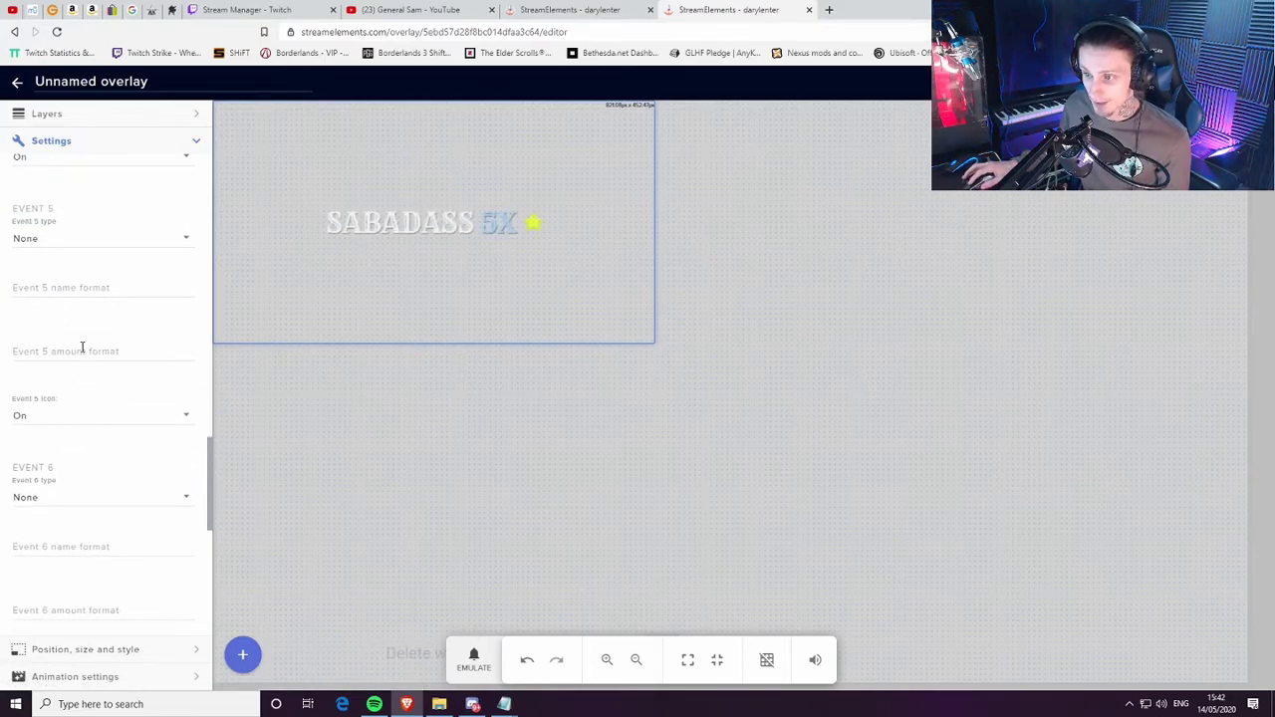
Set the Event 5 type to Highest alltime tip
{"action": "left_click", "coordinate": [103, 239]}
{"action": "scroll", "coordinate": [119, 353], "scroll_direction": "down", "scroll_amount": 5}
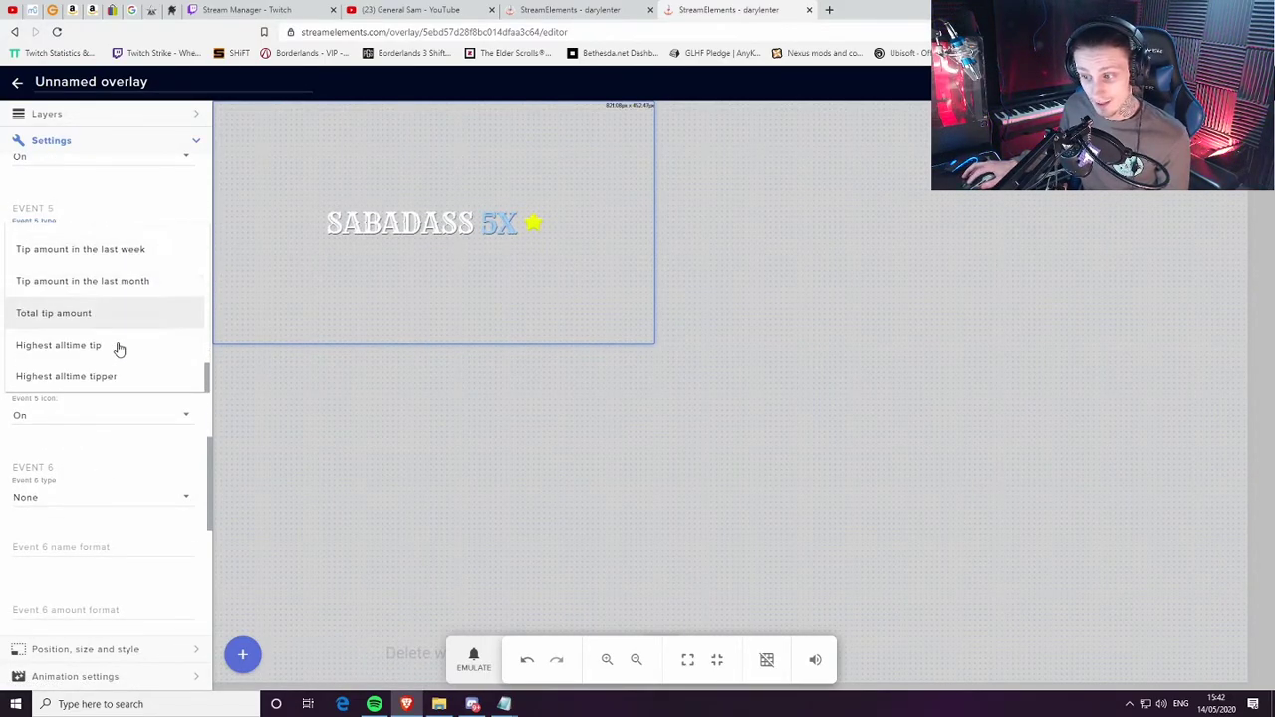
{"action": "left_click", "coordinate": [117, 346]}
Set the Event 6 type to Latest raid
{"action": "left_click", "coordinate": [106, 429]}
{"action": "scroll", "coordinate": [127, 483], "scroll_direction": "down", "scroll_amount": 3}
{"action": "scroll", "coordinate": [122, 484], "scroll_direction": "down", "scroll_amount": 5}
{"action": "scroll", "coordinate": [120, 492], "scroll_direction": "up", "scroll_amount": 2}
{"action": "scroll", "coordinate": [108, 501], "scroll_direction": "down", "scroll_amount": 2}
{"action": "scroll", "coordinate": [110, 501], "scroll_direction": "down", "scroll_amount": 1}
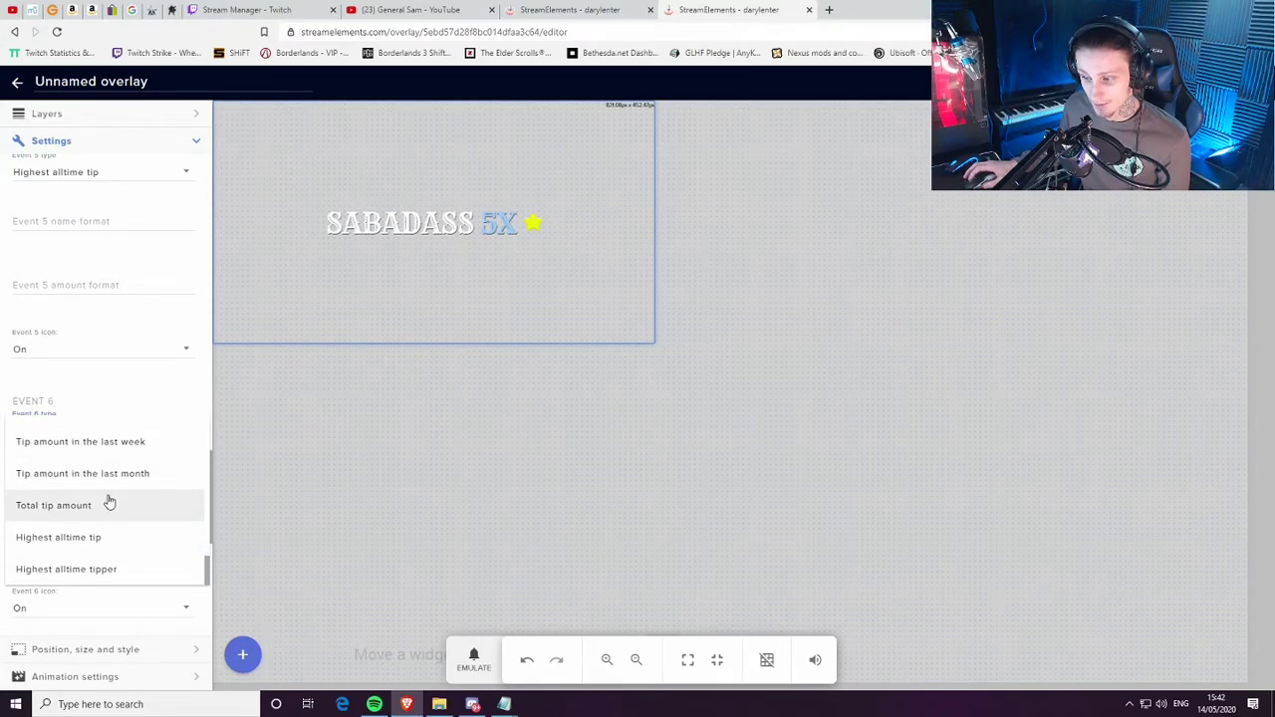
{"action": "scroll", "coordinate": [114, 505], "scroll_direction": "up", "scroll_amount": 3}
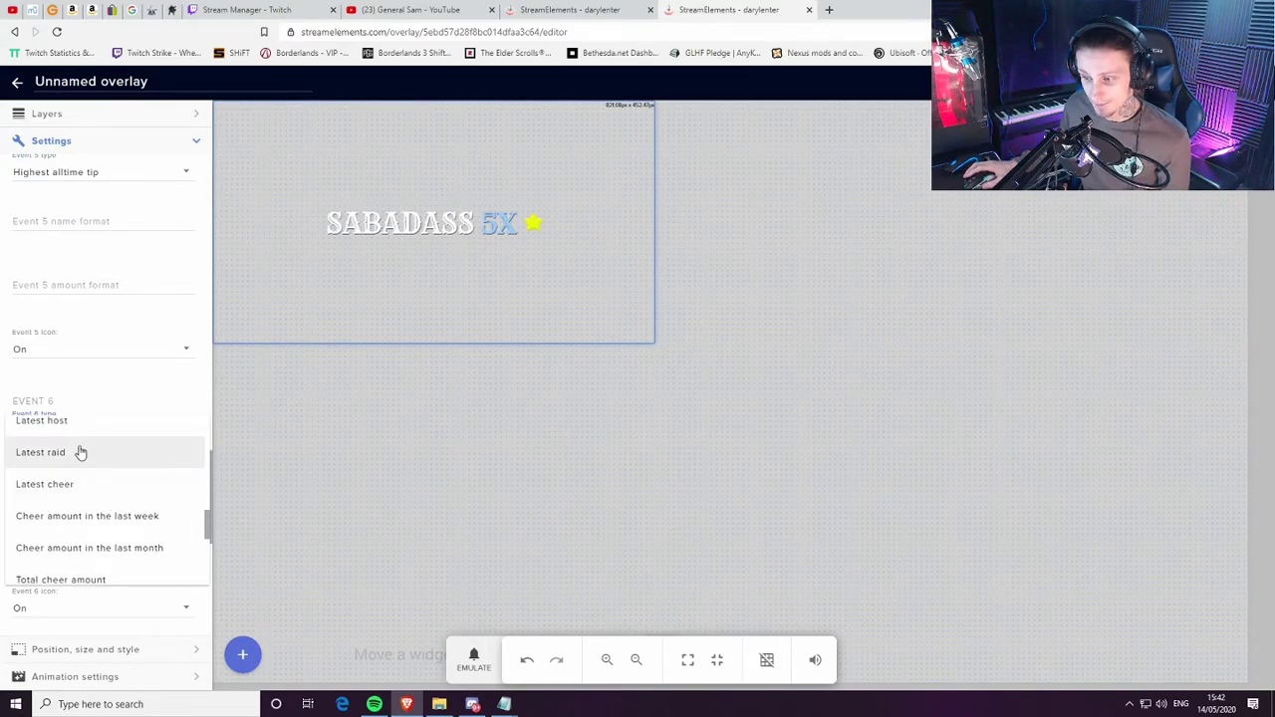
{"action": "left_click", "coordinate": [81, 453]}
Set the Event 4 name format to {name} and its amount format to {amount}
{"action": "scroll", "coordinate": [95, 339], "scroll_direction": "up", "scroll_amount": 1}
{"action": "scroll", "coordinate": [94, 379], "scroll_direction": "up", "scroll_amount": 4}
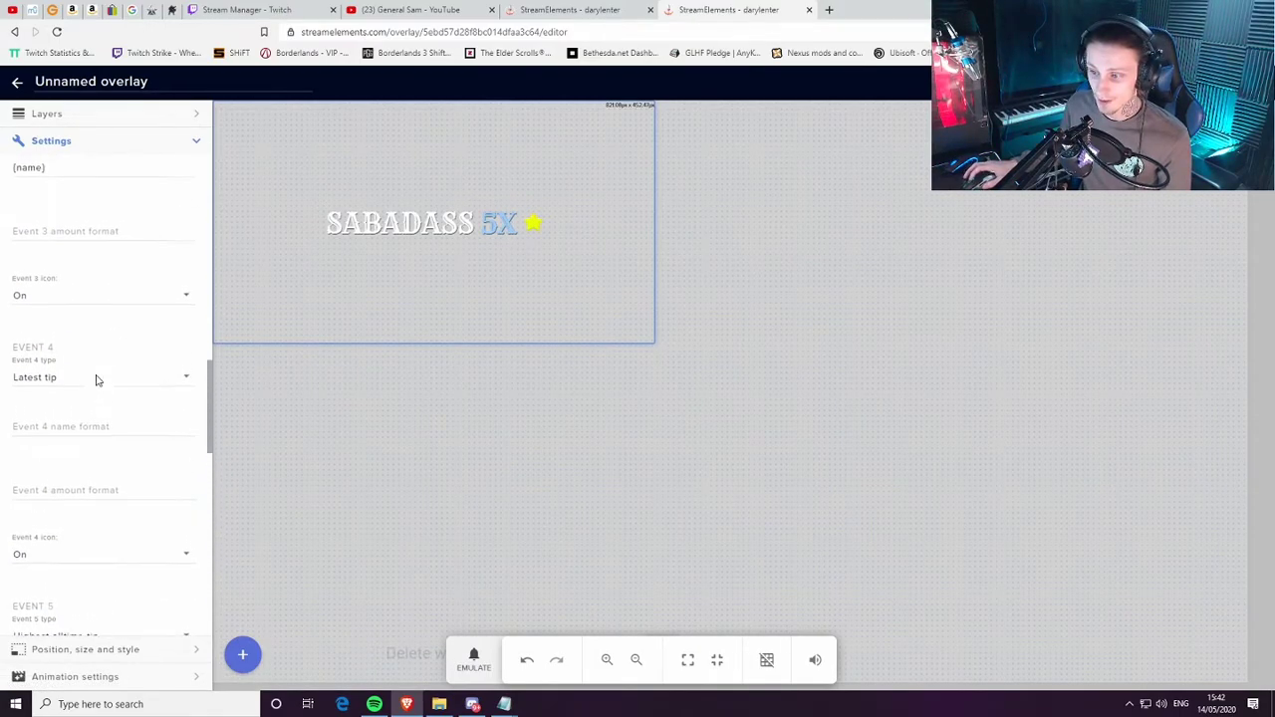
{"action": "scroll", "coordinate": [100, 387], "scroll_direction": "up", "scroll_amount": 4}
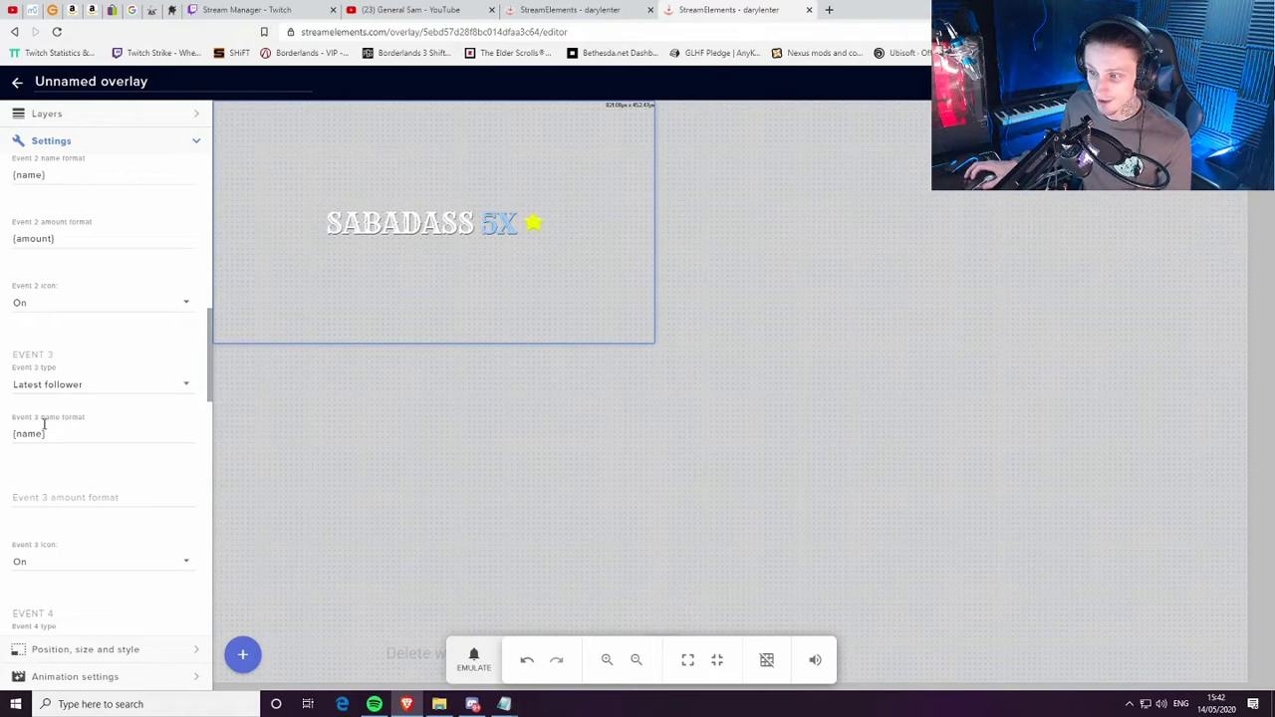
{"action": "scroll", "coordinate": [57, 279], "scroll_direction": "up", "scroll_amount": 2}
{"action": "scroll", "coordinate": [94, 427], "scroll_direction": "down", "scroll_amount": 5}
{"action": "scroll", "coordinate": [100, 427], "scroll_direction": "down", "scroll_amount": 2}
{"action": "scroll", "coordinate": [90, 299], "scroll_direction": "down", "scroll_amount": 1}
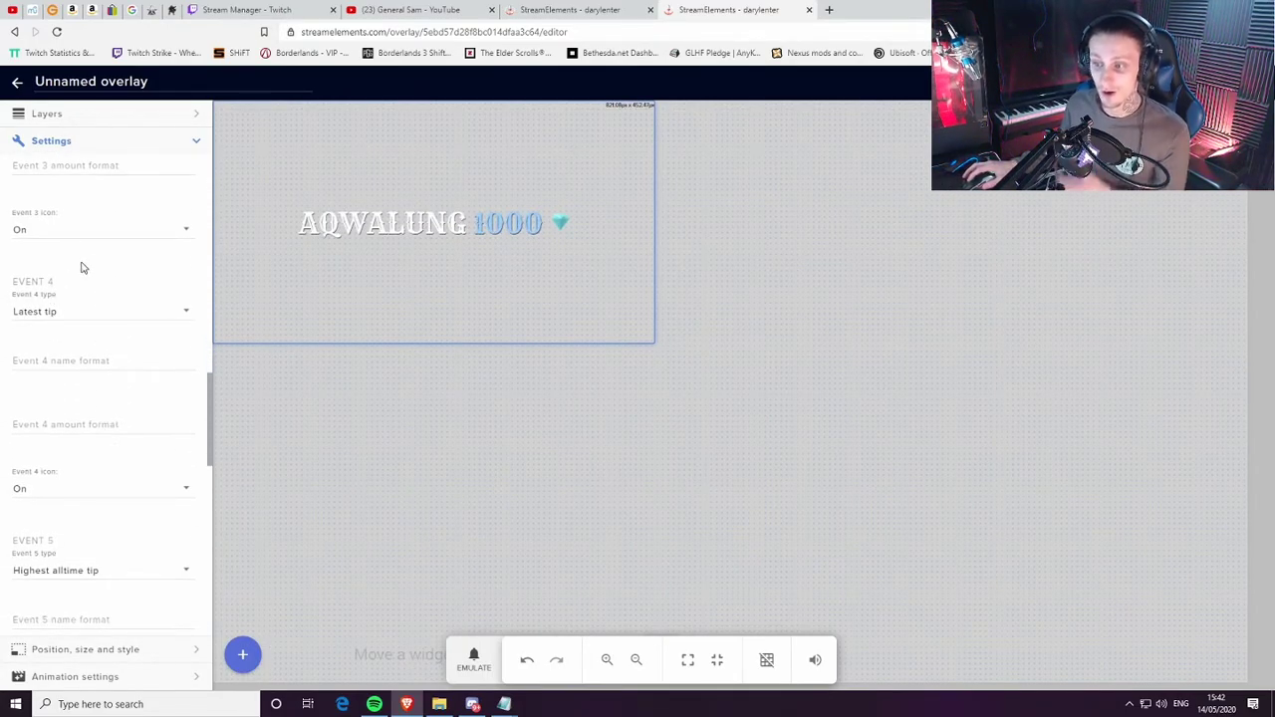
{"action": "left_click", "coordinate": [96, 354]}
{"action": "left_click", "coordinate": [84, 388]}
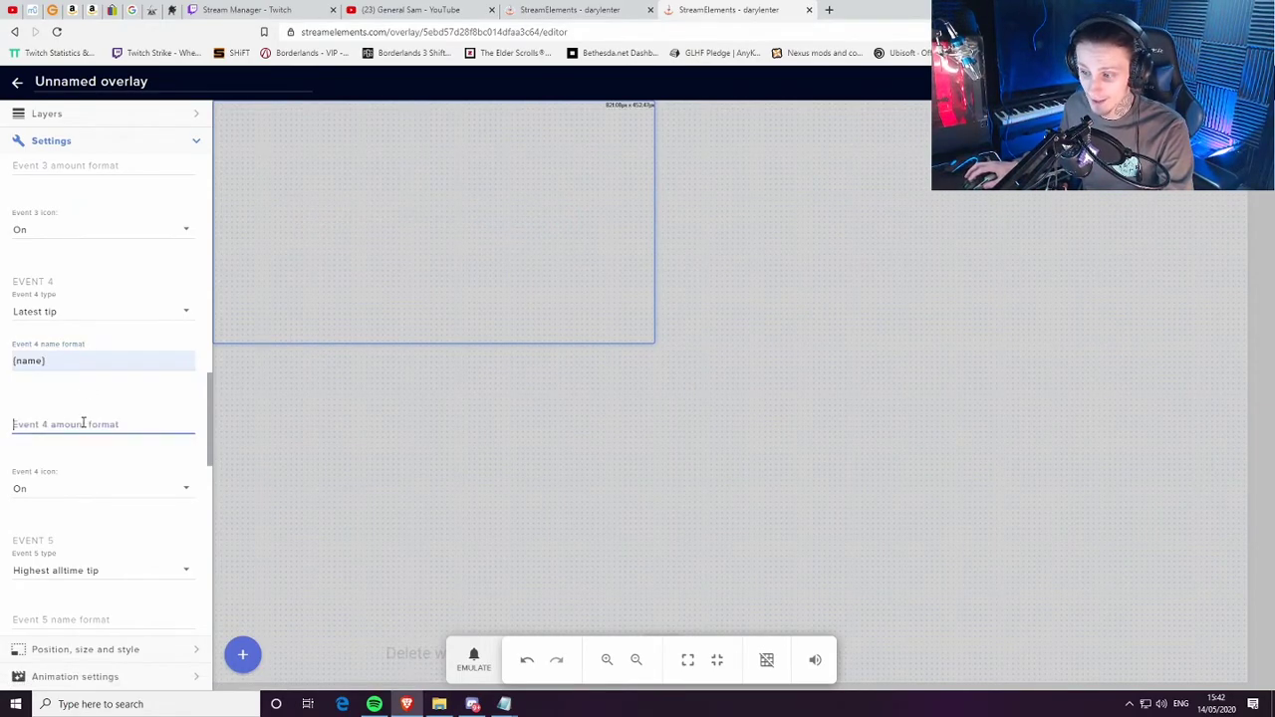
{"action": "left_click", "coordinate": [83, 424]}
{"action": "left_click", "coordinate": [83, 450]}
Fill in Event 5 with the name format {name} and the amount format {amount}
{"action": "scroll", "coordinate": [129, 509], "scroll_direction": "down", "scroll_amount": 3}
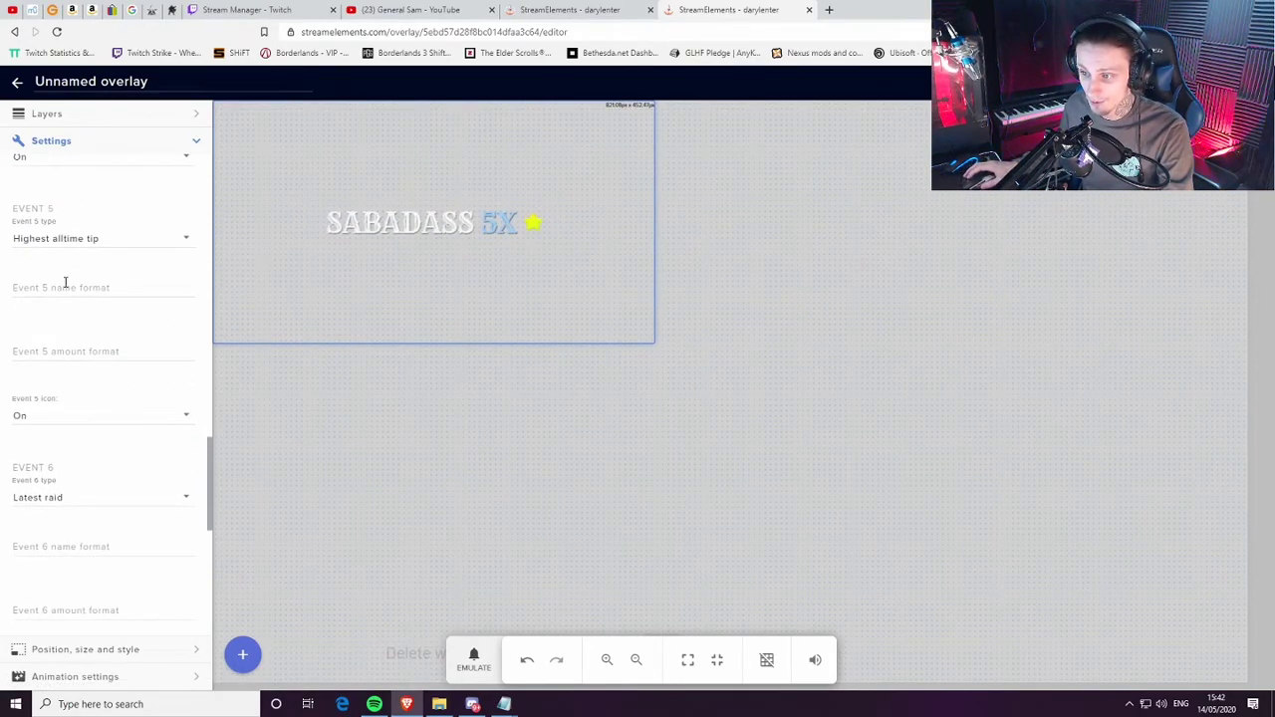
{"action": "left_click", "coordinate": [131, 287]}
{"action": "left_click", "coordinate": [85, 317]}
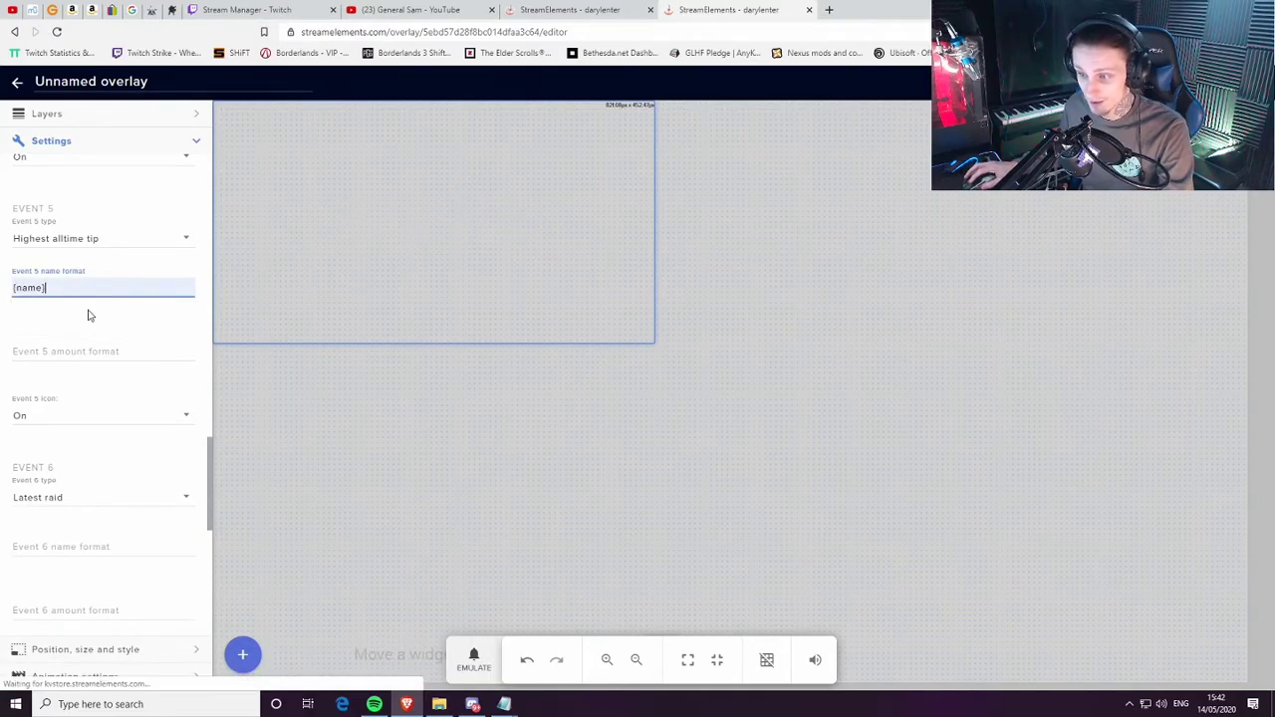
{"action": "left_click", "coordinate": [132, 347]}
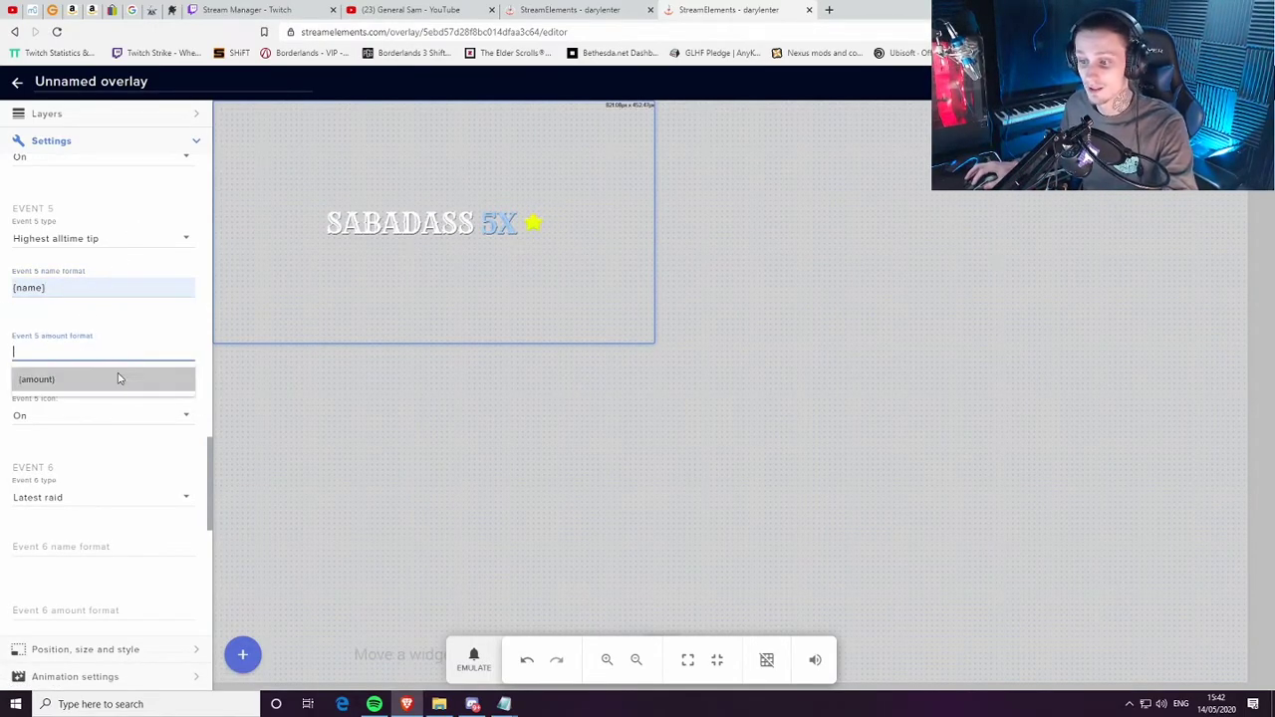
{"action": "left_click", "coordinate": [117, 383]}
{"action": "scroll", "coordinate": [100, 448], "scroll_direction": "down", "scroll_amount": 2}
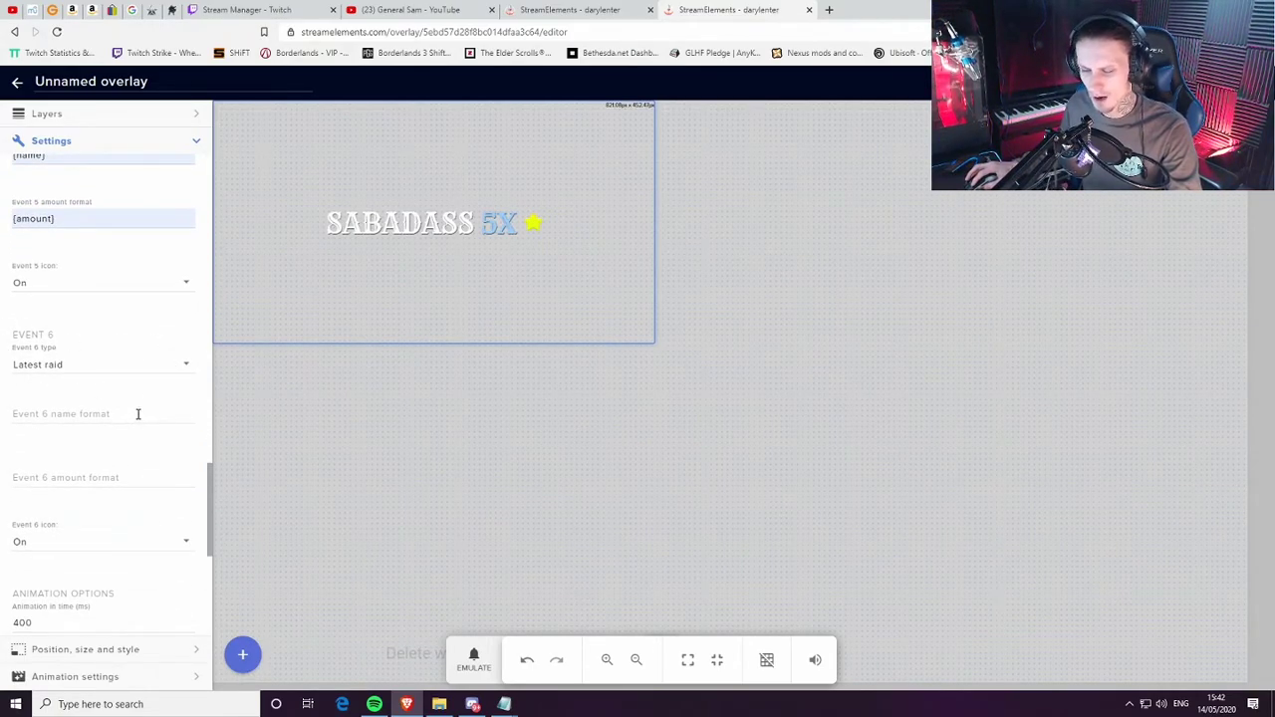
{"action": "left_click", "coordinate": [130, 410]}
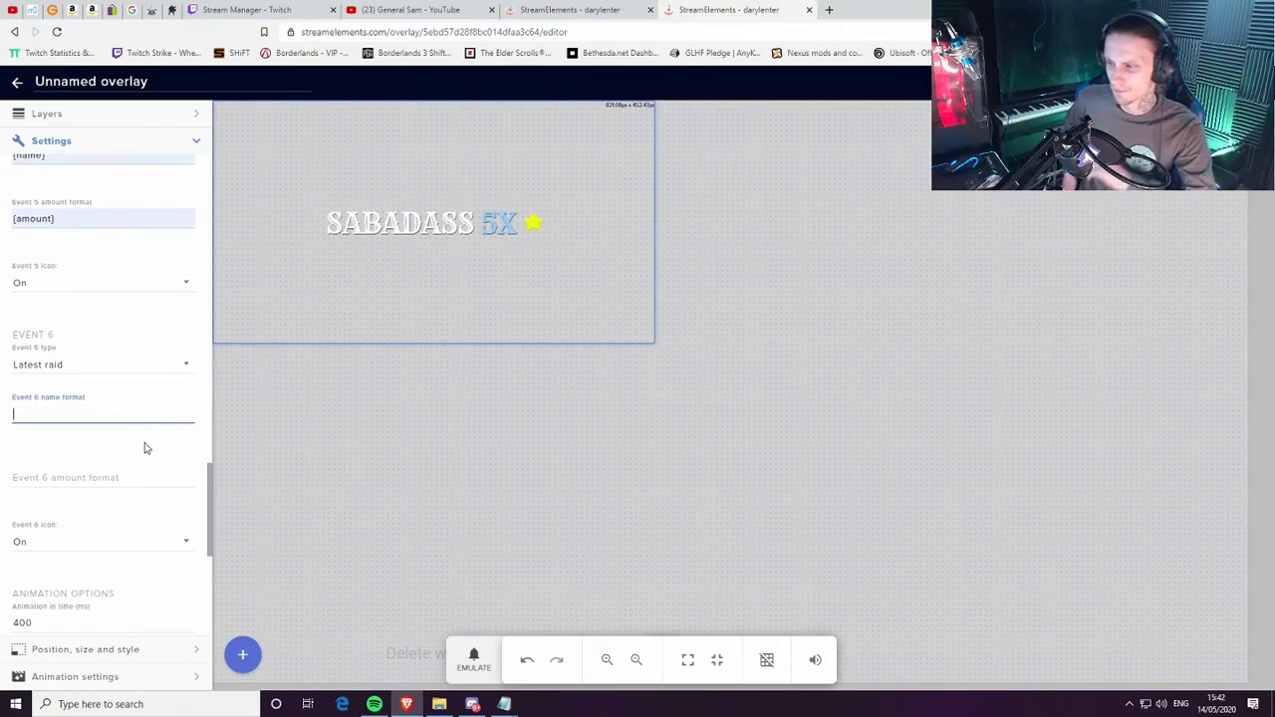
{"action": "left_click", "coordinate": [432, 475]}
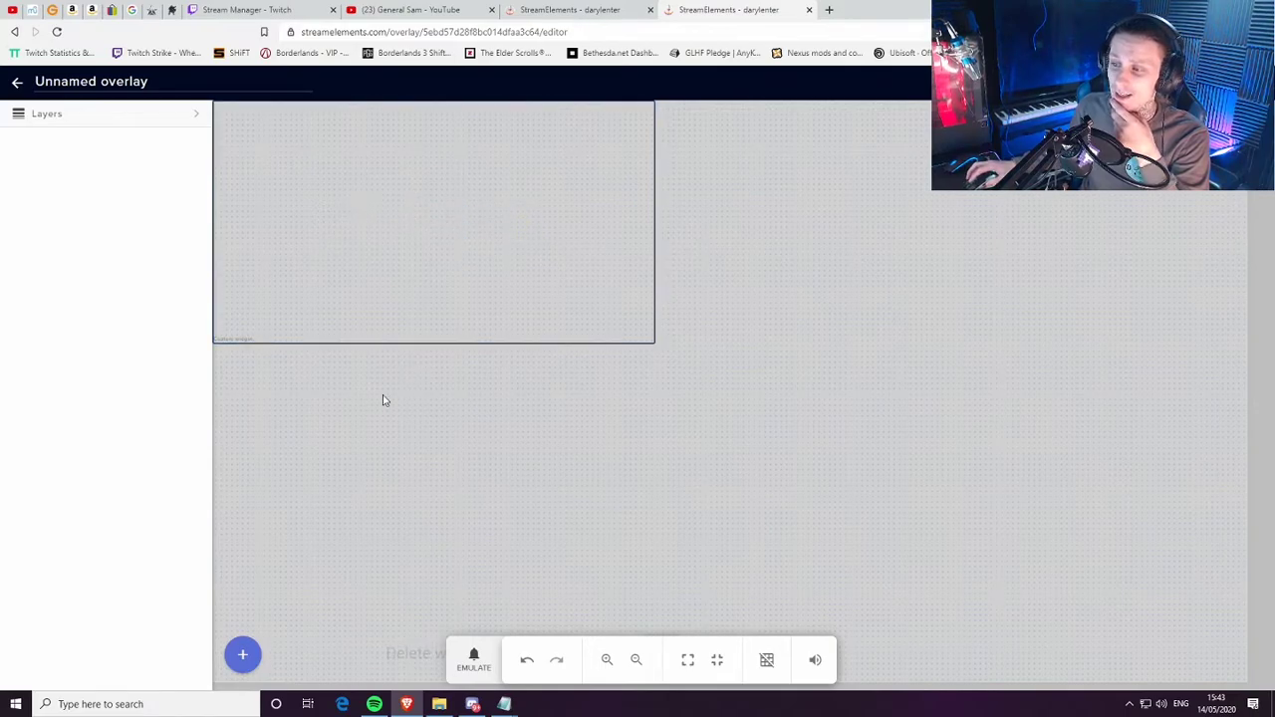
Reselect the custom widget and copy the {name} format from Event 5 into the Event 6 name format
{"action": "left_click", "coordinate": [363, 305]}
{"action": "scroll", "coordinate": [96, 469], "scroll_direction": "down", "scroll_amount": 10}
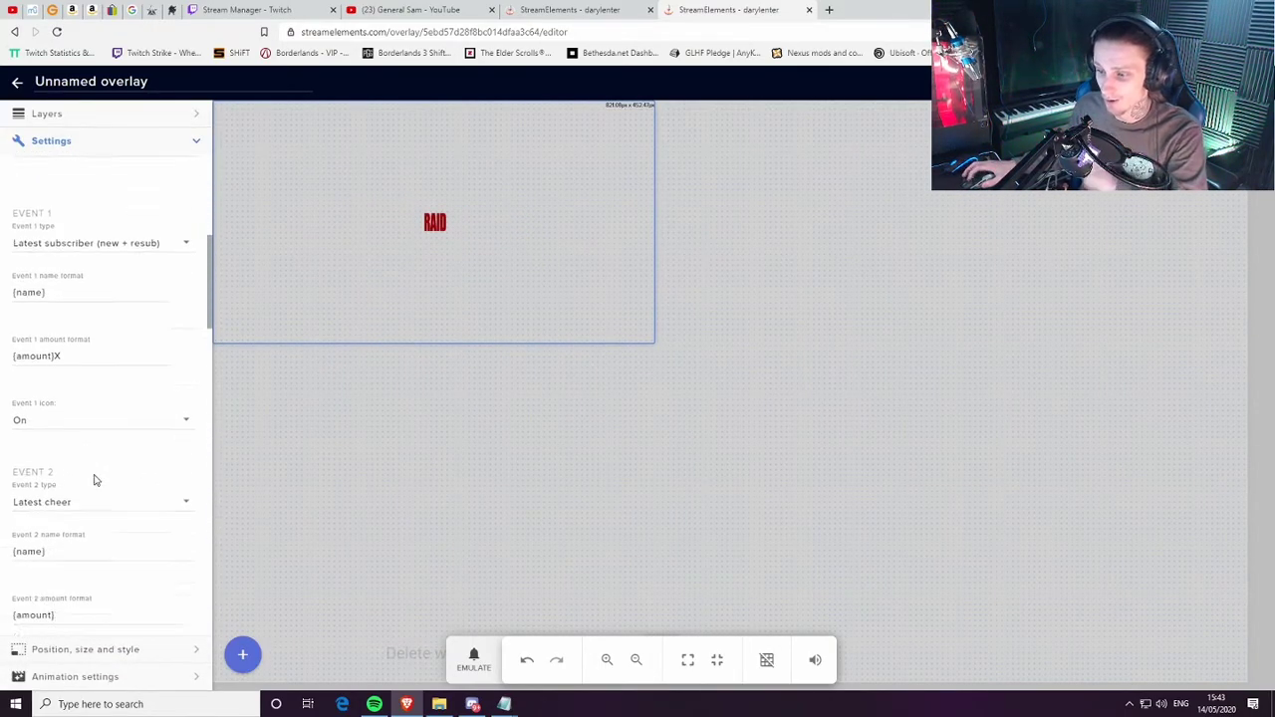
{"action": "scroll", "coordinate": [96, 460], "scroll_direction": "down", "scroll_amount": 5}
{"action": "scroll", "coordinate": [108, 473], "scroll_direction": "up", "scroll_amount": 3}
{"action": "left_click", "coordinate": [101, 409]}
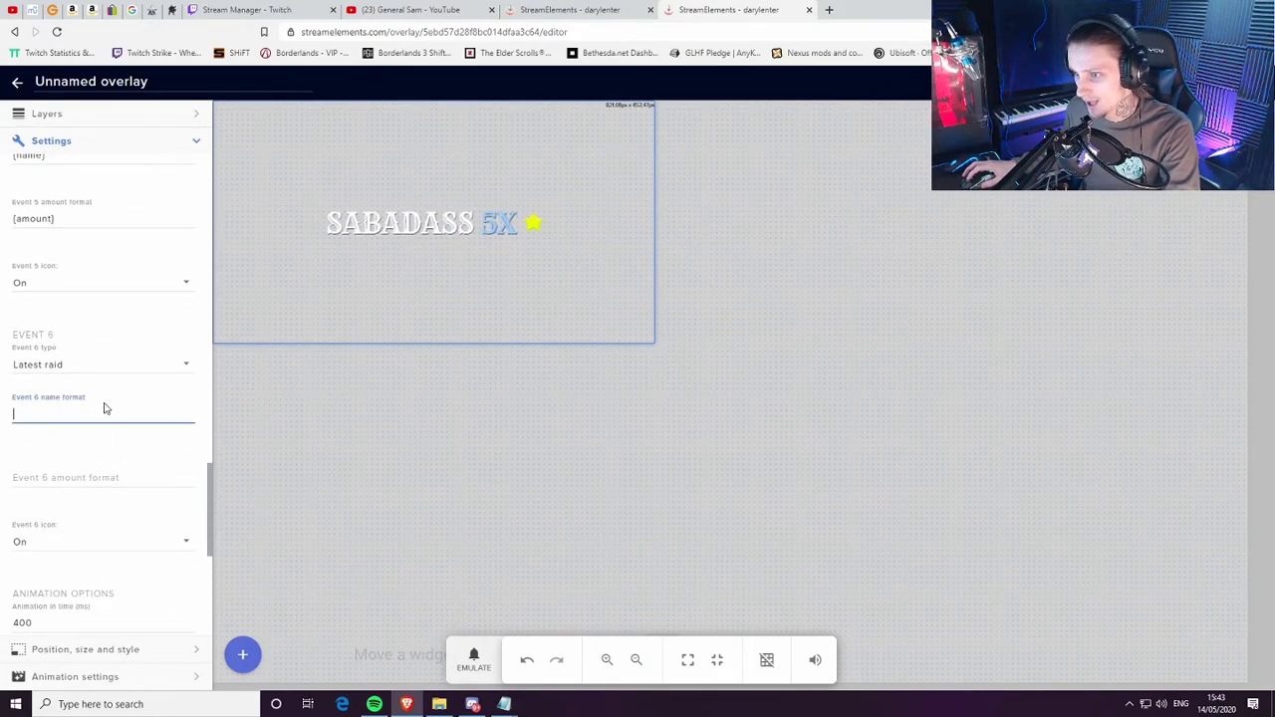
{"action": "scroll", "coordinate": [101, 401], "scroll_direction": "up", "scroll_amount": 1}
{"action": "left_click_drag", "start_coordinate": [77, 222], "coordinate": [13, 222]}
{"action": "key", "text": "ctrl+c"}
{"action": "left_click", "coordinate": [103, 476]}
{"action": "key", "text": "ctrl+v"}
Copy the {amount} format from Event 5 into the Event 6 amount format
{"action": "left_click", "coordinate": [83, 279]}
{"action": "left_click_drag", "start_coordinate": [83, 284], "coordinate": [12, 284]}
{"action": "key", "text": "ctrl+c"}
{"action": "left_click", "coordinate": [108, 542]}
{"action": "key", "text": "ctrl+v"}
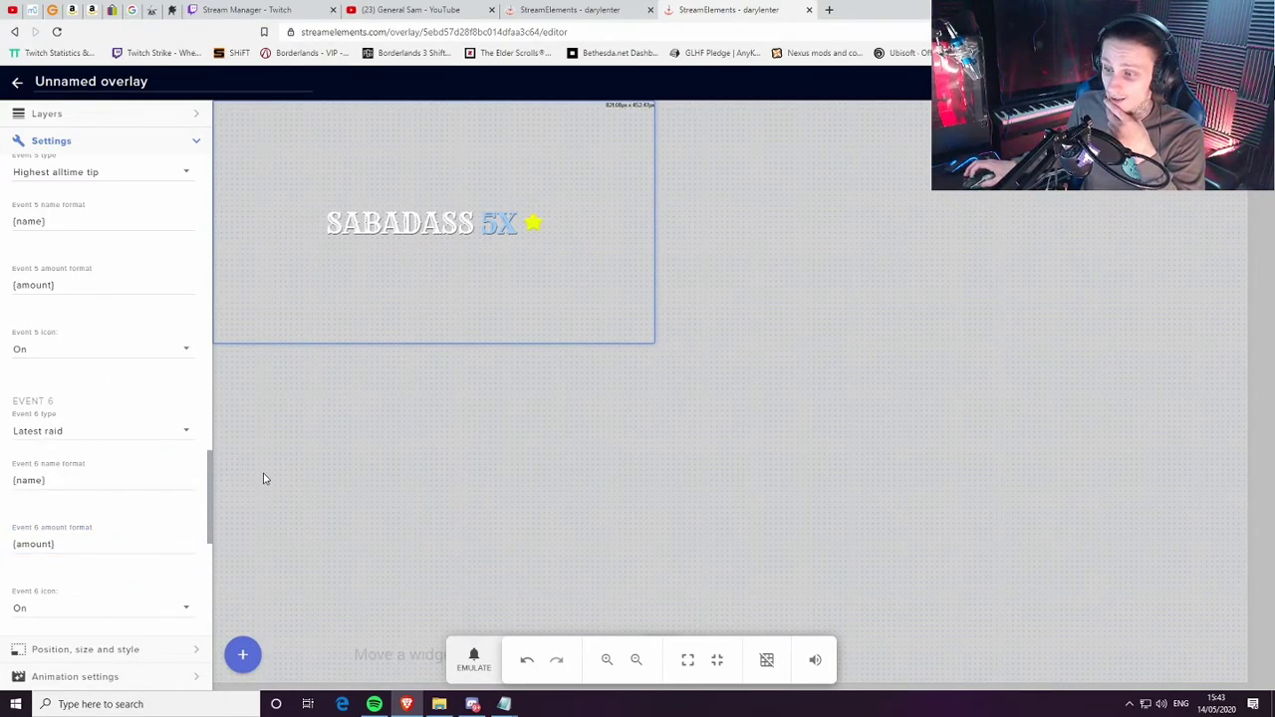
Look at the existing "New camera with display info" overlay for comparison, return to the unnamed overlay and deselect its widget
{"action": "scroll", "coordinate": [182, 407], "scroll_direction": "up", "scroll_amount": 2}
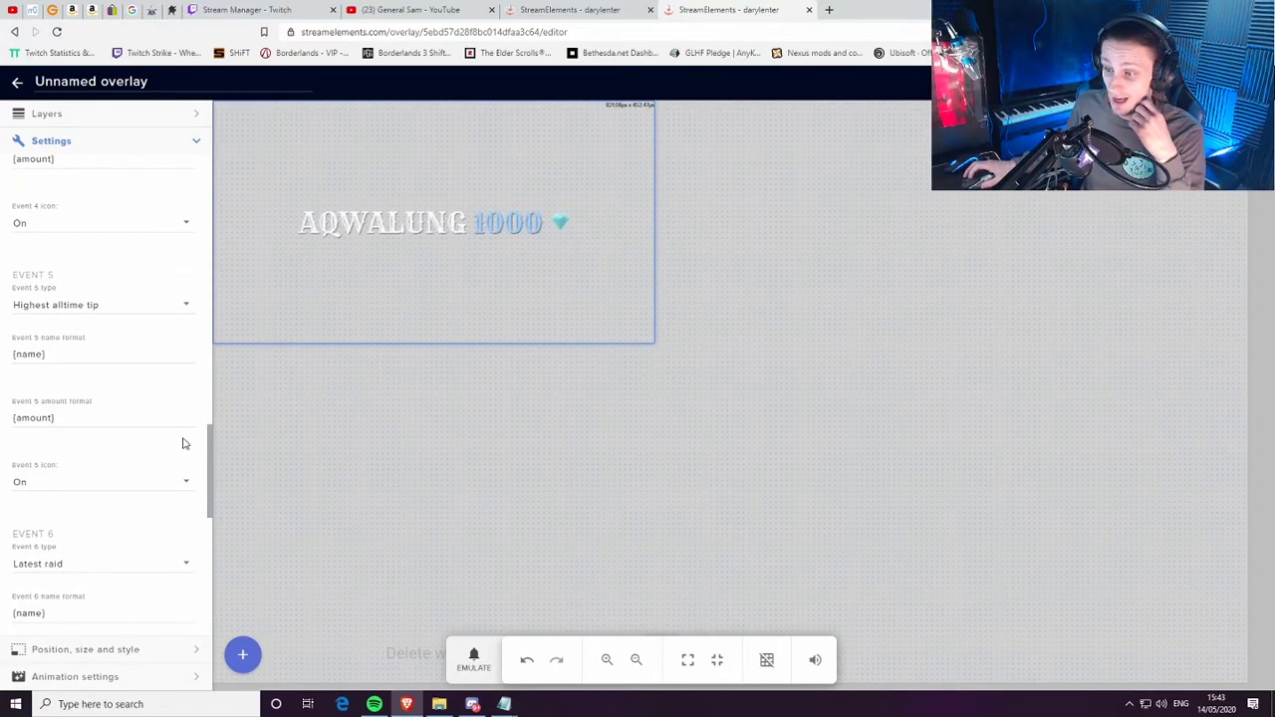
{"action": "scroll", "coordinate": [129, 430], "scroll_direction": "up", "scroll_amount": 1}
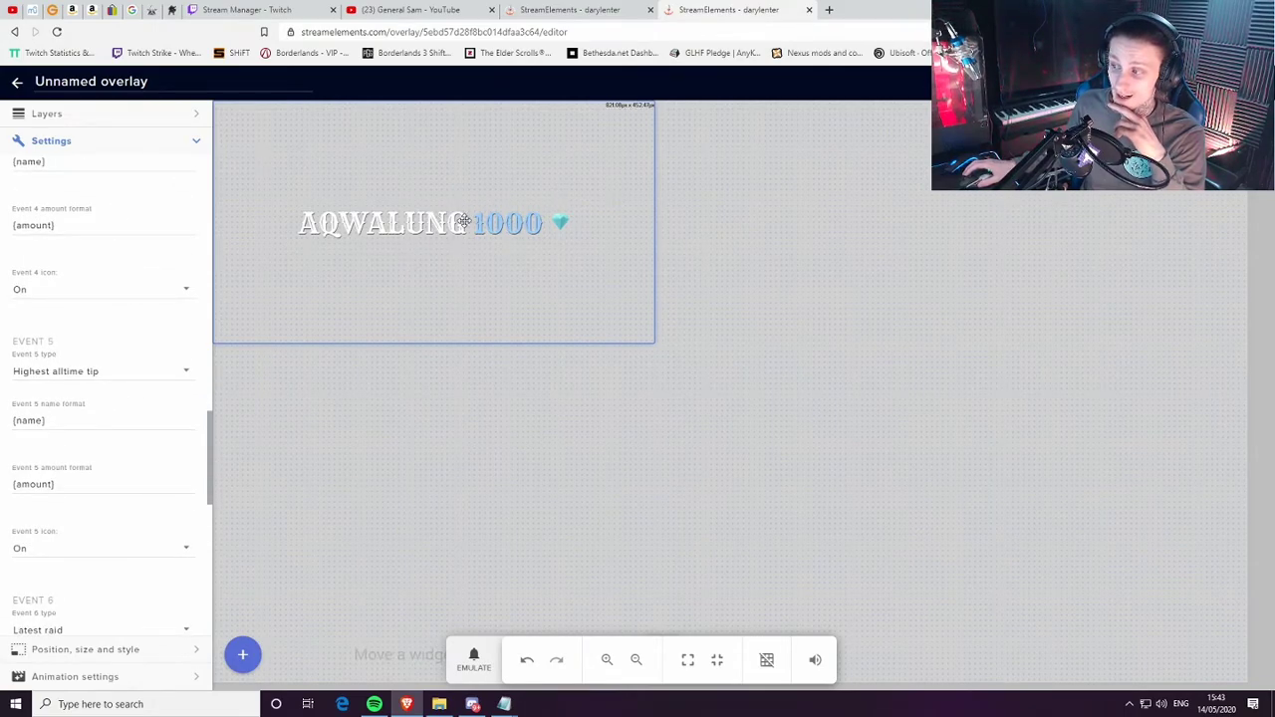
{"action": "left_click", "coordinate": [570, 10]}
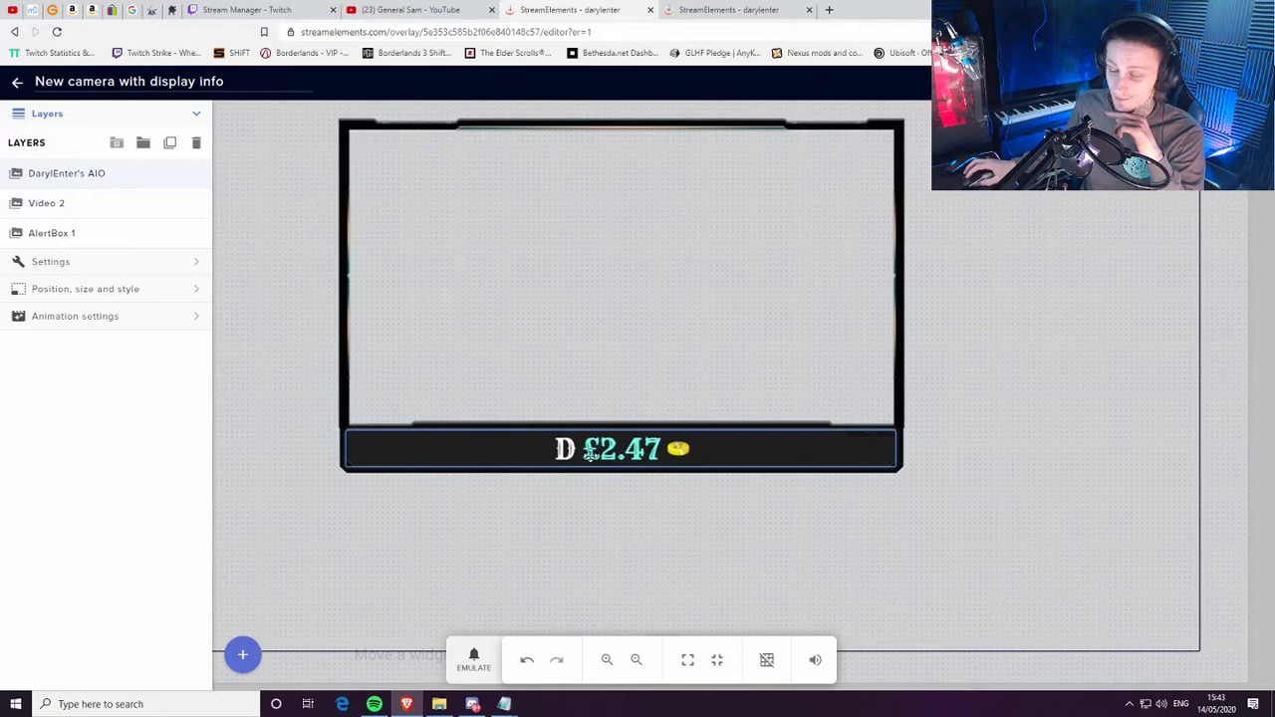
{"action": "left_click", "coordinate": [729, 10]}
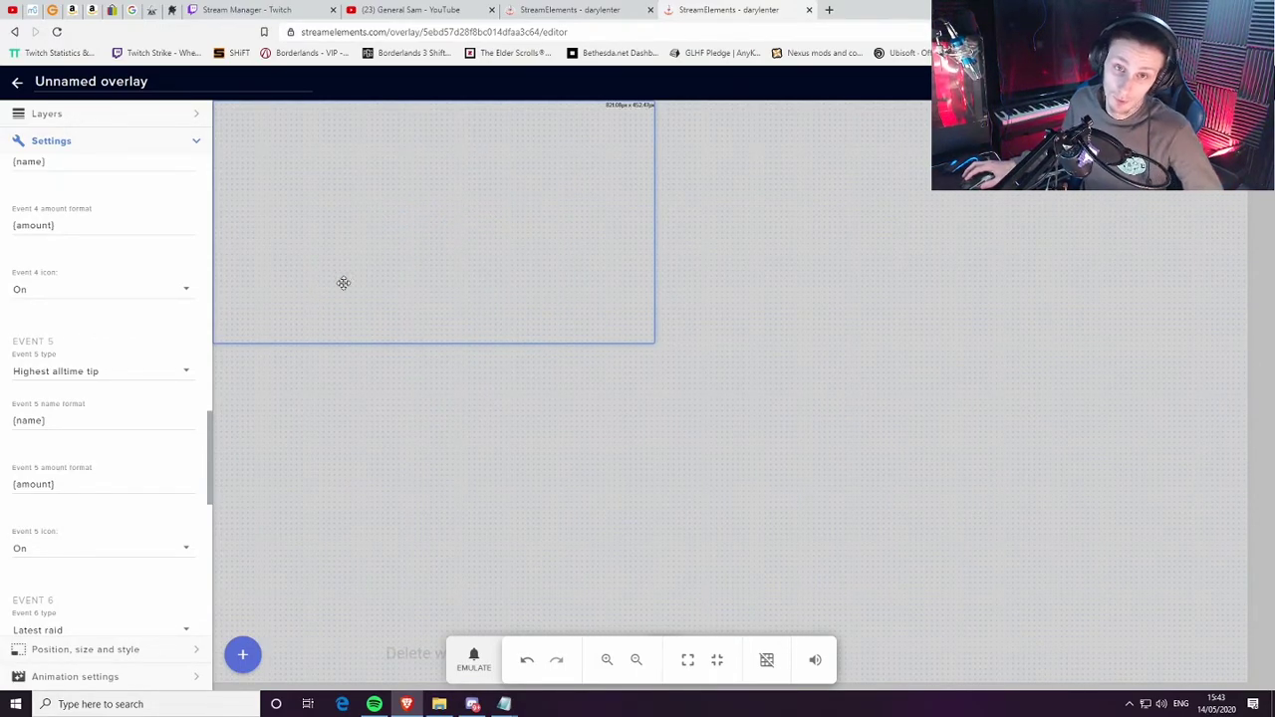
{"action": "left_click", "coordinate": [508, 458]}
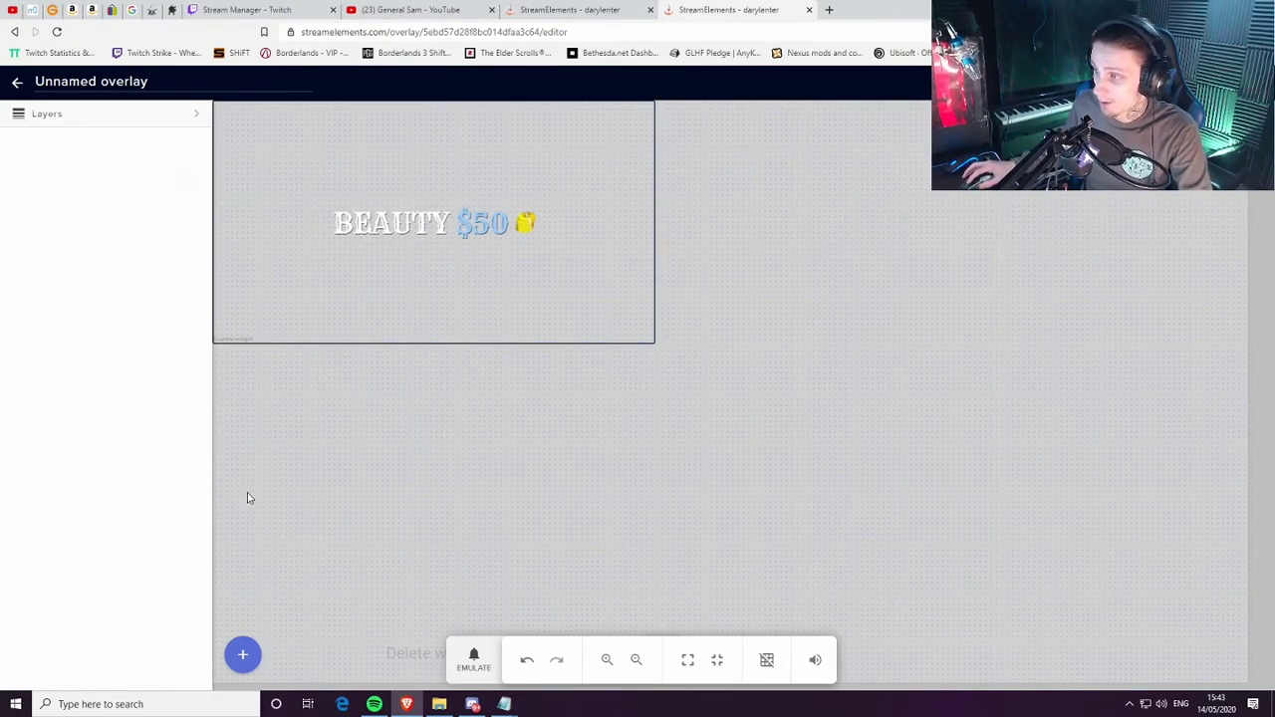
Select the custom widget and set its Animation In to bounceInDown in the animation options
{"action": "left_click", "coordinate": [426, 342]}
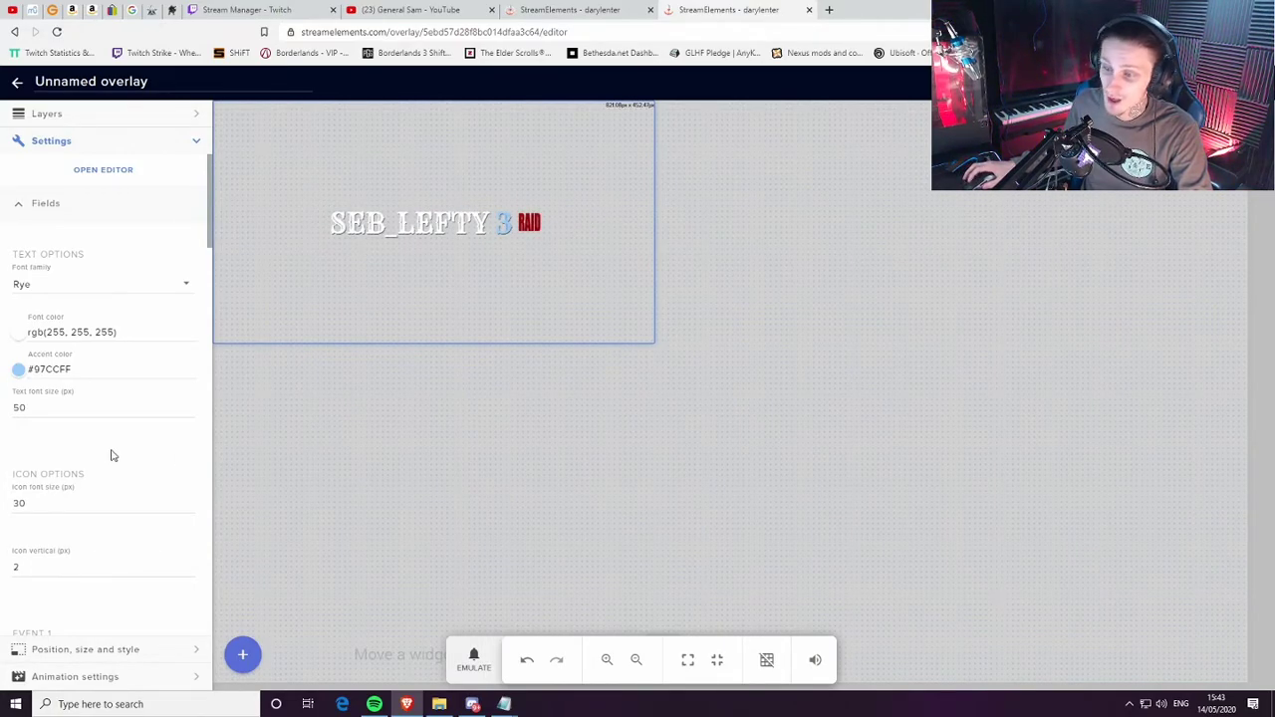
{"action": "scroll", "coordinate": [111, 457], "scroll_direction": "down", "scroll_amount": 10}
{"action": "scroll", "coordinate": [83, 388], "scroll_direction": "down", "scroll_amount": 2}
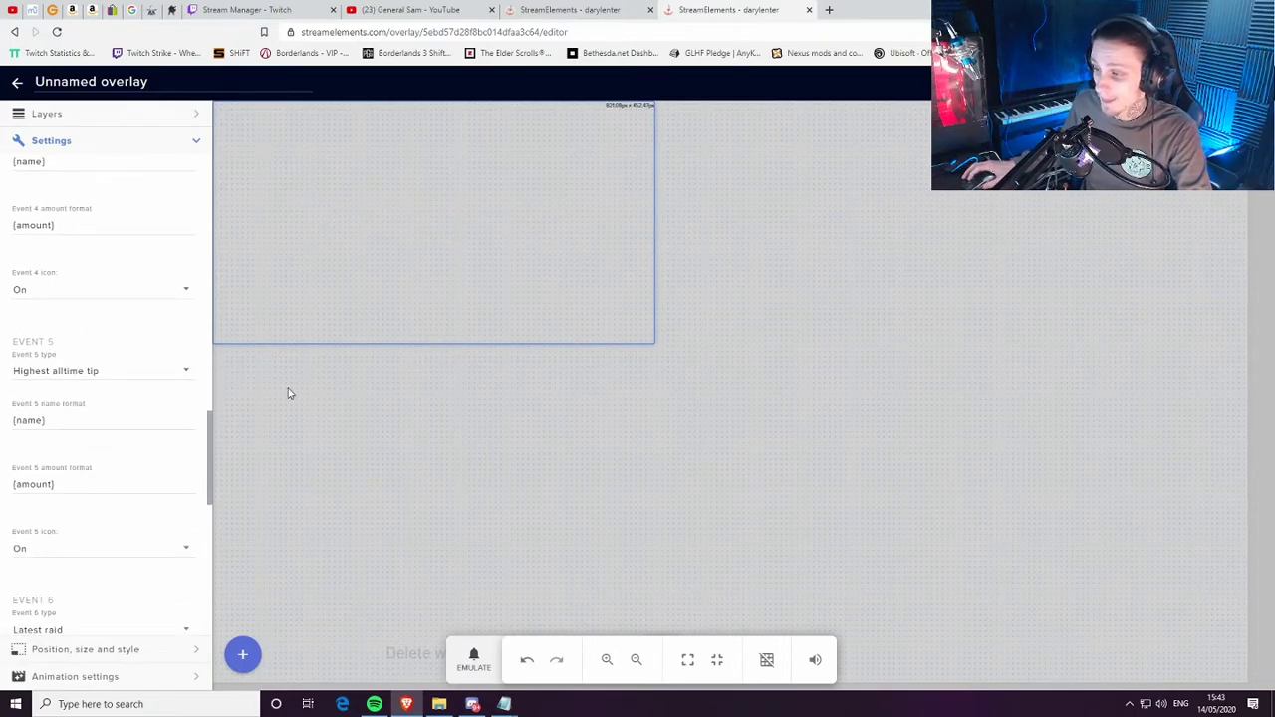
{"action": "scroll", "coordinate": [159, 429], "scroll_direction": "down", "scroll_amount": 12}
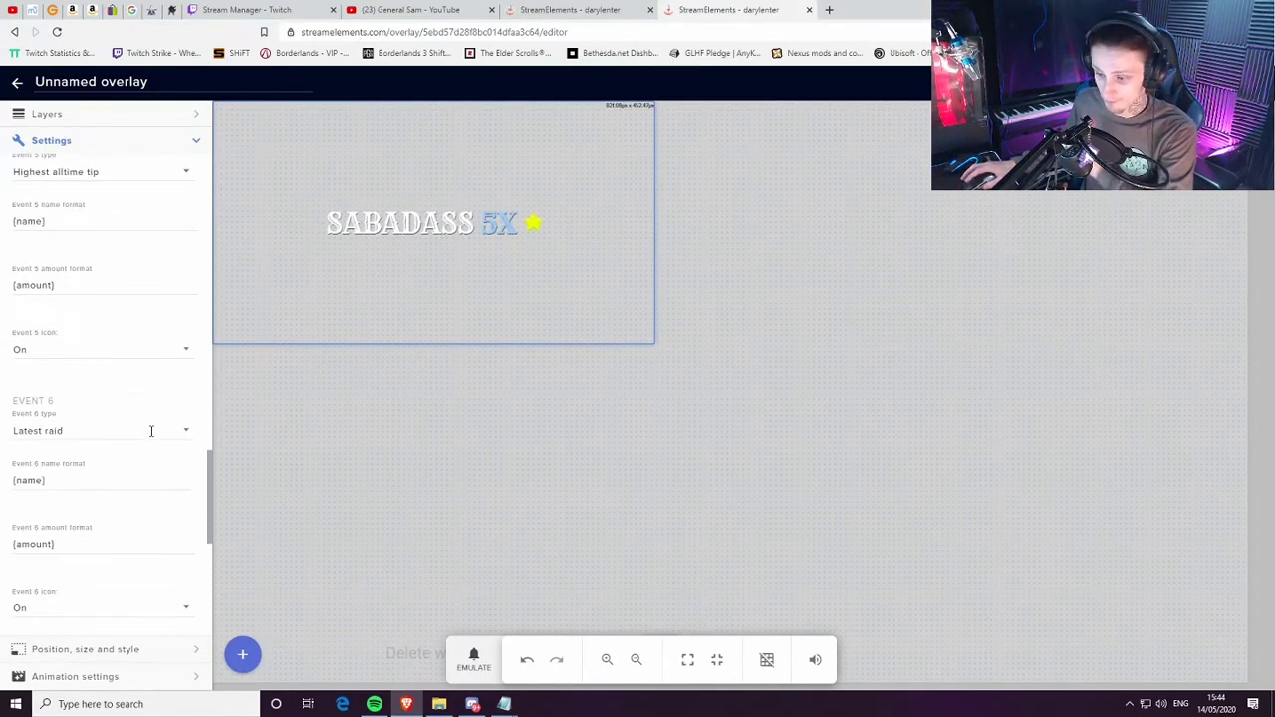
{"action": "scroll", "coordinate": [155, 448], "scroll_direction": "down", "scroll_amount": 1}
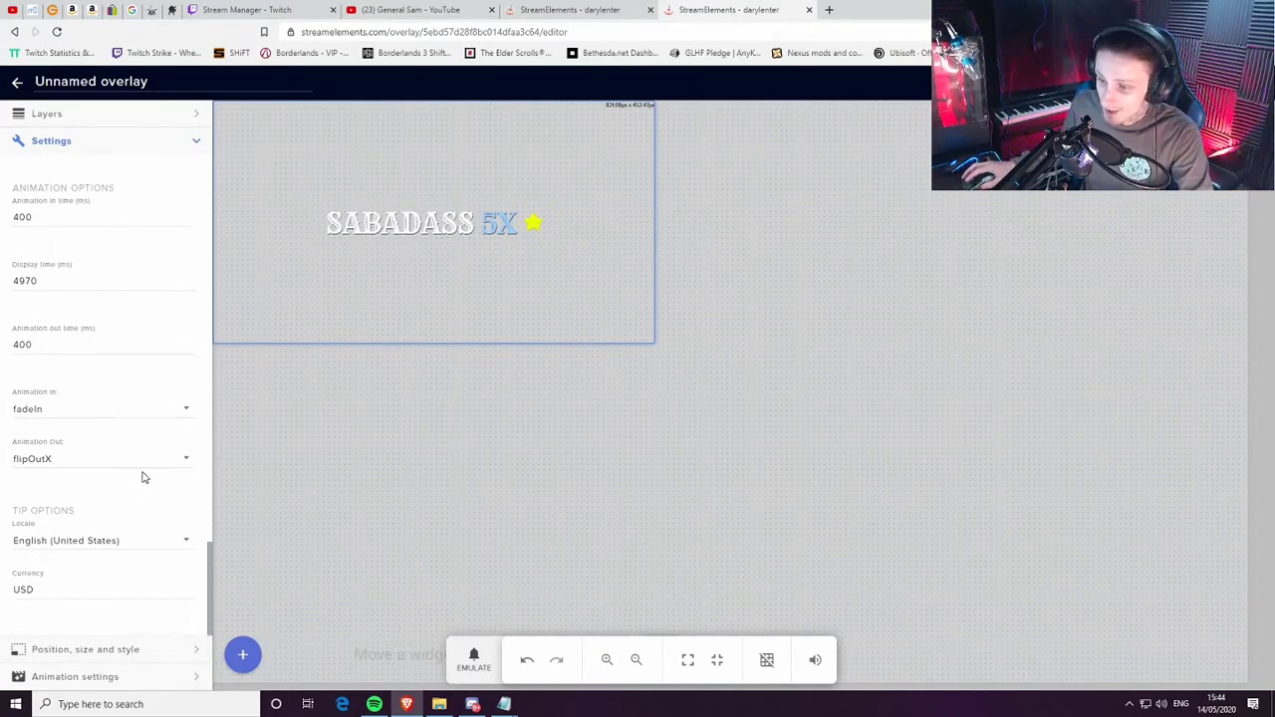
{"action": "left_click", "coordinate": [105, 411]}
{"action": "scroll", "coordinate": [89, 439], "scroll_direction": "up", "scroll_amount": 3}
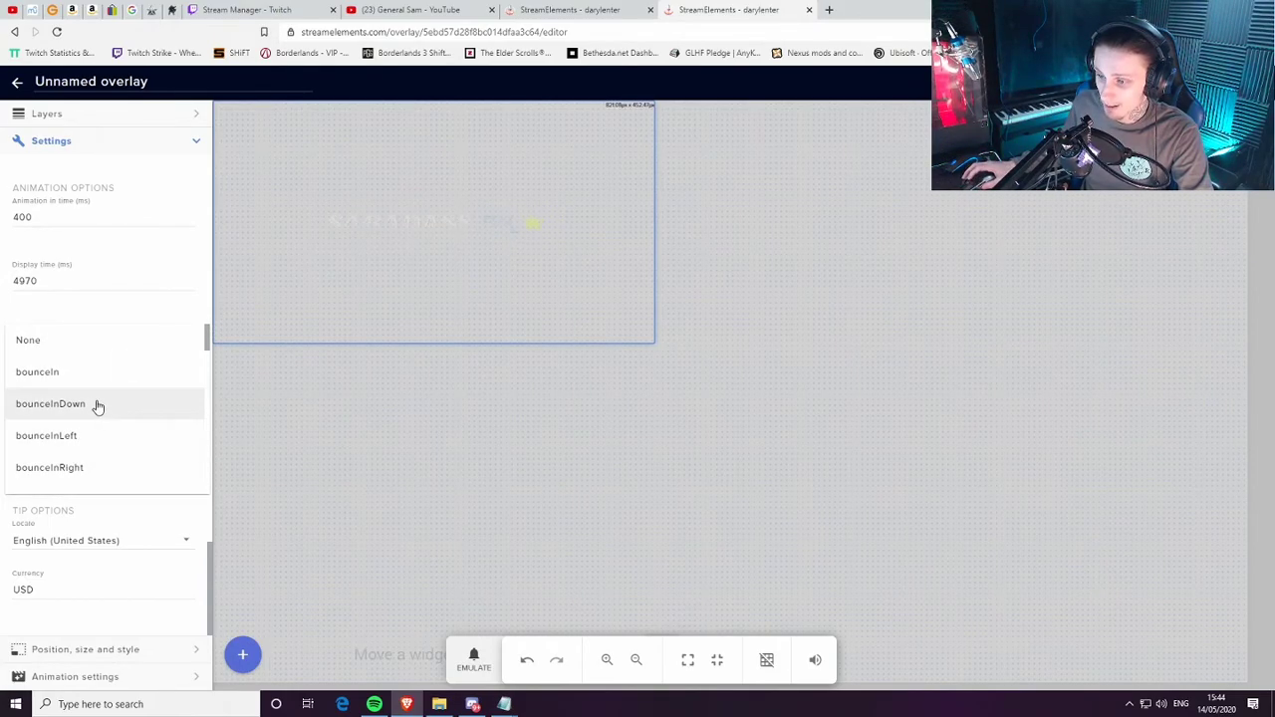
{"action": "left_click", "coordinate": [99, 404]}
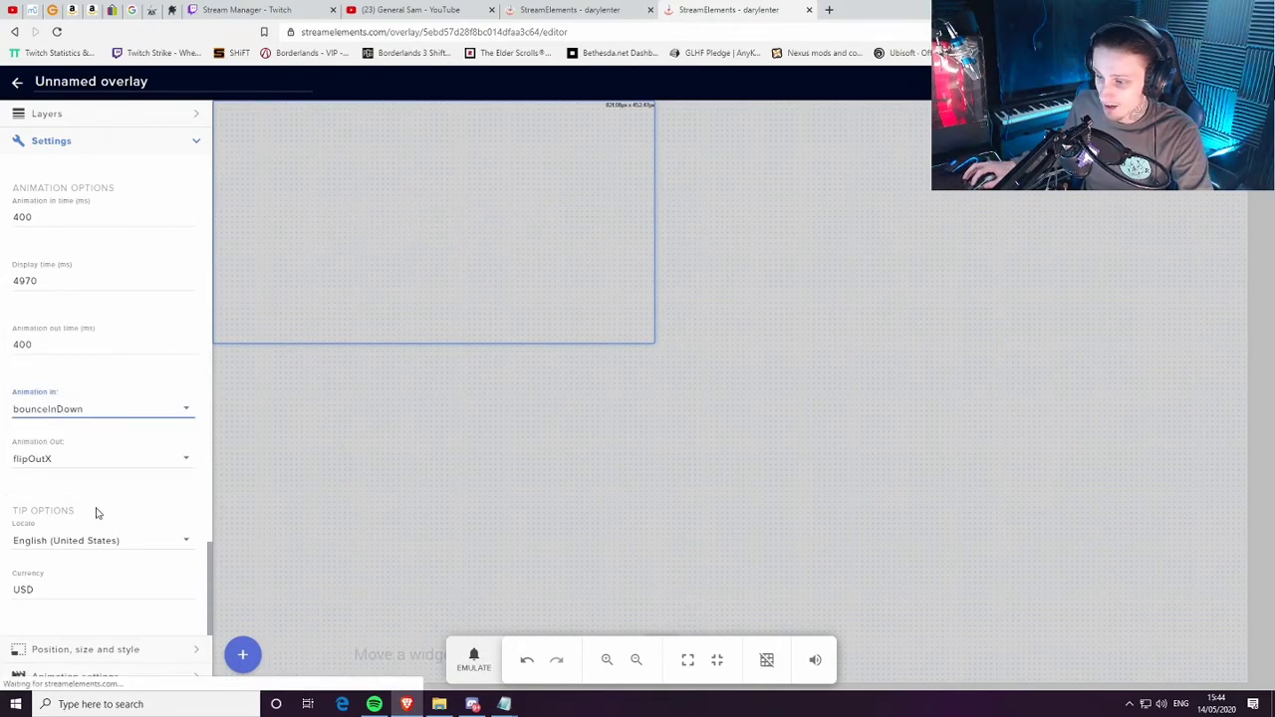
Set the widget's Animation Out to bounceOutDown
{"action": "left_click", "coordinate": [97, 453]}
{"action": "scroll", "coordinate": [113, 446], "scroll_direction": "up", "scroll_amount": 4}
{"action": "scroll", "coordinate": [115, 454], "scroll_direction": "up", "scroll_amount": 2}
{"action": "left_click", "coordinate": [94, 456]}
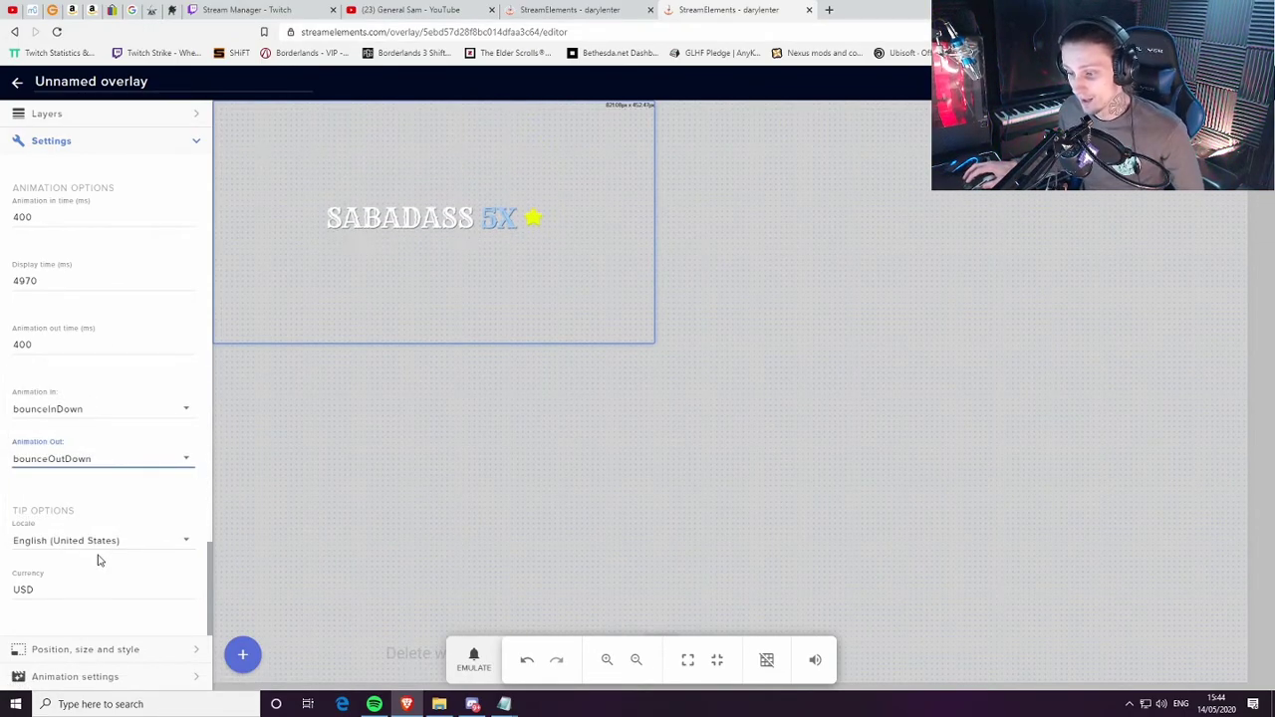
{"action": "left_click", "coordinate": [89, 498]}
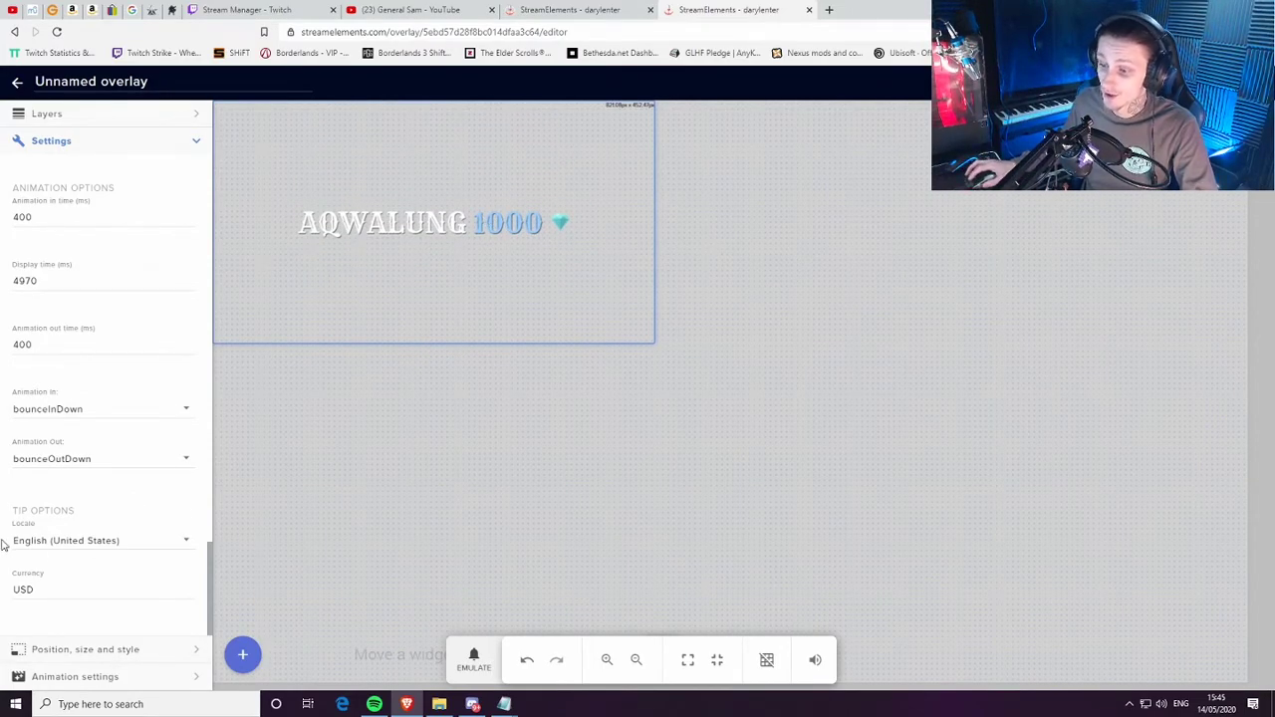
Set the currency in the tip options to GBP
{"action": "left_click_drag", "start_coordinate": [75, 590], "coordinate": [3, 588]}
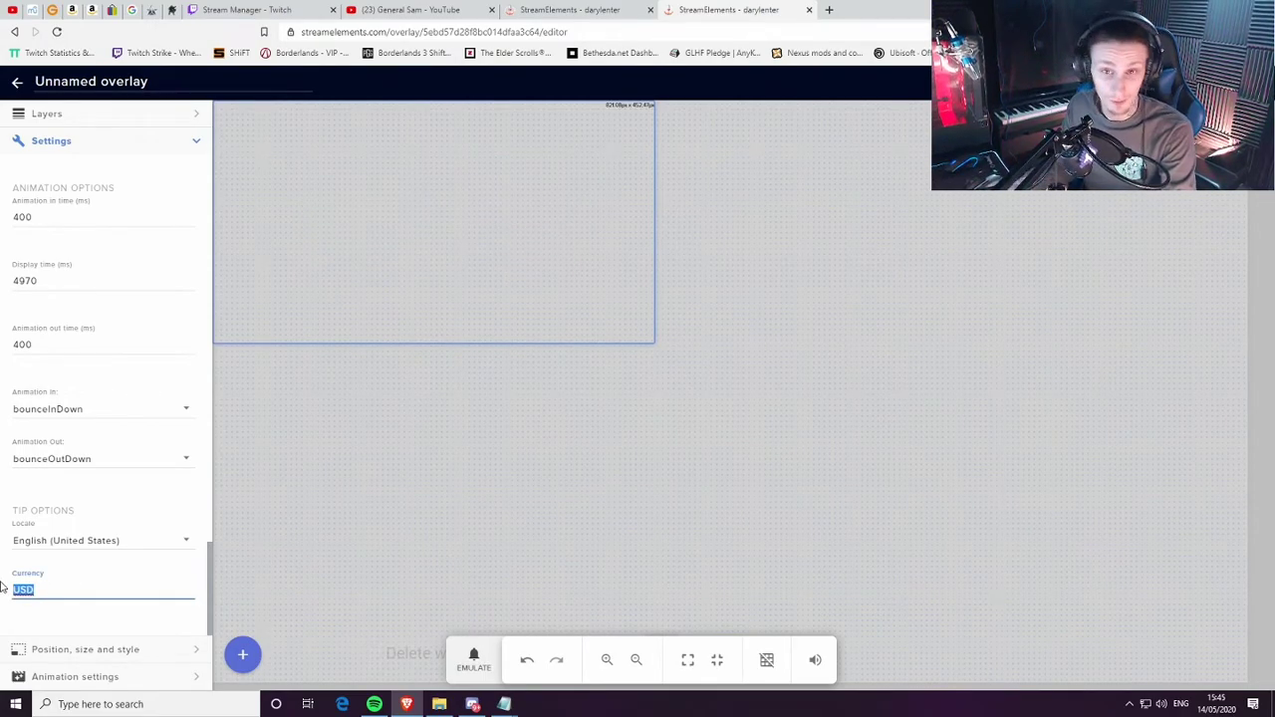
{"action": "type", "text": "GBP"}
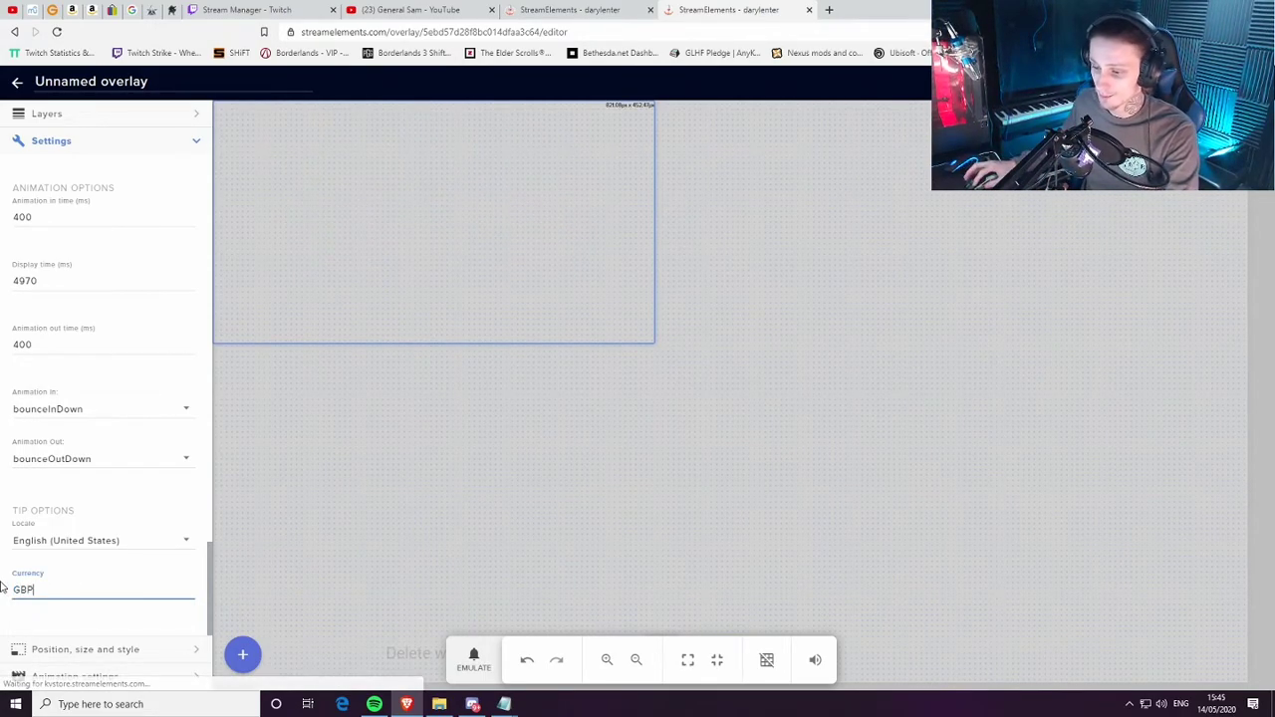
Change the tipCurrency default value in the custom widget's Fields code to "GBP" and save the code
{"action": "scroll", "coordinate": [113, 524], "scroll_direction": "up", "scroll_amount": 10}
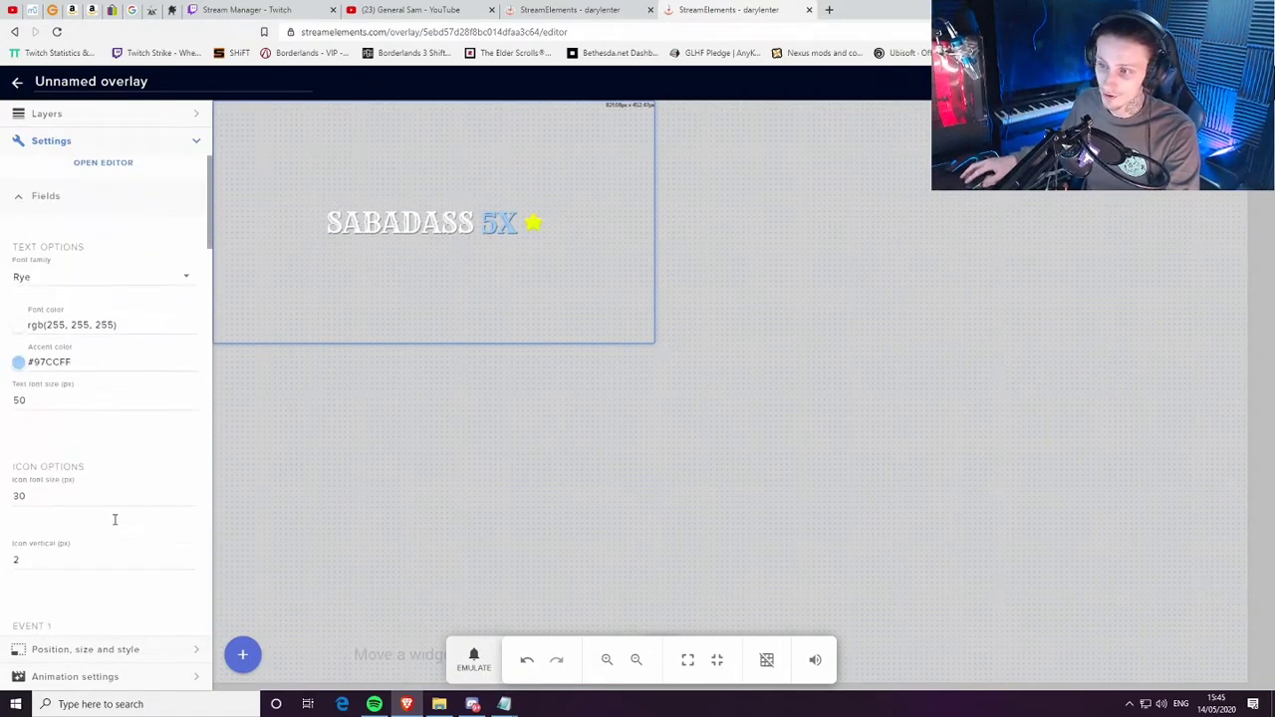
{"action": "left_click", "coordinate": [108, 171]}
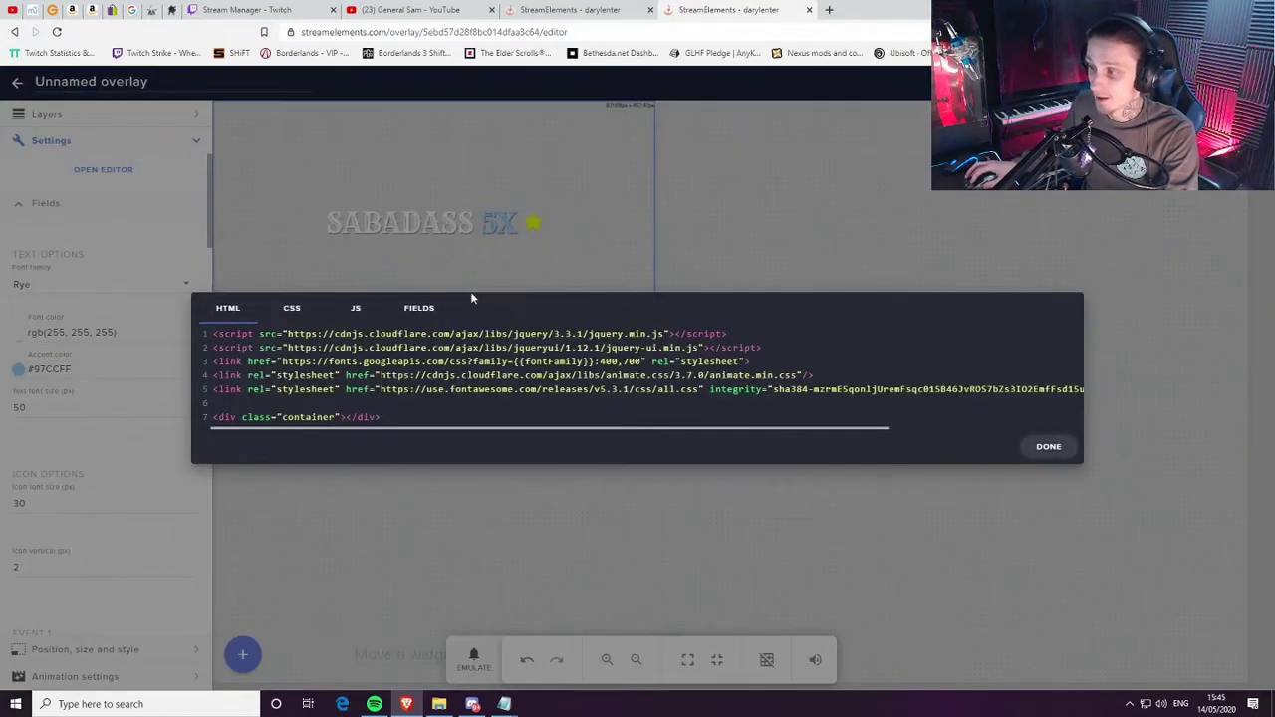
{"action": "left_click", "coordinate": [441, 304]}
{"action": "scroll", "coordinate": [586, 393], "scroll_direction": "down", "scroll_amount": 10}
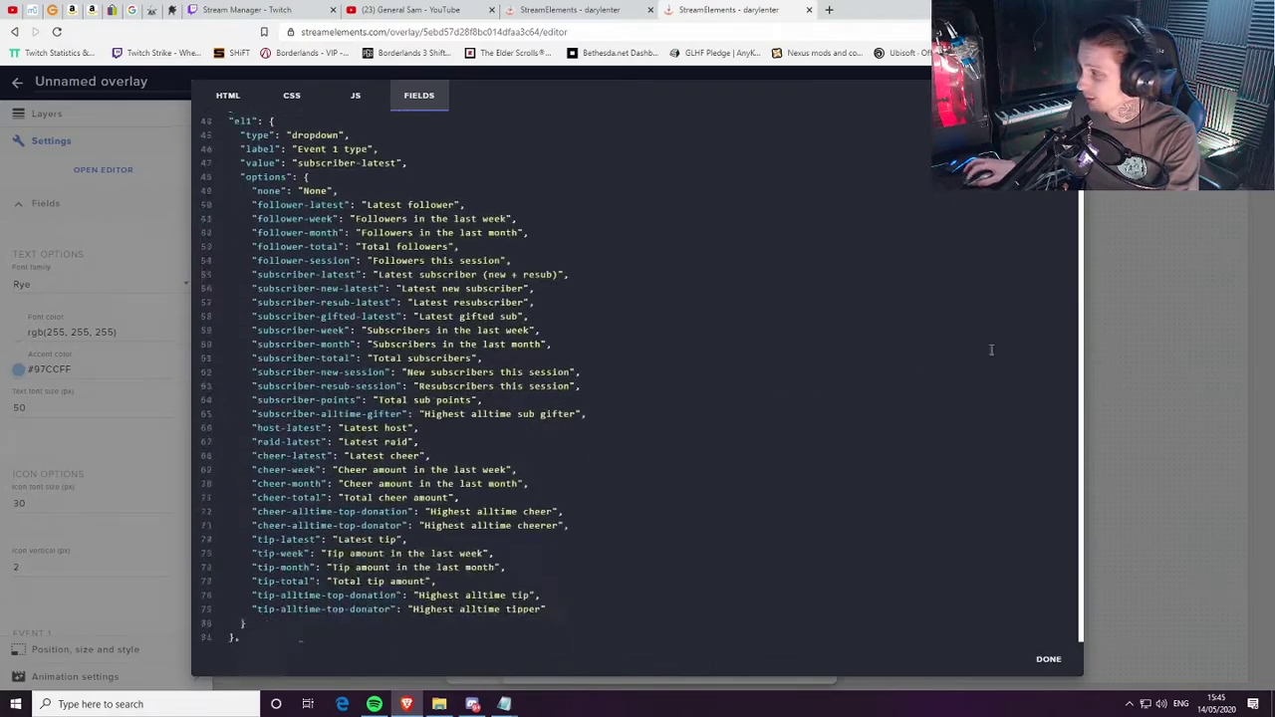
{"action": "left_click_drag", "start_coordinate": [1082, 257], "coordinate": [1076, 654]}
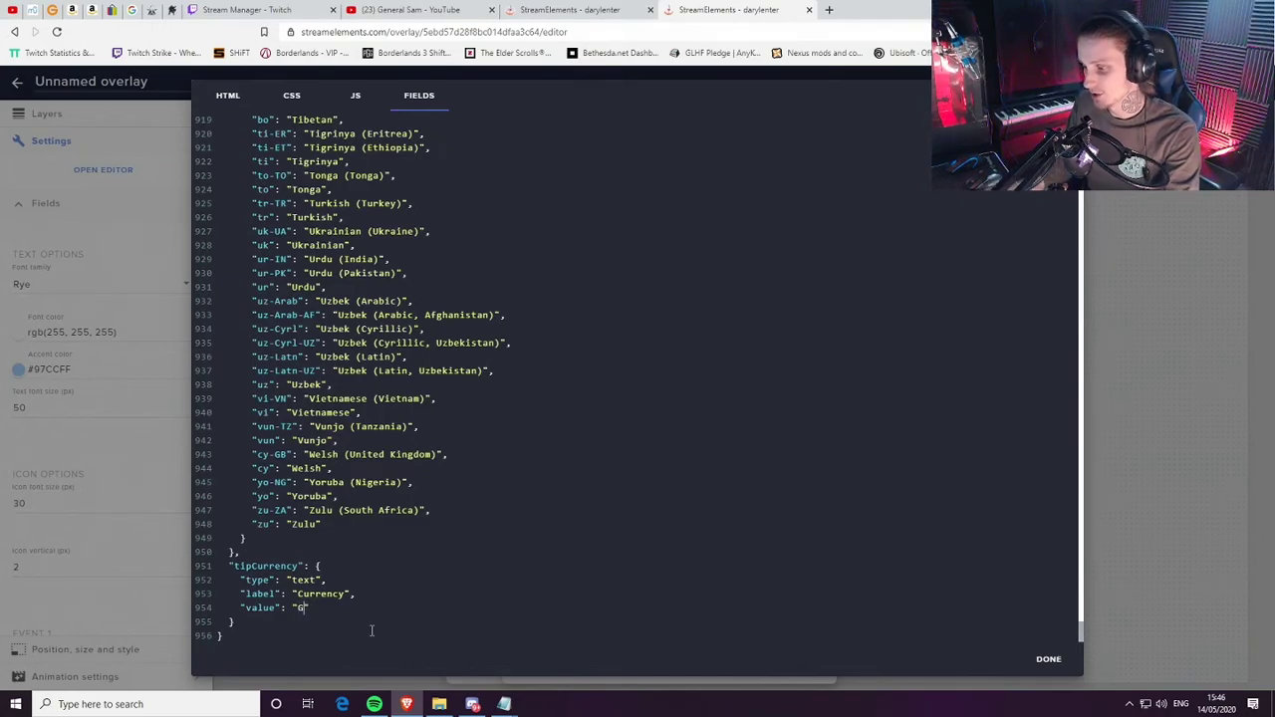
{"action": "left_click", "coordinate": [1055, 659]}
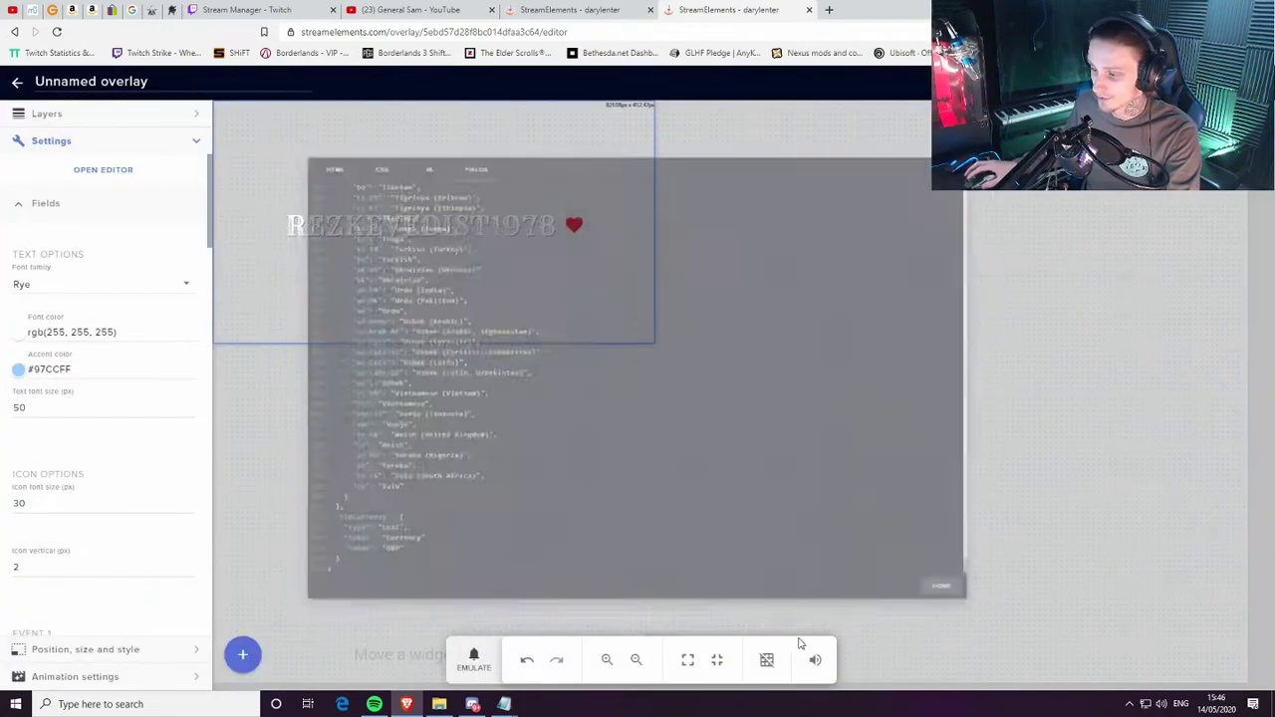
Review the custom widget's settings from text options to tip options and look over its Fields code
{"action": "scroll", "coordinate": [74, 575], "scroll_direction": "down", "scroll_amount": 15}
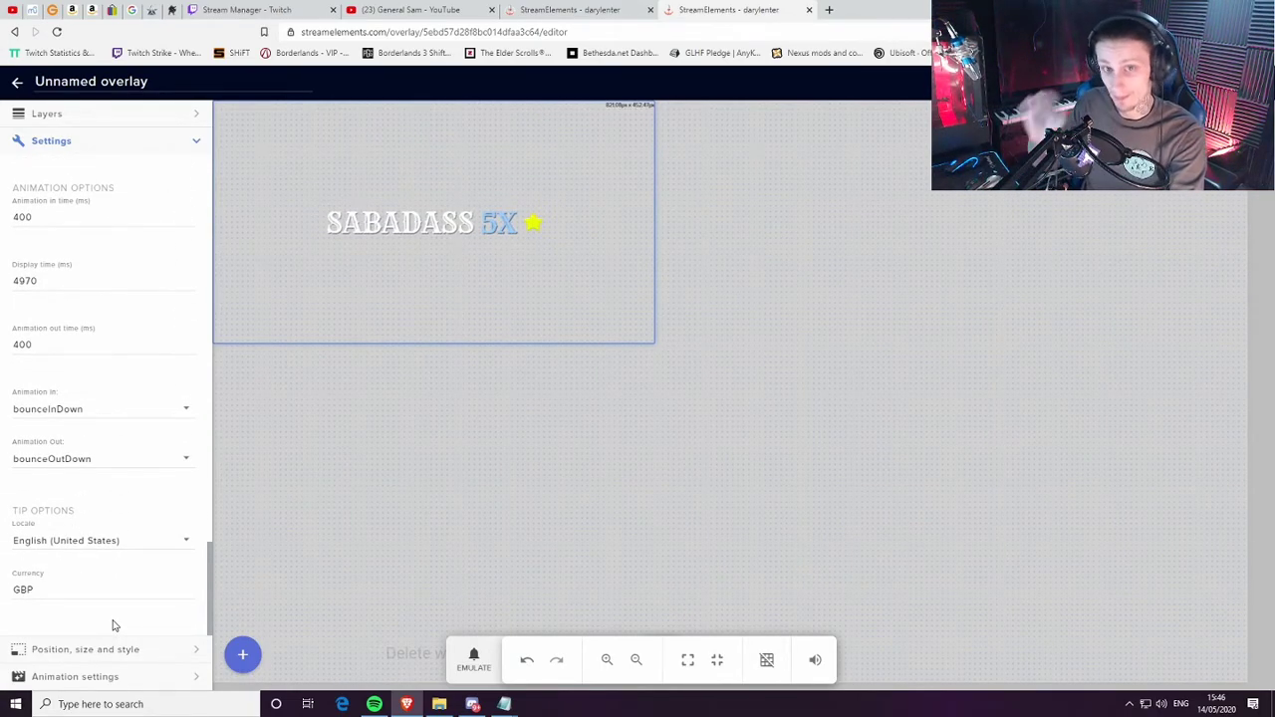
{"action": "scroll", "coordinate": [150, 488], "scroll_direction": "up", "scroll_amount": 15}
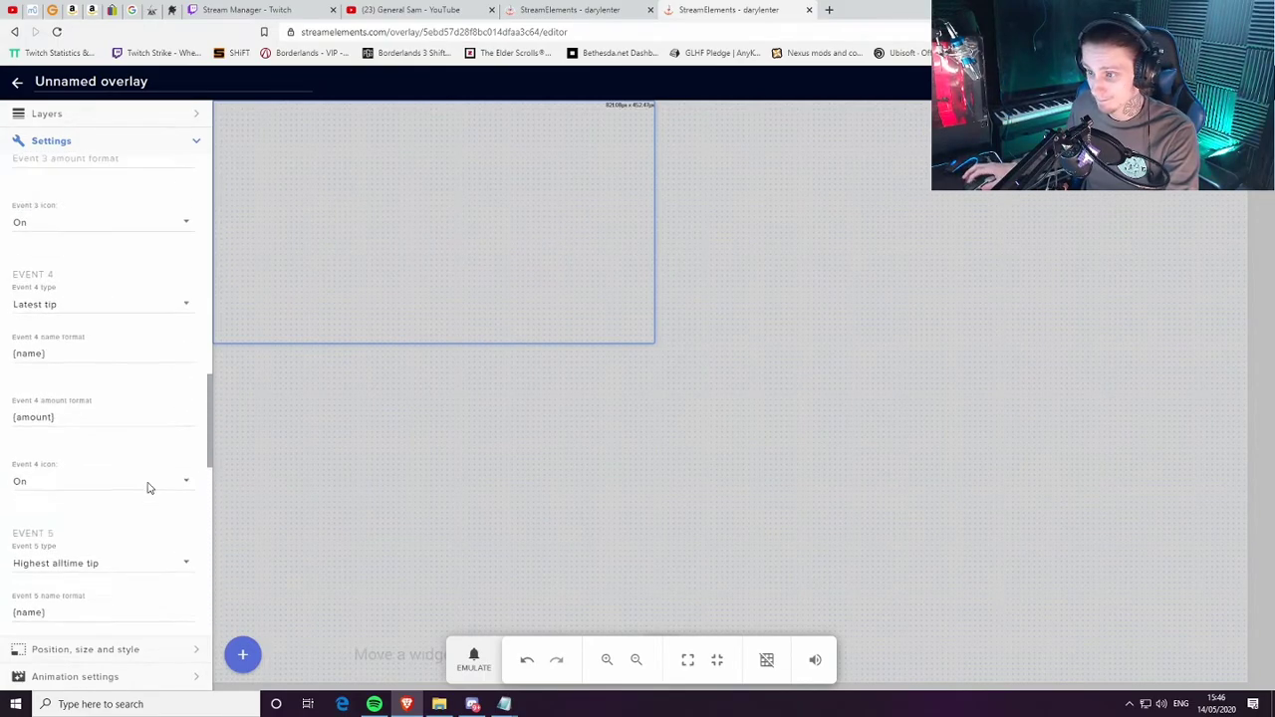
{"action": "scroll", "coordinate": [150, 493], "scroll_direction": "up", "scroll_amount": 1}
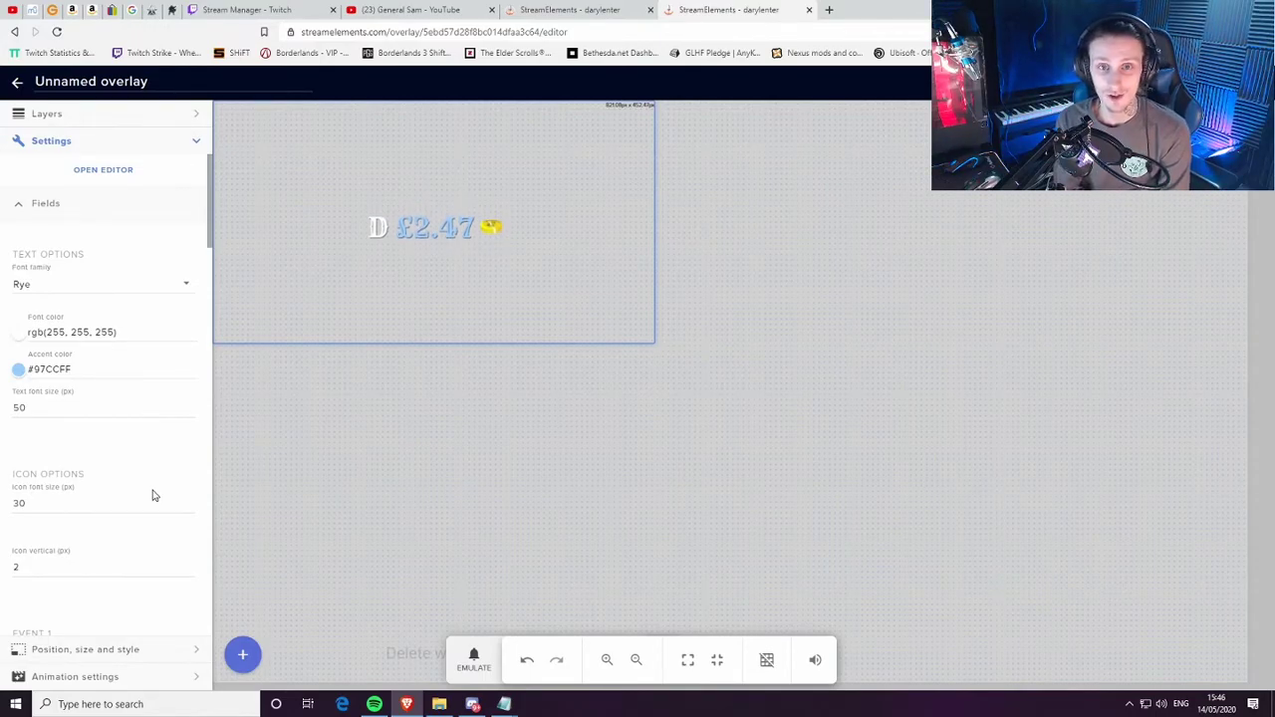
{"action": "scroll", "coordinate": [150, 509], "scroll_direction": "down", "scroll_amount": 10}
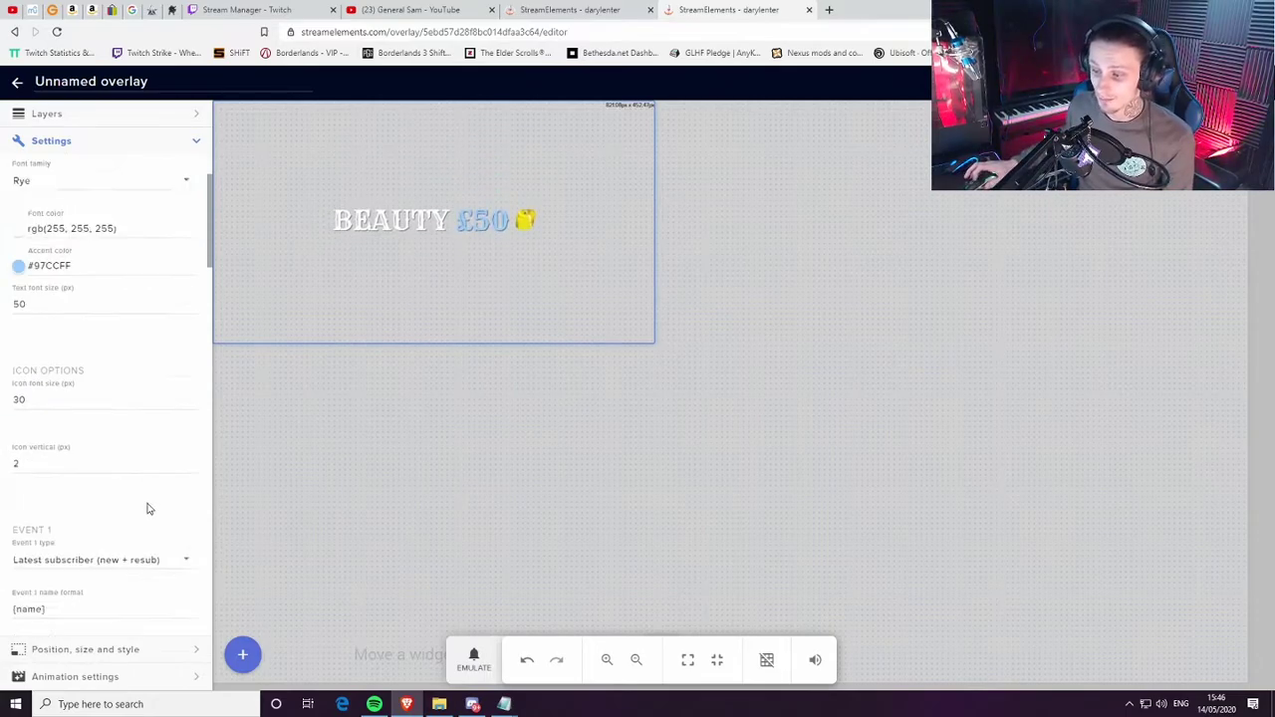
{"action": "scroll", "coordinate": [145, 549], "scroll_direction": "down", "scroll_amount": 5}
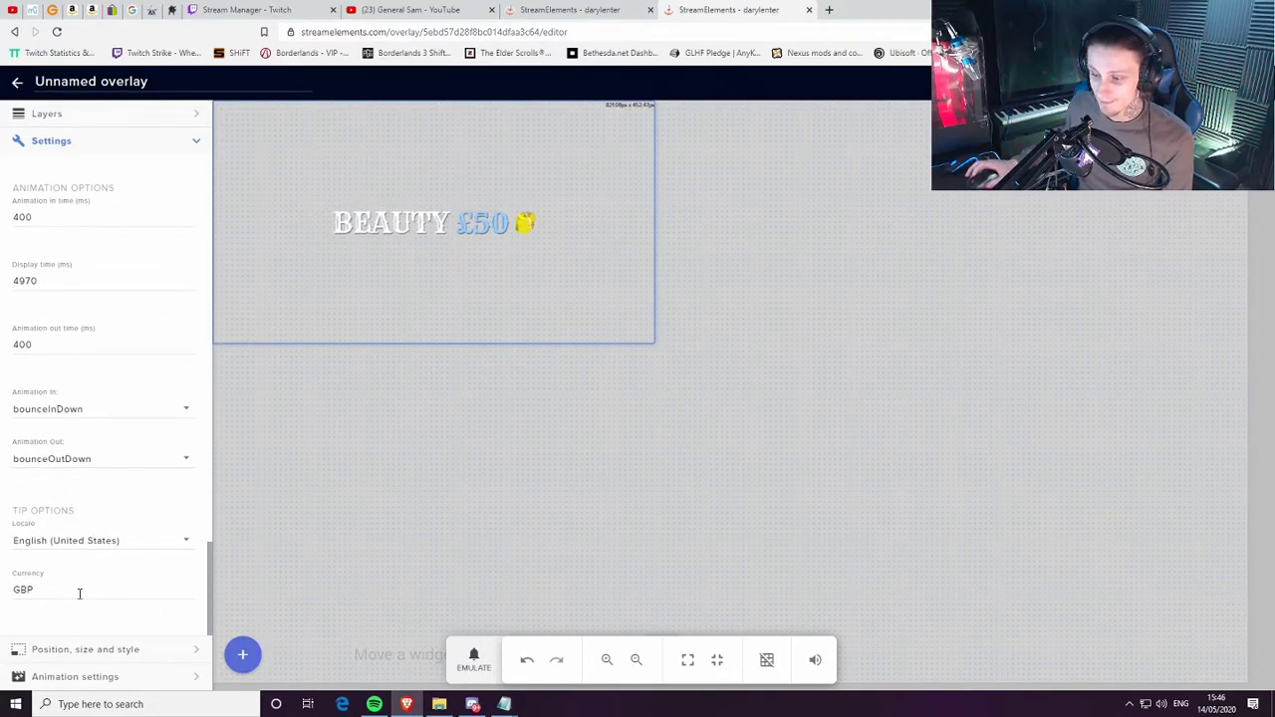
{"action": "scroll", "coordinate": [68, 402], "scroll_direction": "up", "scroll_amount": 15}
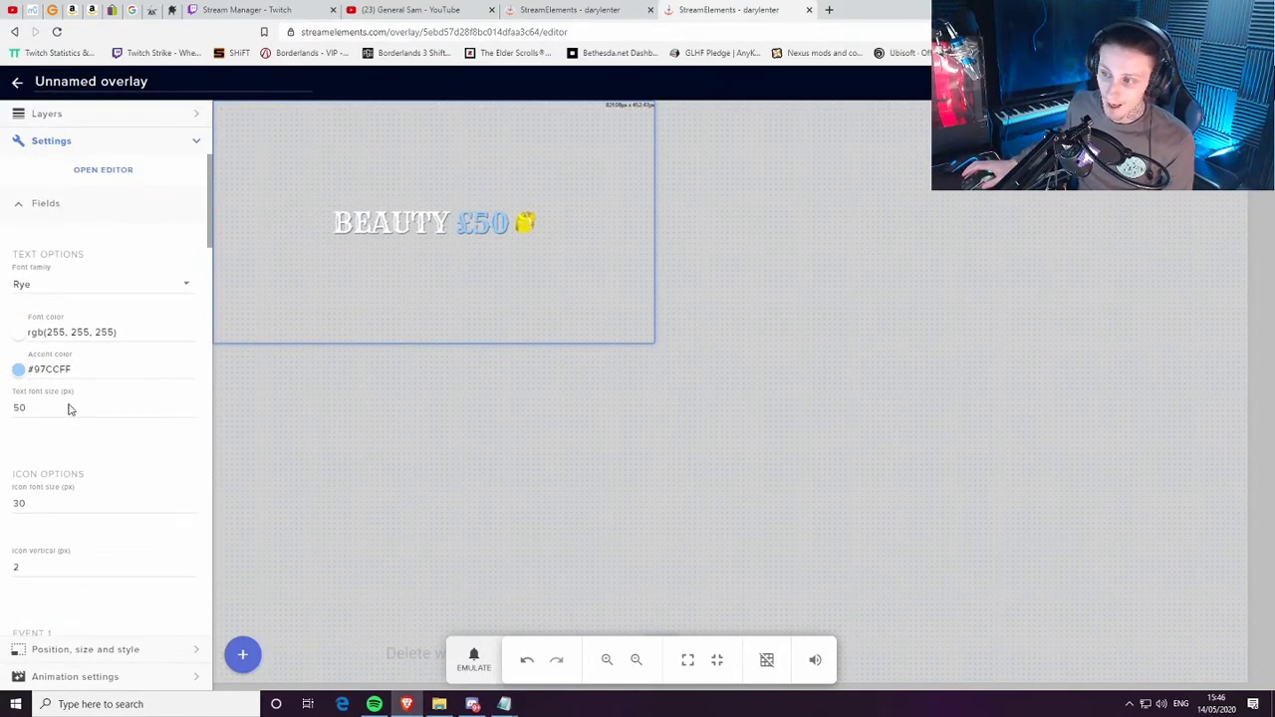
{"action": "left_click", "coordinate": [102, 169]}
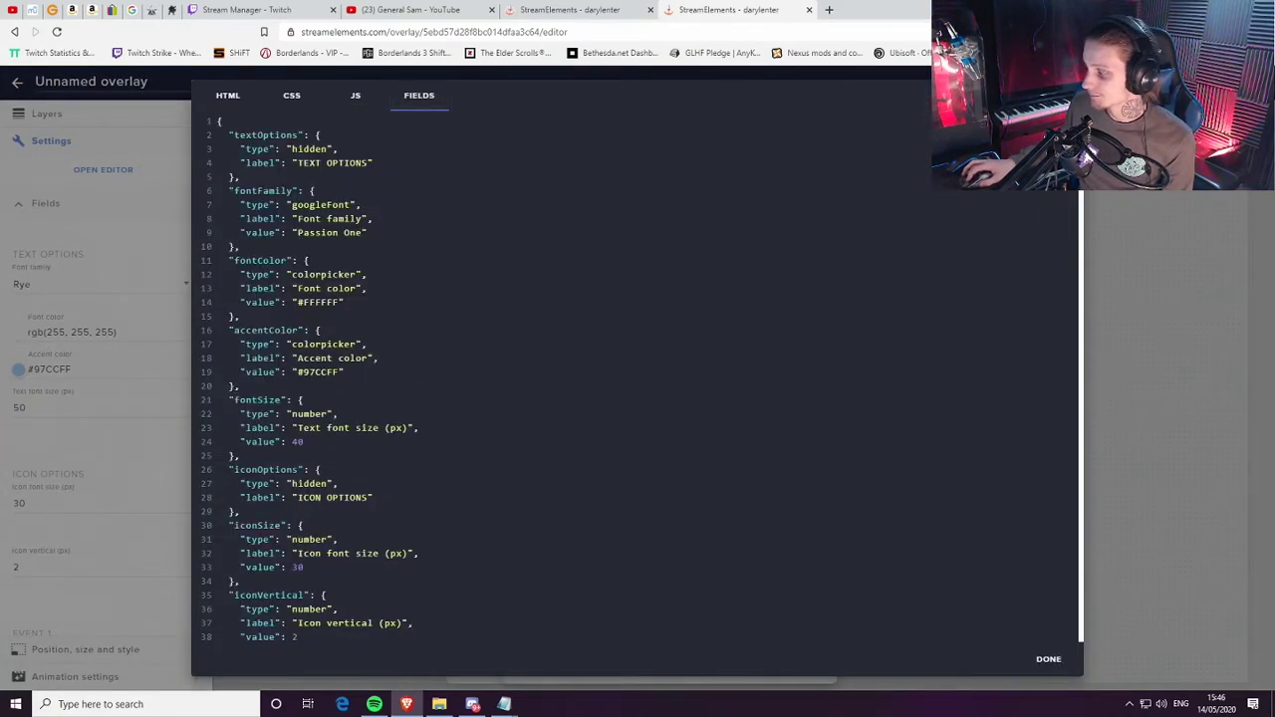
{"action": "left_click", "coordinate": [1052, 663]}
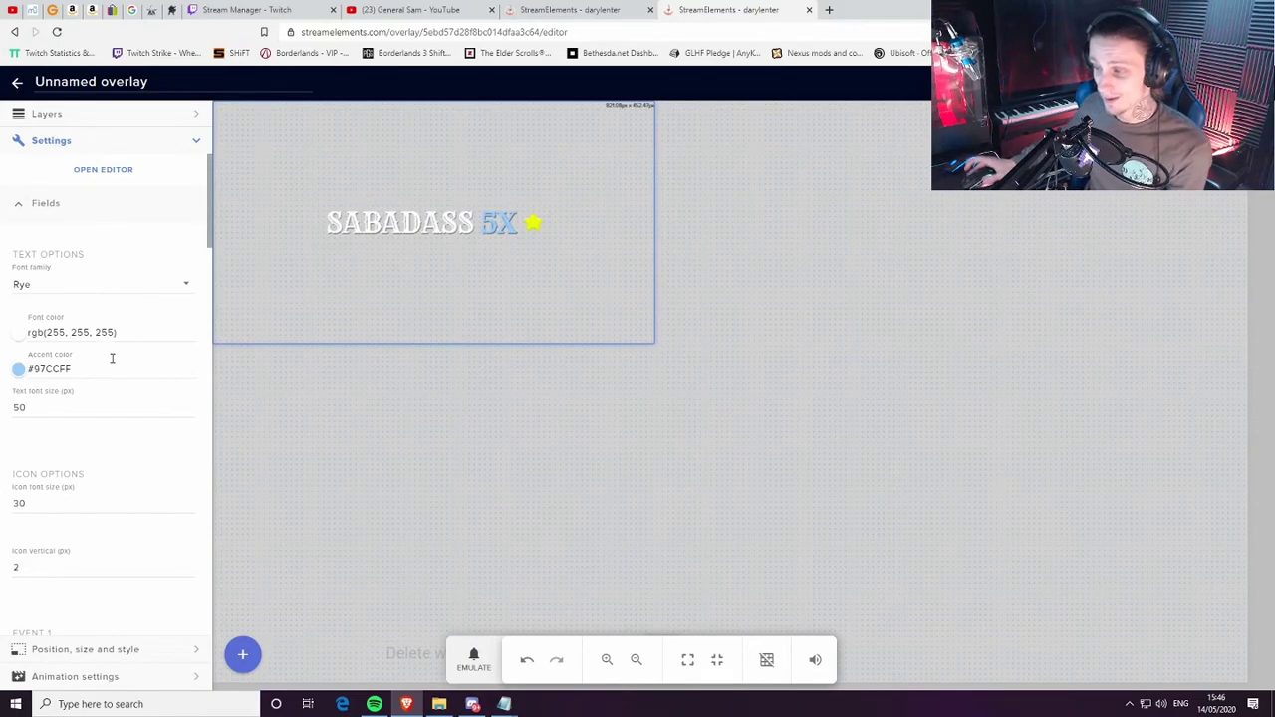
{"action": "left_click", "coordinate": [588, 456]}
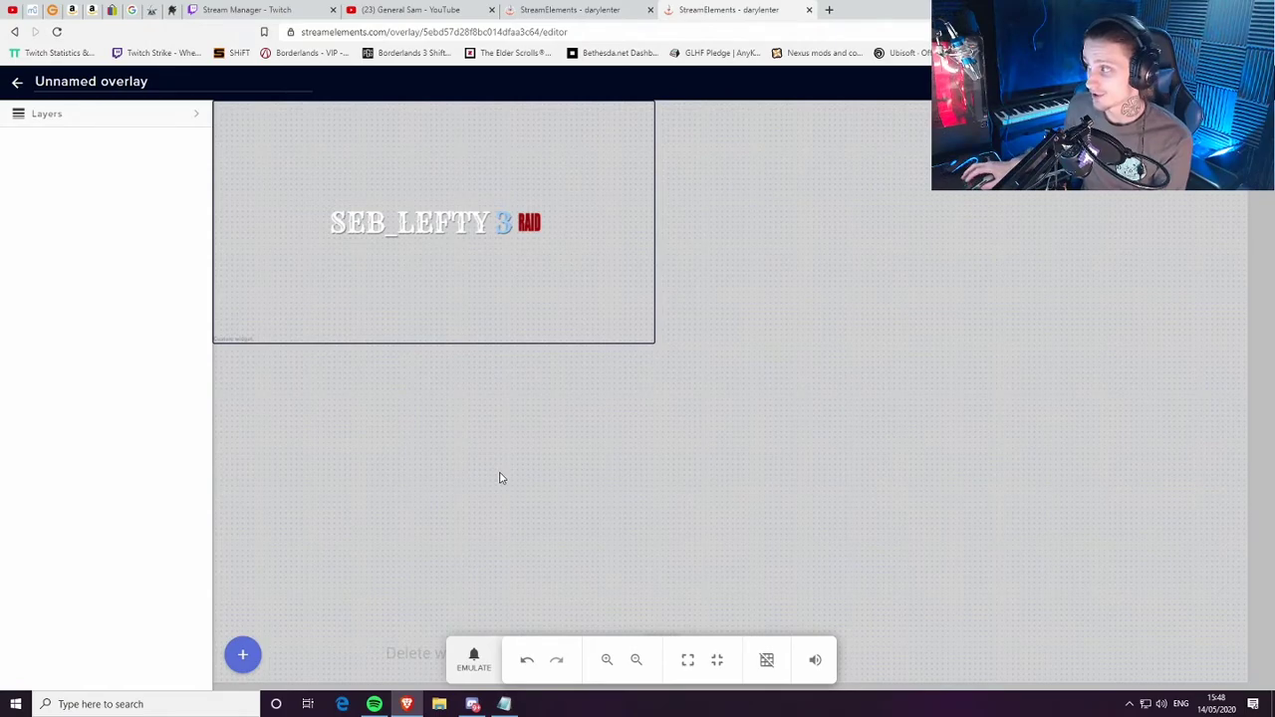
{"action": "left_click", "coordinate": [245, 658]}
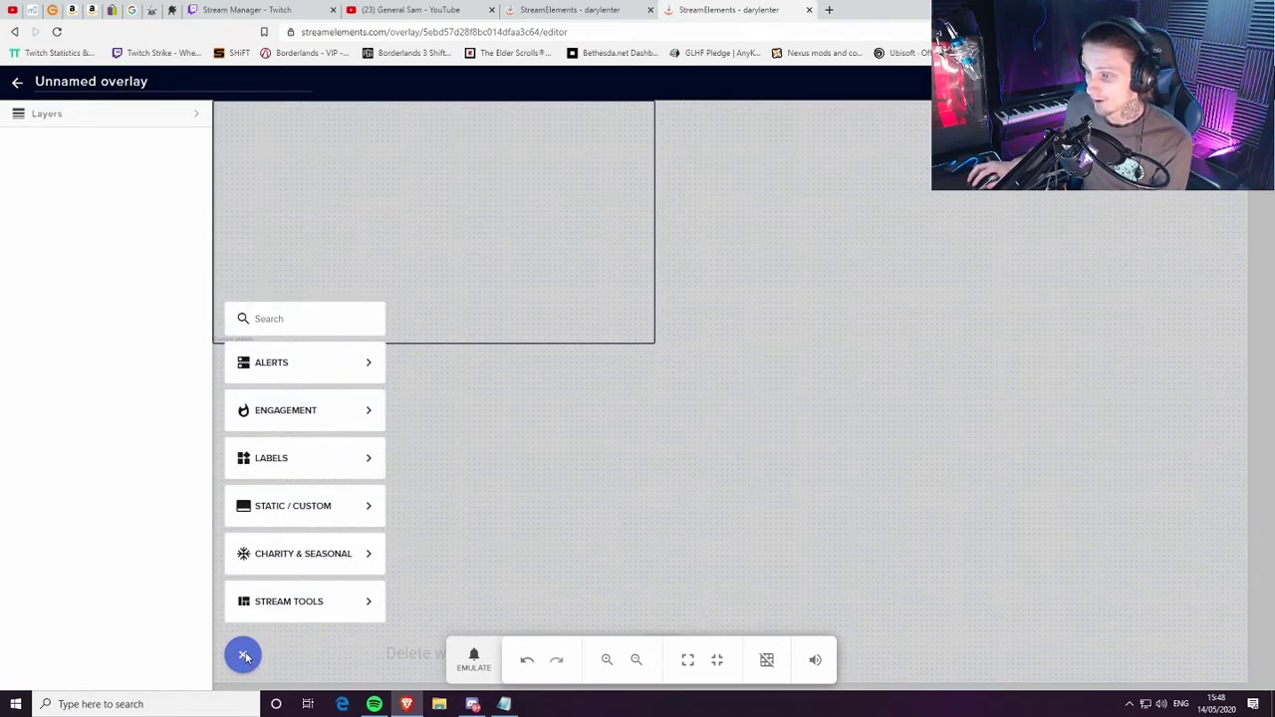
{"action": "left_click", "coordinate": [667, 452]}
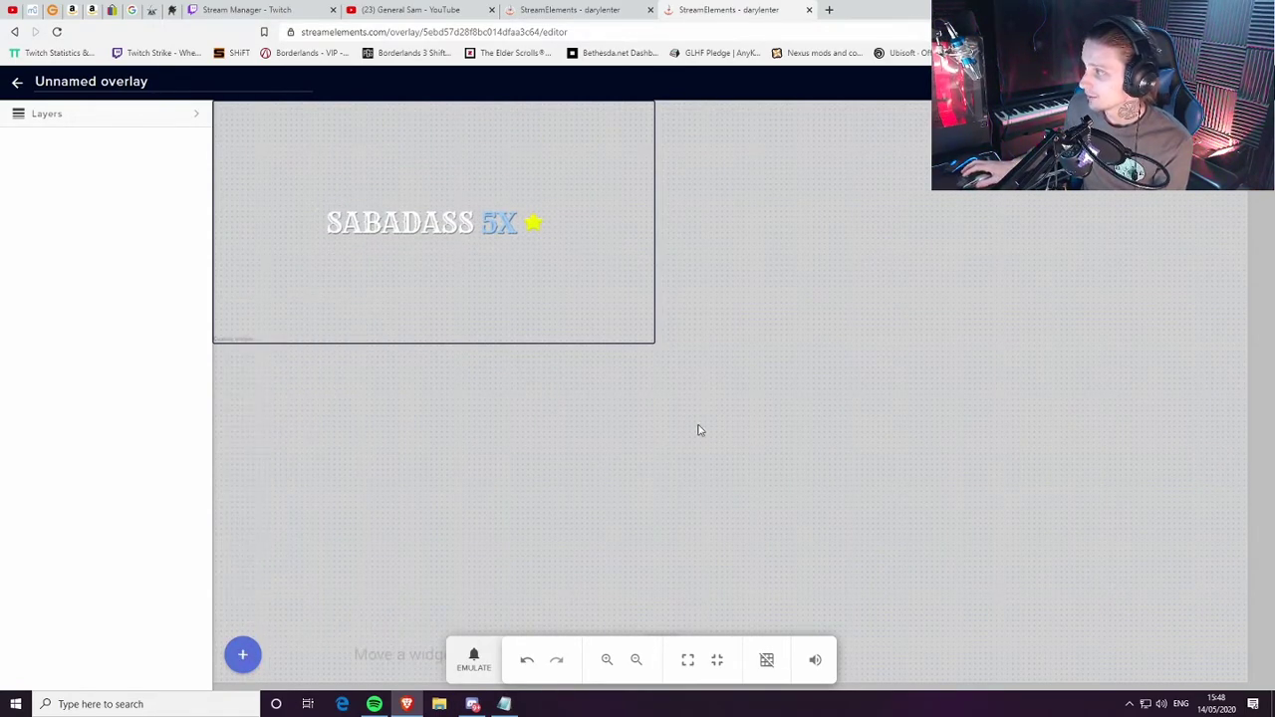
{"action": "left_click", "coordinate": [193, 119]}
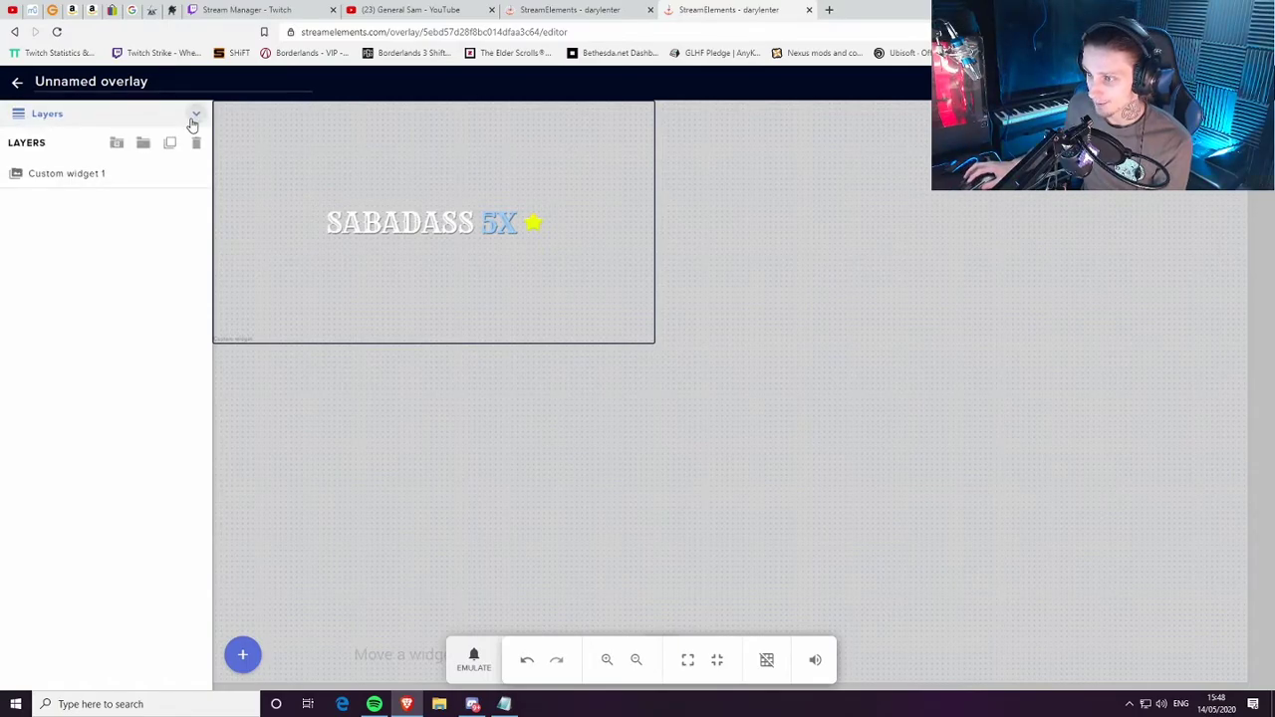
Add a static image widget to the overlay and place it in the empty area beside the custom widget
{"action": "left_click", "coordinate": [252, 656]}
{"action": "mouse_move", "coordinate": [339, 468]}
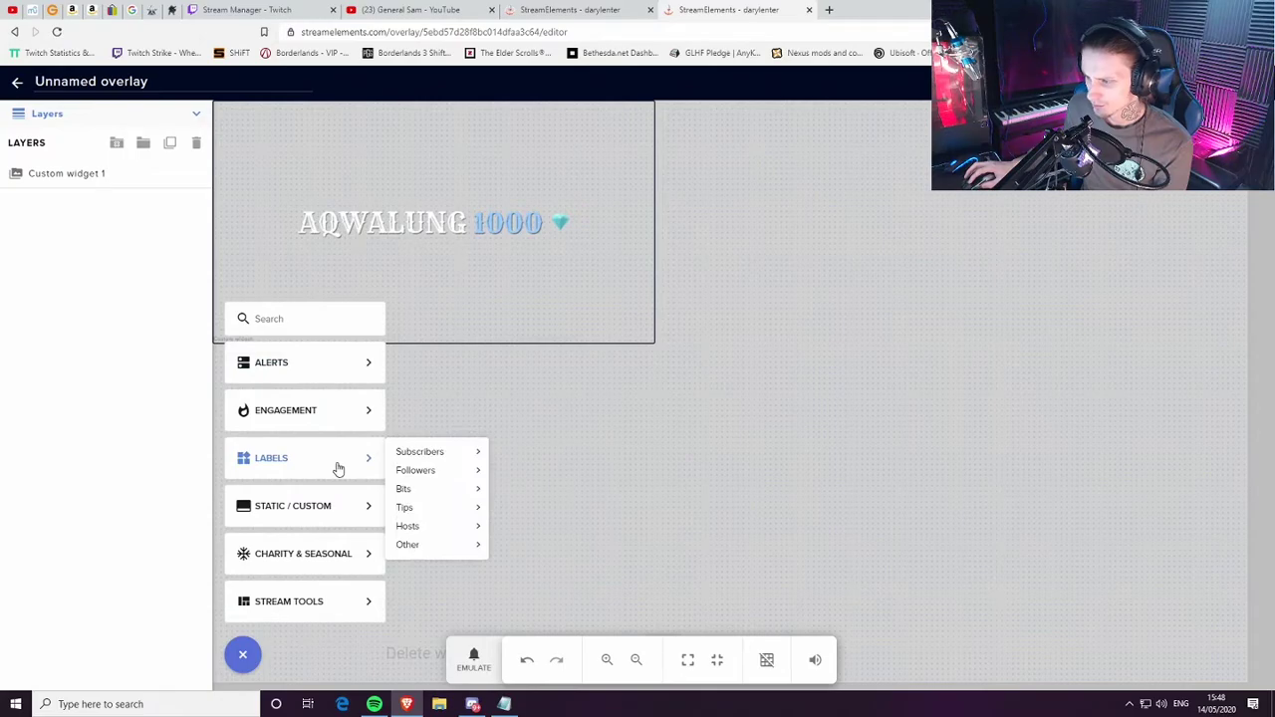
{"action": "mouse_move", "coordinate": [341, 512]}
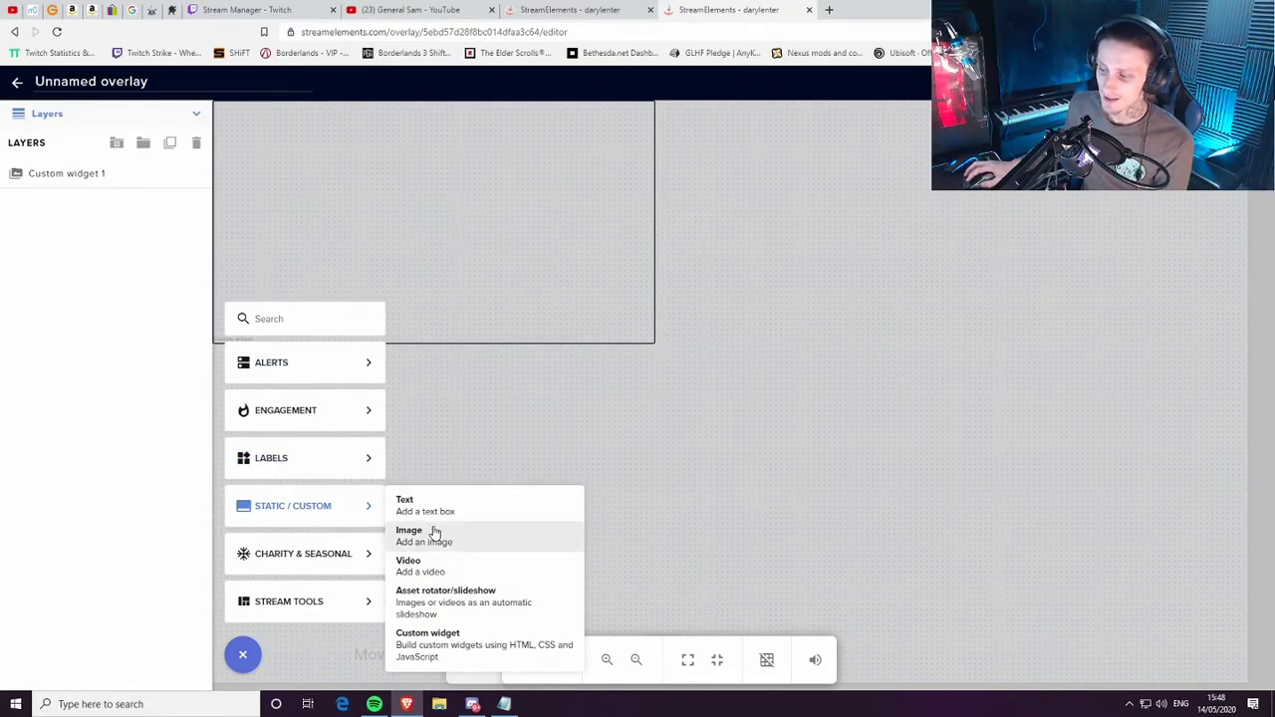
{"action": "left_click", "coordinate": [466, 542]}
{"action": "left_click_drag", "start_coordinate": [298, 159], "coordinate": [808, 231]}
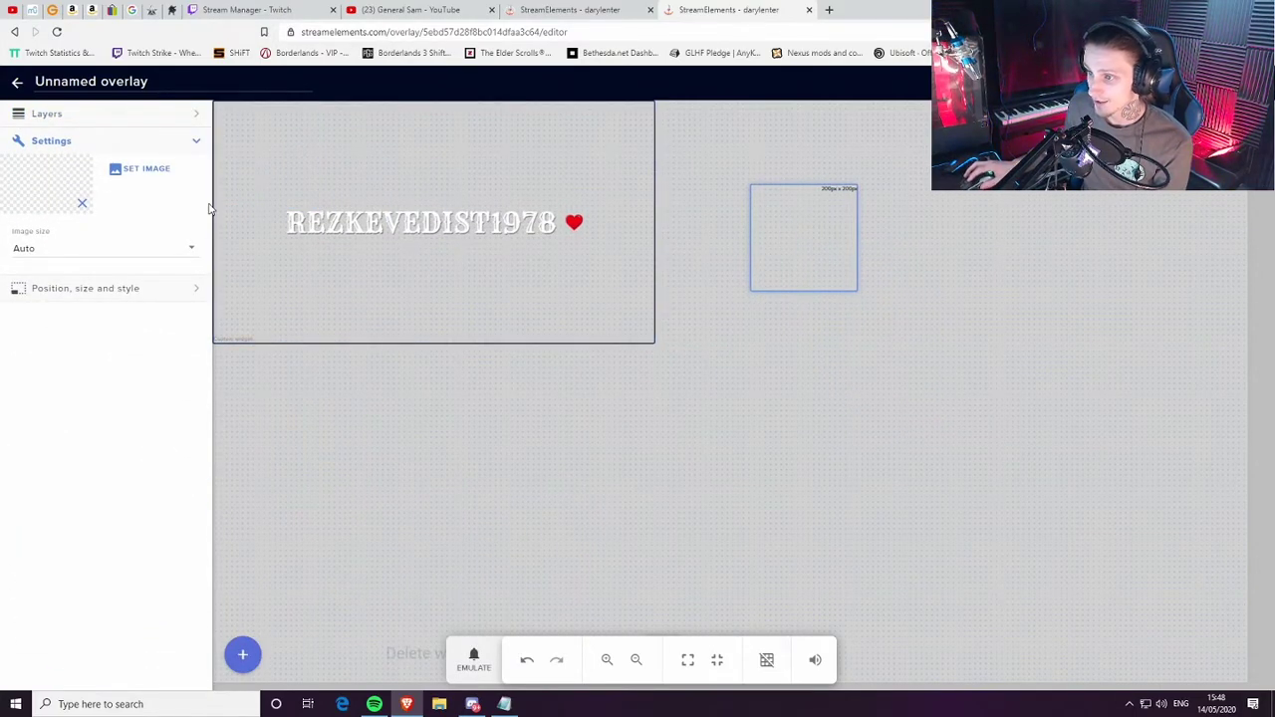
Start a new image upload for the image widget and supply setting icon.png from the Desktop folder
{"action": "left_click", "coordinate": [147, 173]}
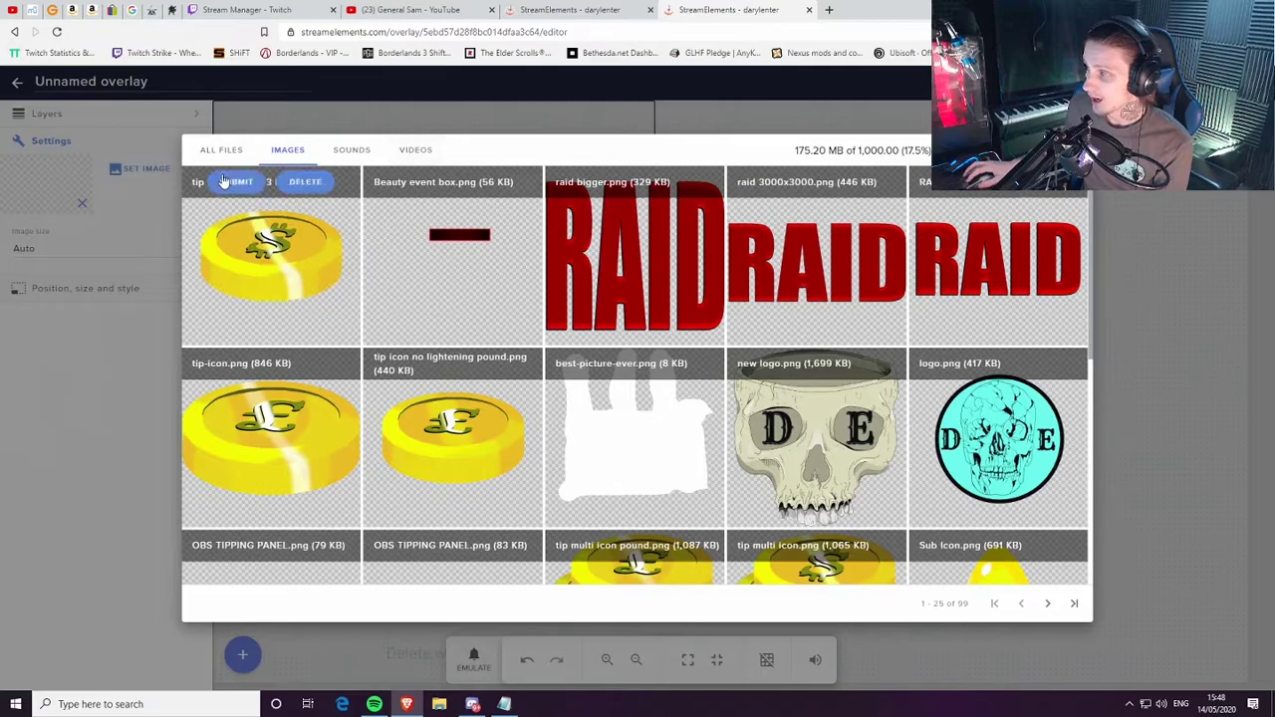
{"action": "left_click", "coordinate": [1011, 150]}
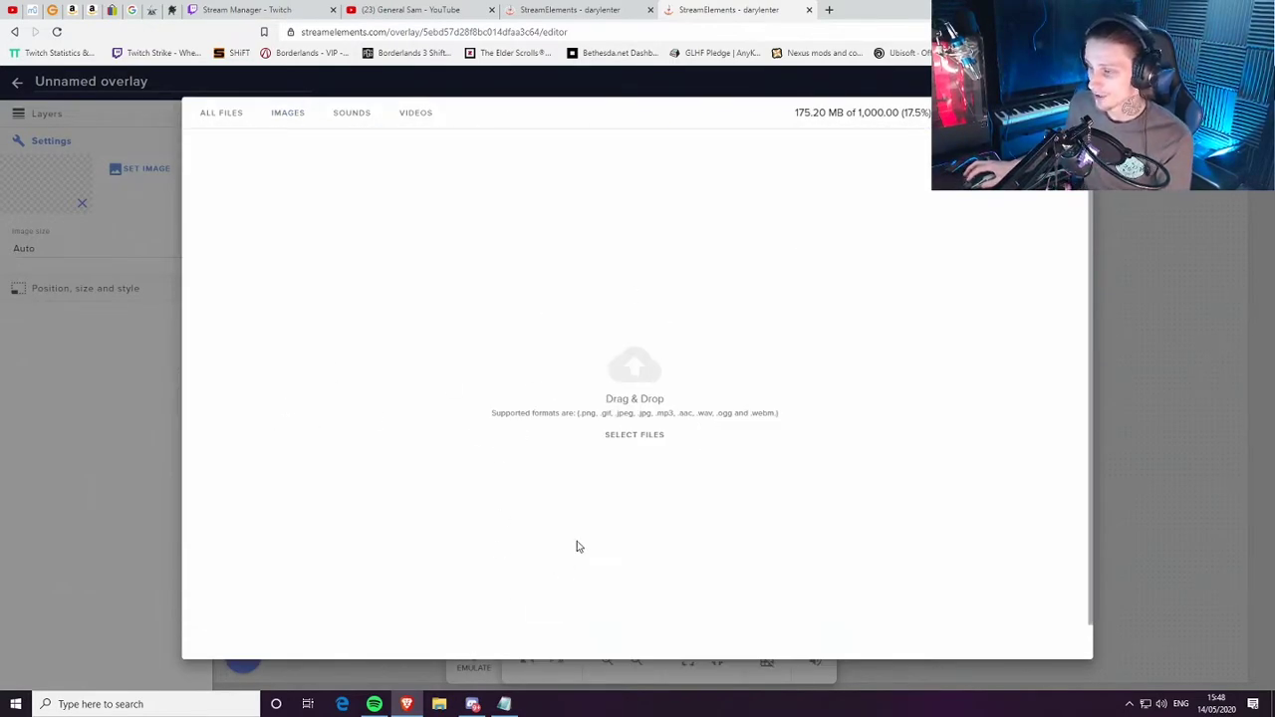
{"action": "left_click", "coordinate": [309, 127]}
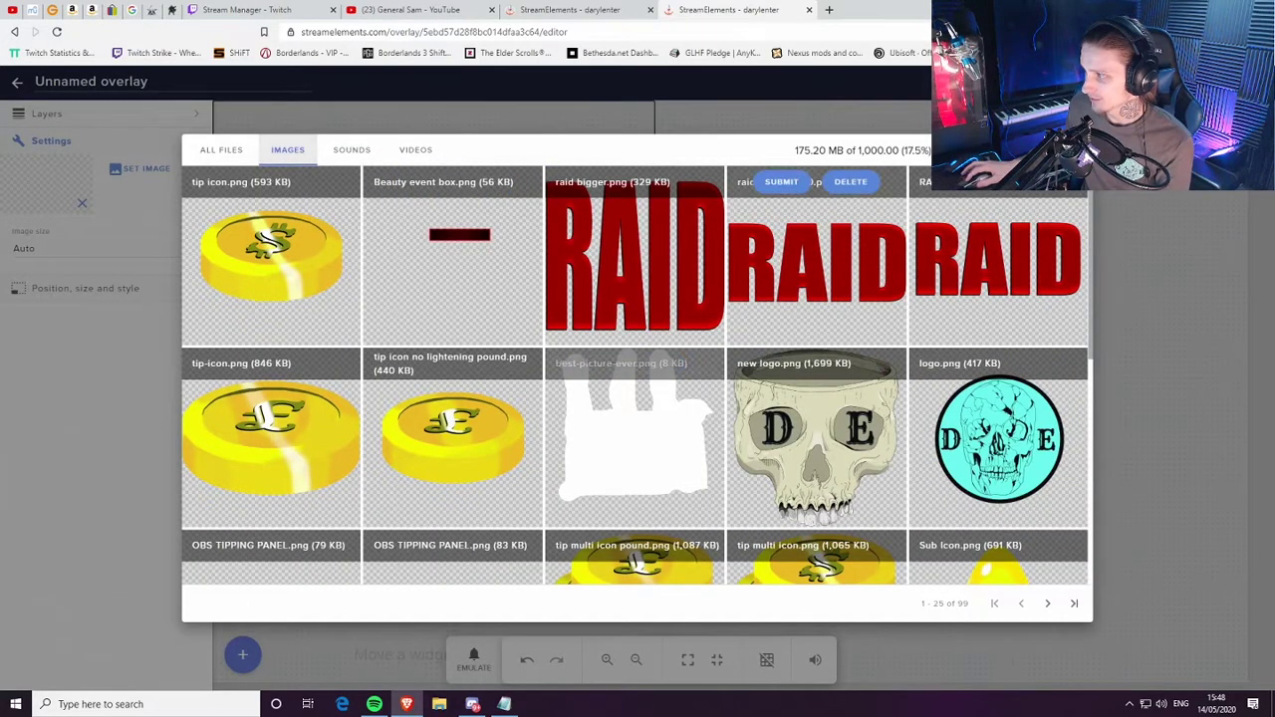
{"action": "left_click", "coordinate": [1012, 150]}
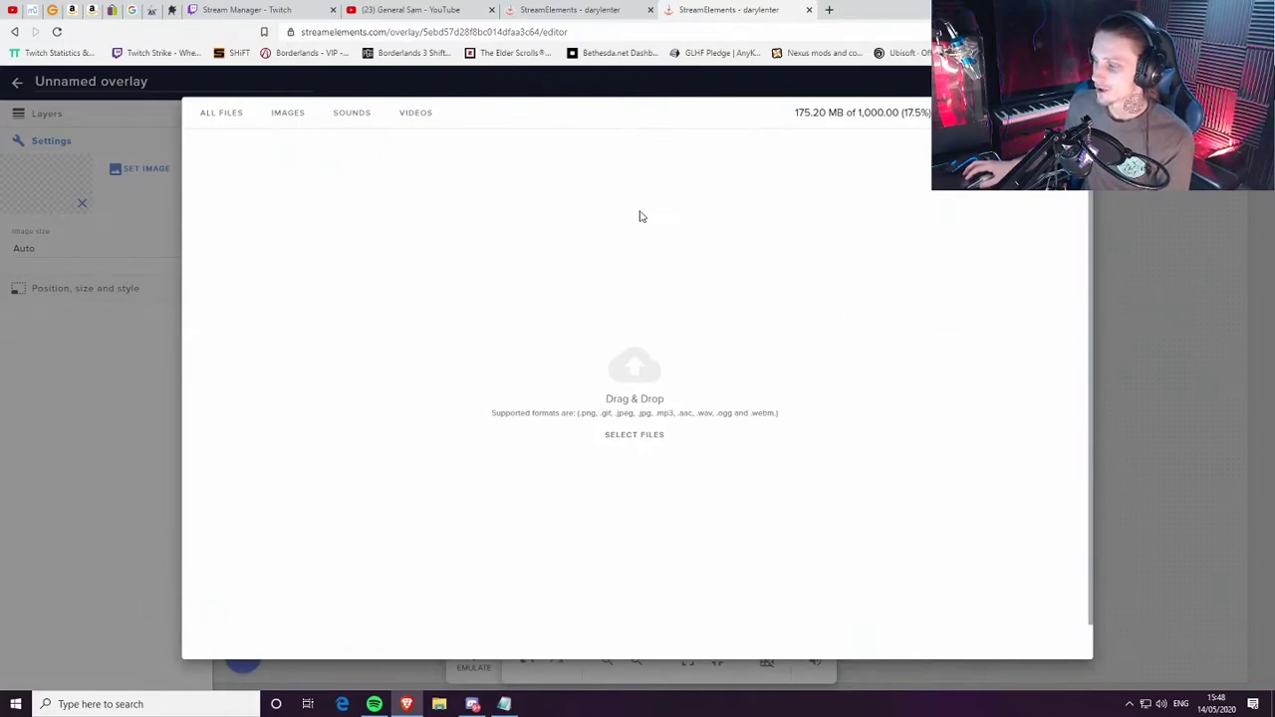
{"action": "left_click", "coordinate": [439, 705]}
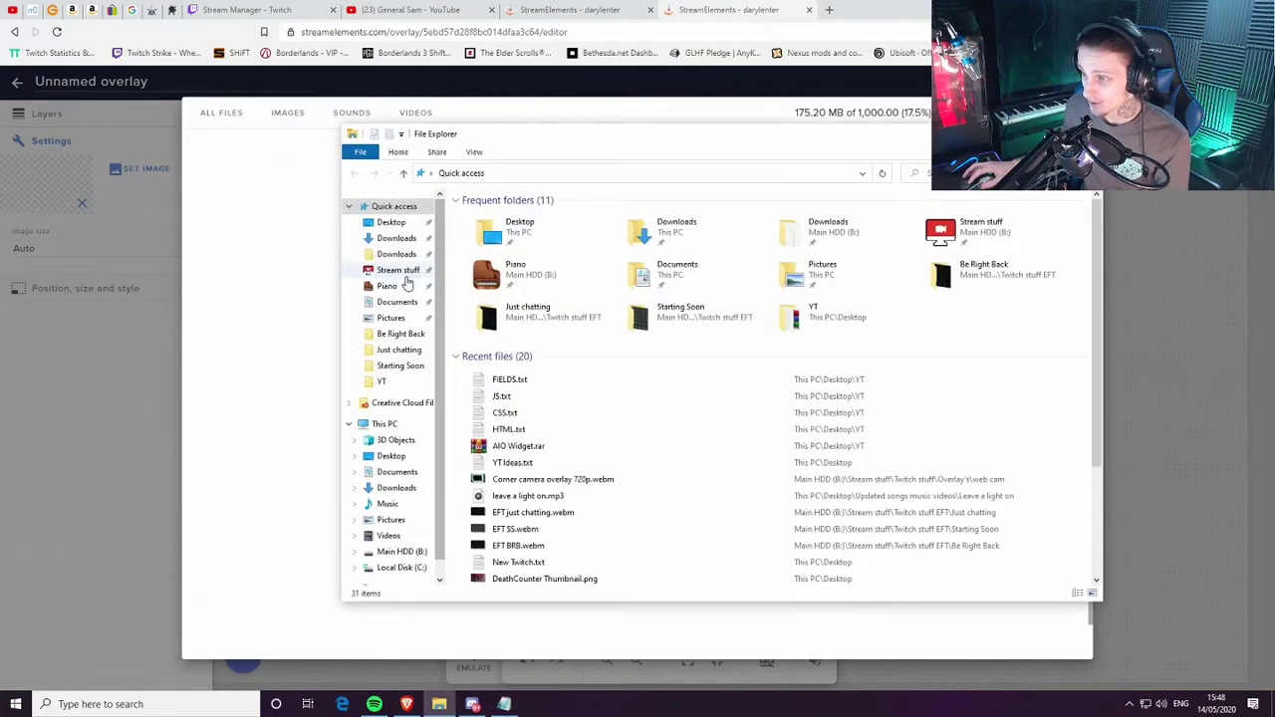
{"action": "left_click", "coordinate": [391, 222]}
{"action": "left_click_drag", "start_coordinate": [638, 136], "coordinate": [743, 184]}
{"action": "left_click_drag", "start_coordinate": [807, 449], "coordinate": [668, 343]}
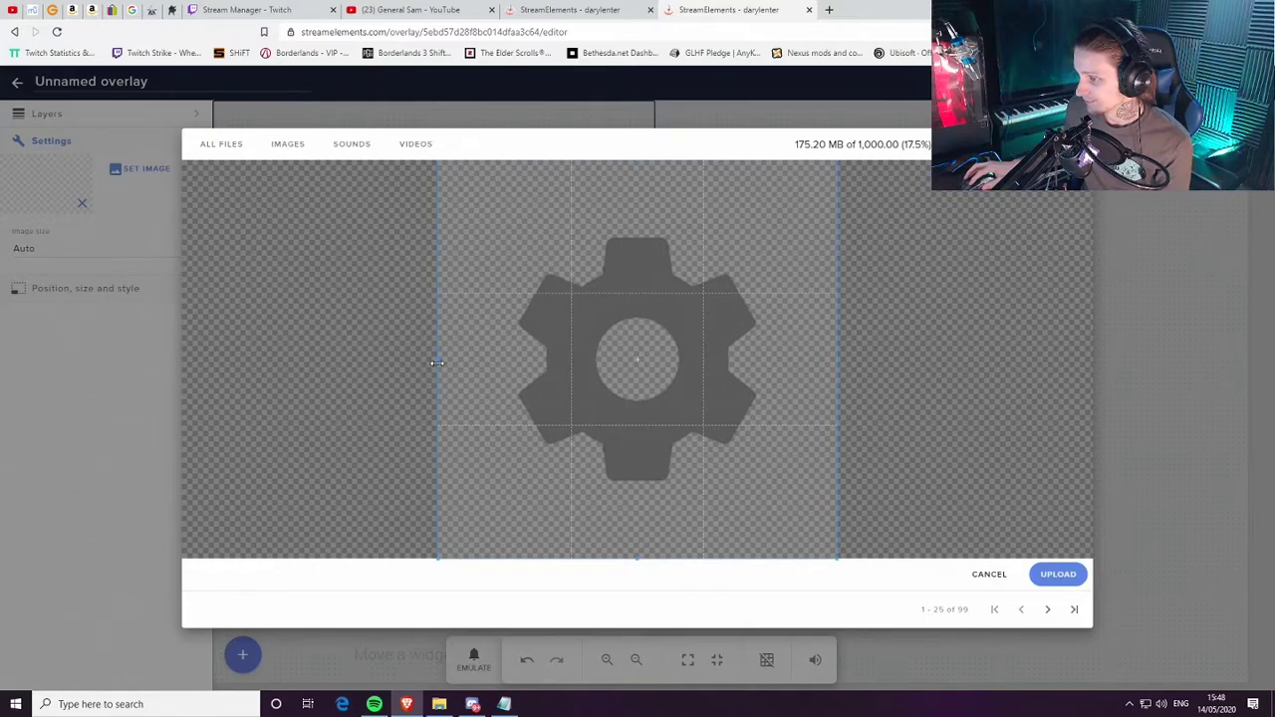
Crop the gear image closely around the icon on all four sides and upload it
{"action": "left_click_drag", "start_coordinate": [436, 365], "coordinate": [511, 366]}
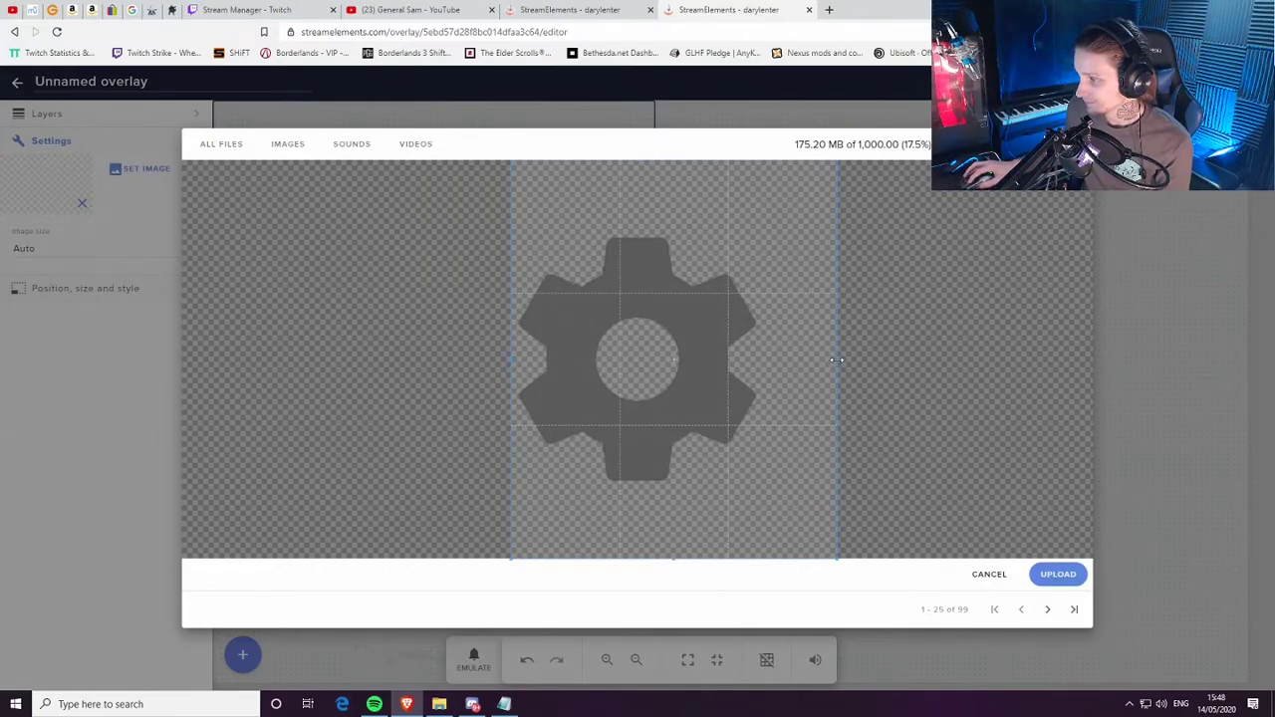
{"action": "left_click_drag", "start_coordinate": [836, 360], "coordinate": [780, 353]}
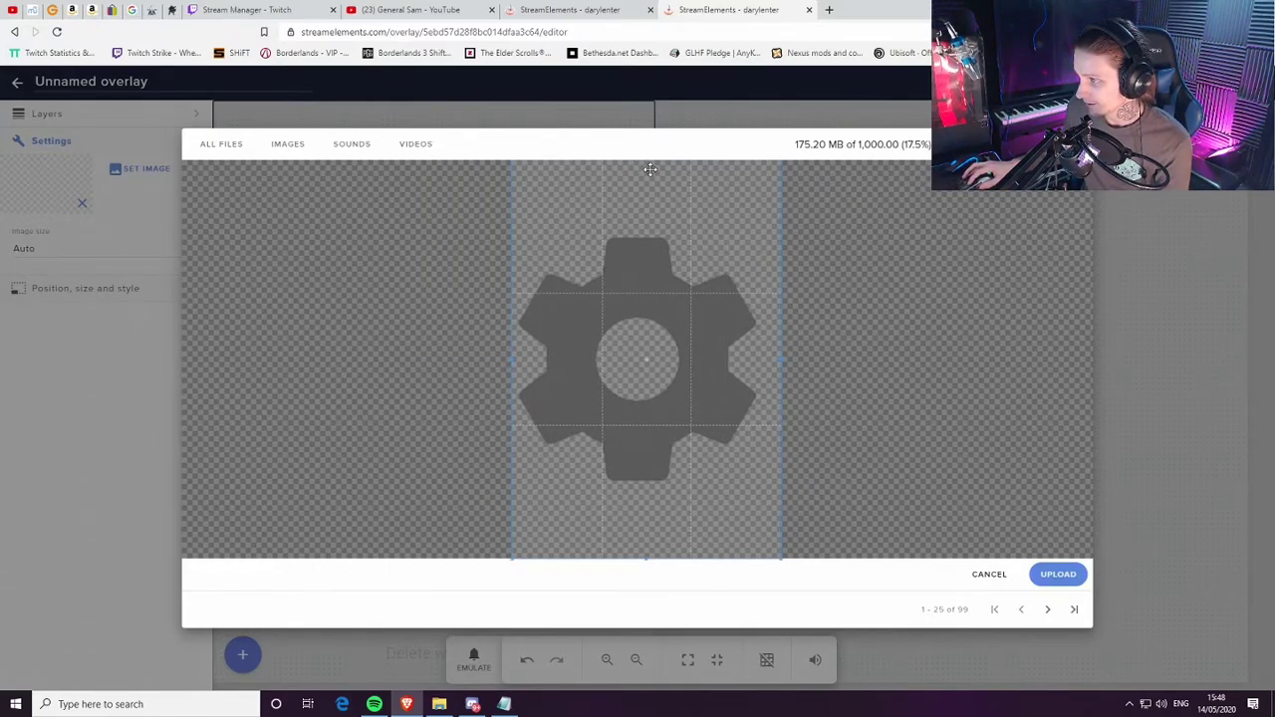
{"action": "left_click_drag", "start_coordinate": [645, 160], "coordinate": [639, 223]}
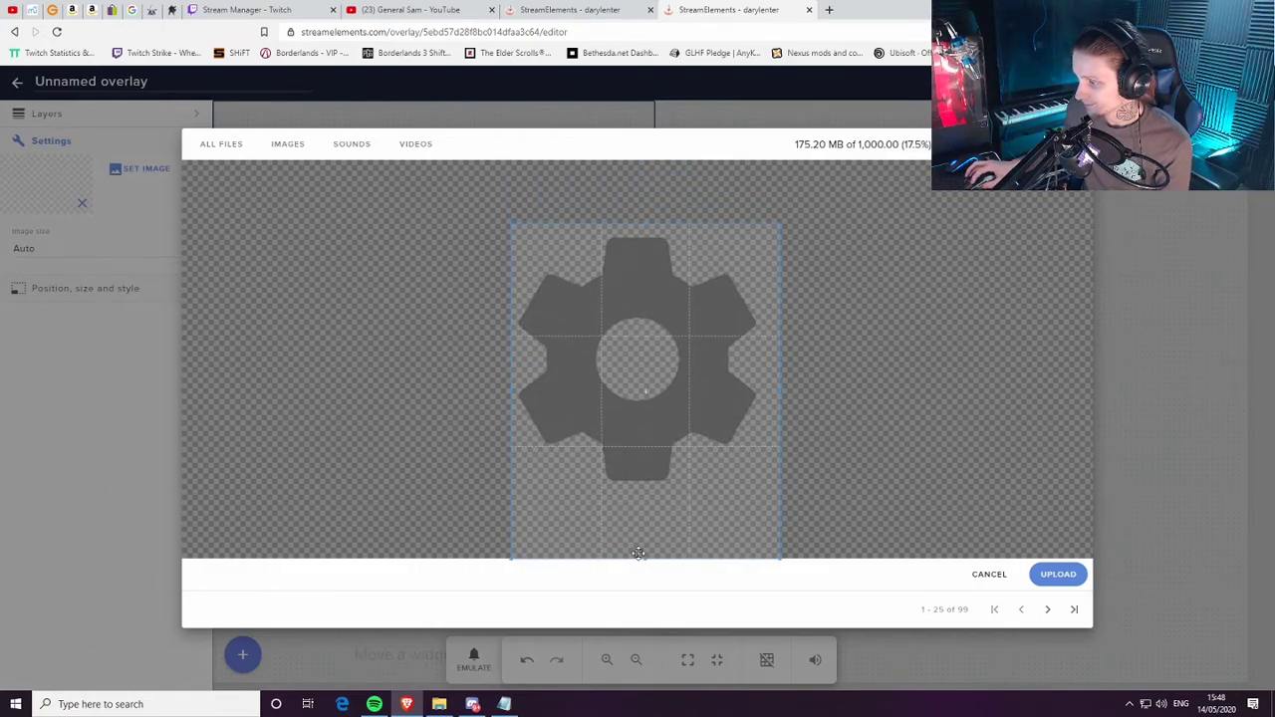
{"action": "left_click_drag", "start_coordinate": [644, 560], "coordinate": [643, 508]}
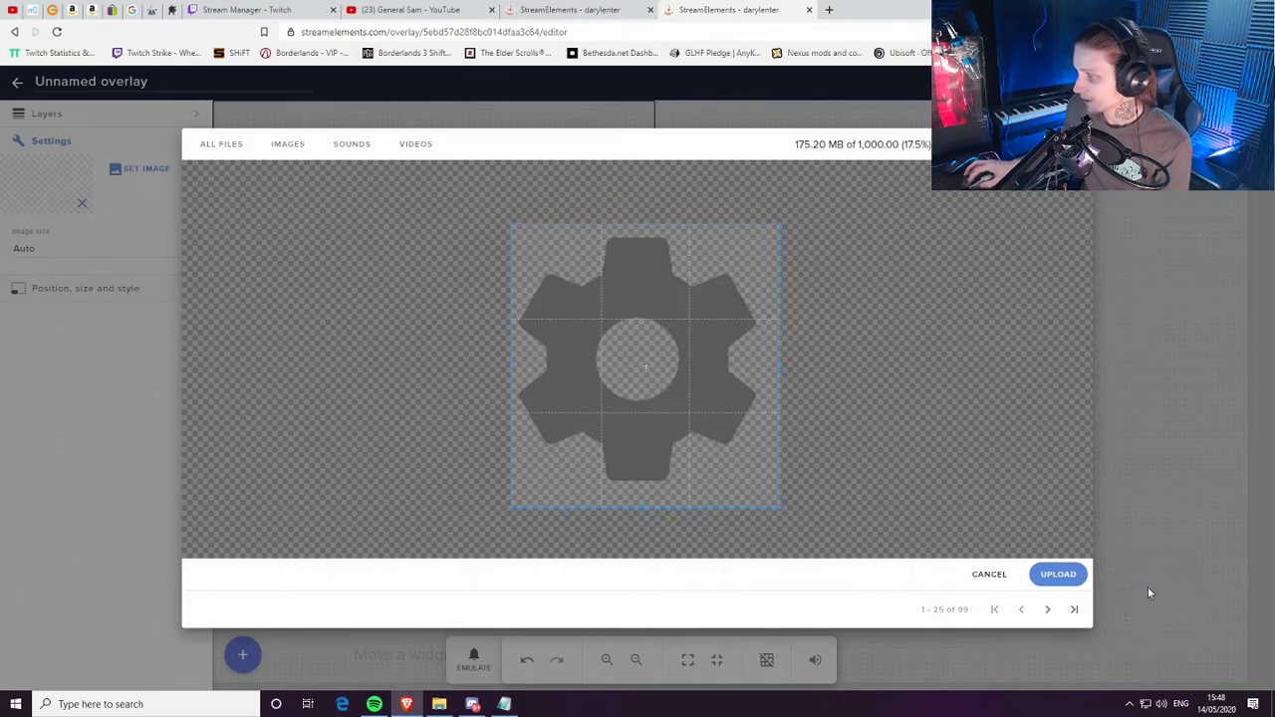
{"action": "left_click", "coordinate": [1059, 574]}
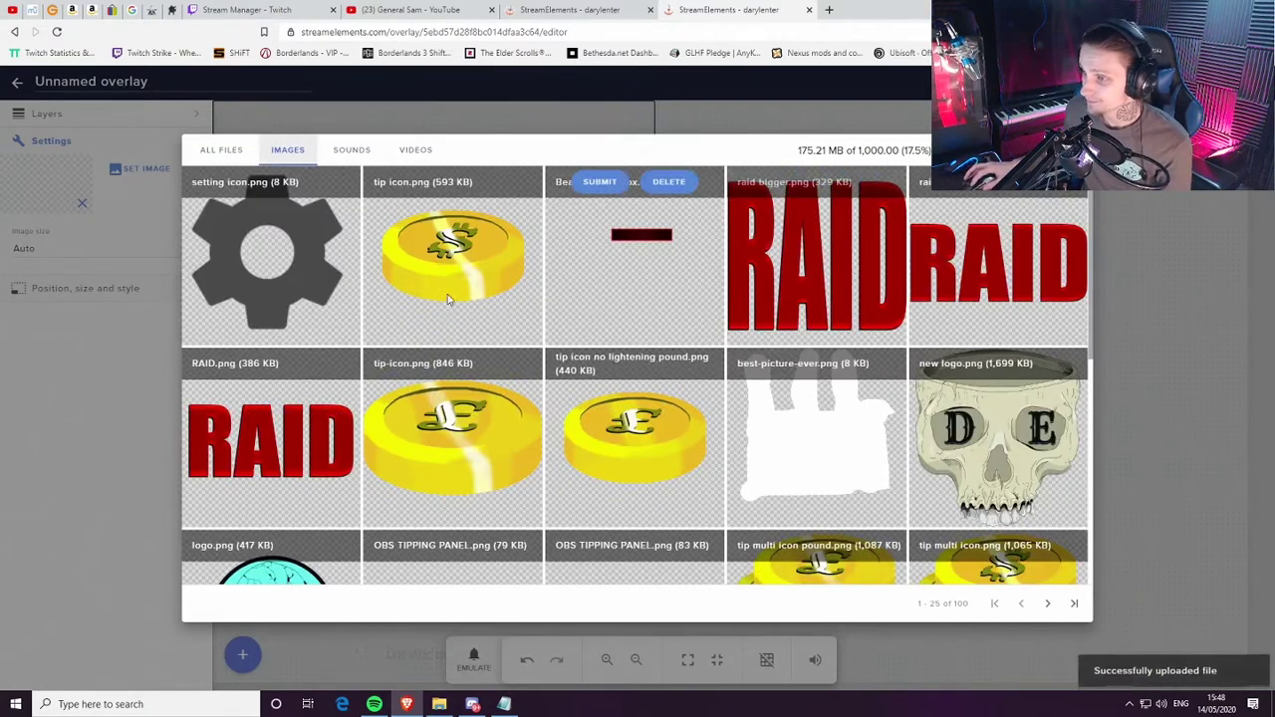
Apply the uploaded setting icon.png to the image widget and move the widget closer to the custom widget
{"action": "left_click", "coordinate": [238, 182]}
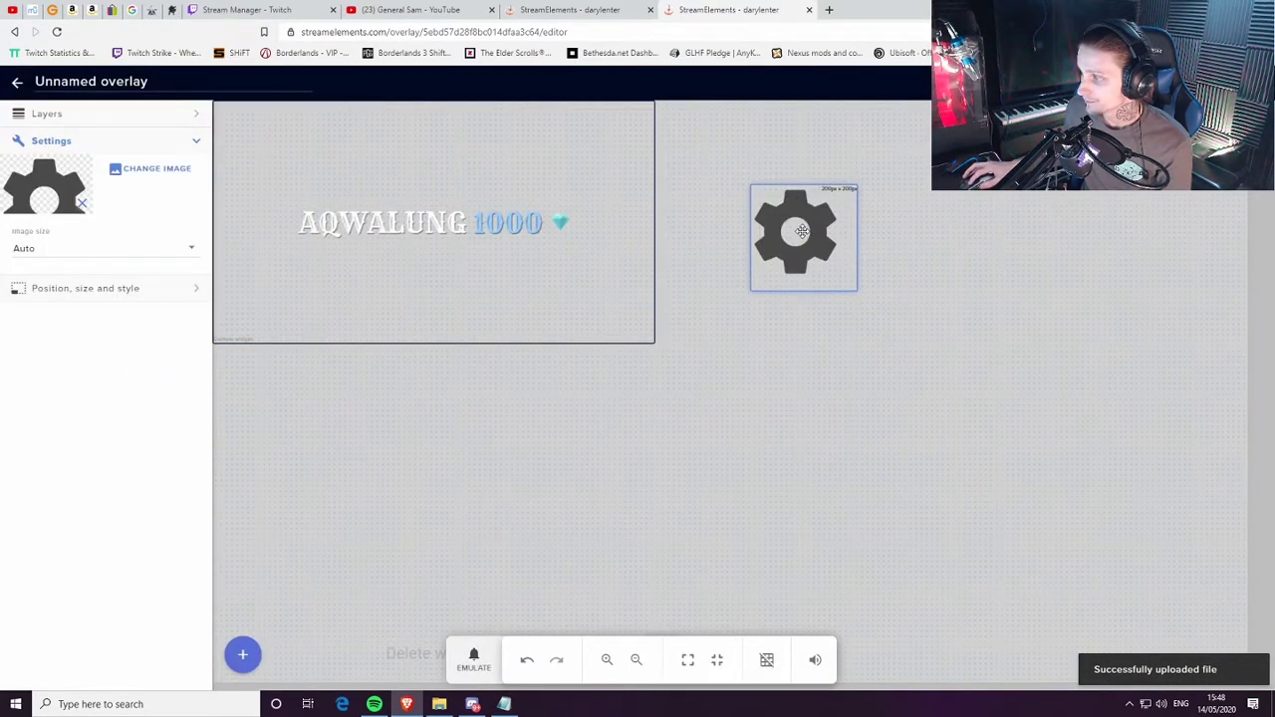
{"action": "left_click_drag", "start_coordinate": [803, 231], "coordinate": [750, 245]}
{"action": "left_click", "coordinate": [815, 371]}
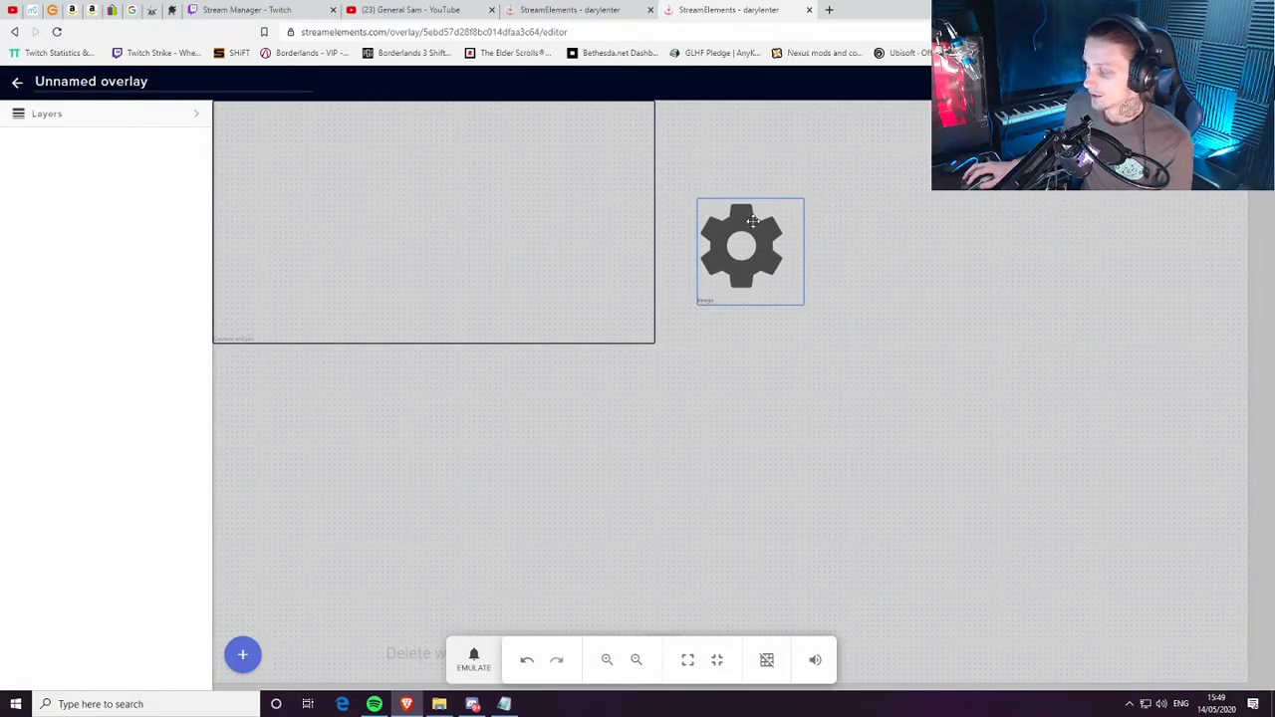
Open the gear image from the overlay in a new browser tab and switch to that tab
{"action": "right_click", "coordinate": [741, 247]}
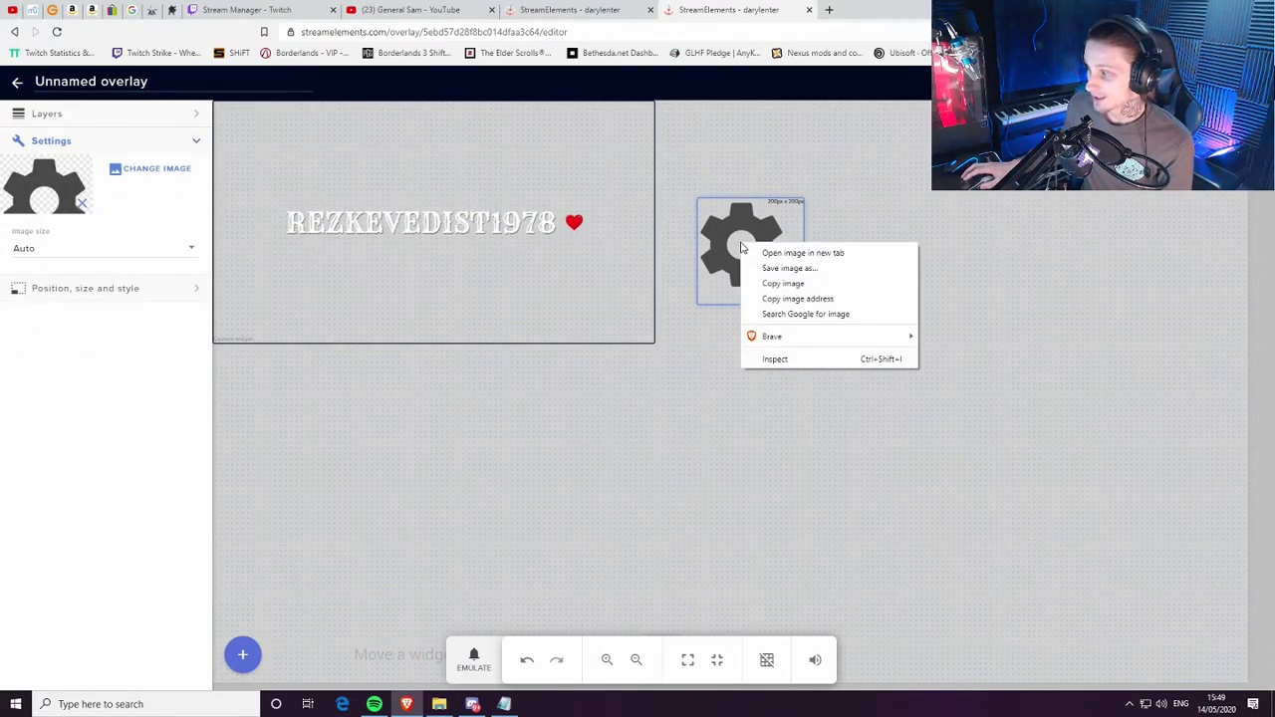
{"action": "left_click", "coordinate": [840, 253]}
{"action": "left_click", "coordinate": [877, 9]}
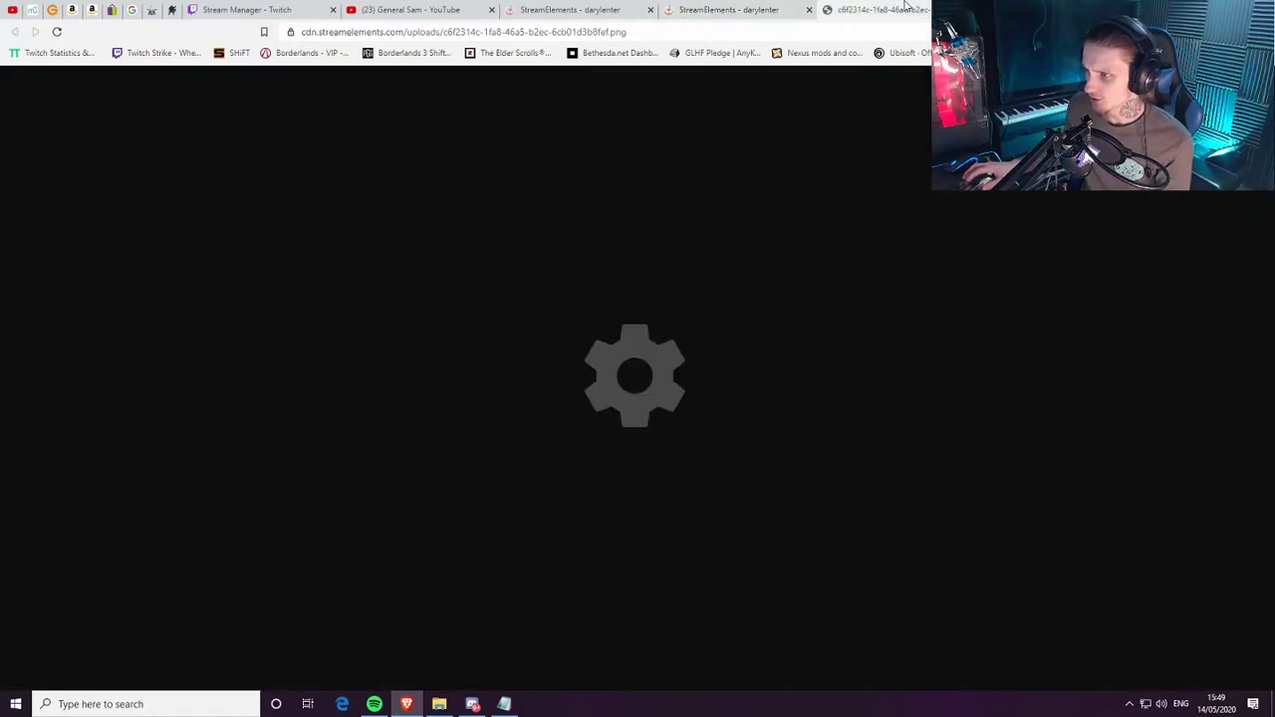
Copy the hosted gear image's web address and return to the overlay editor tab
{"action": "left_click", "coordinate": [705, 32]}
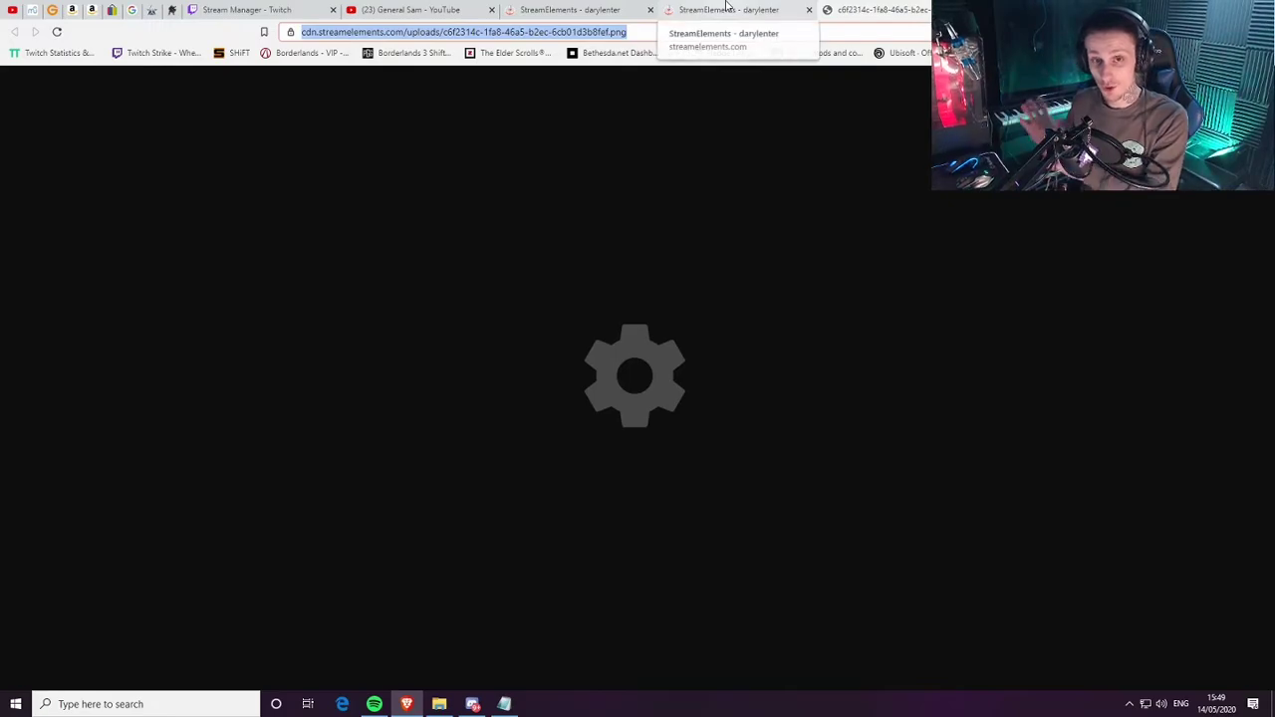
{"action": "left_click", "coordinate": [727, 9]}
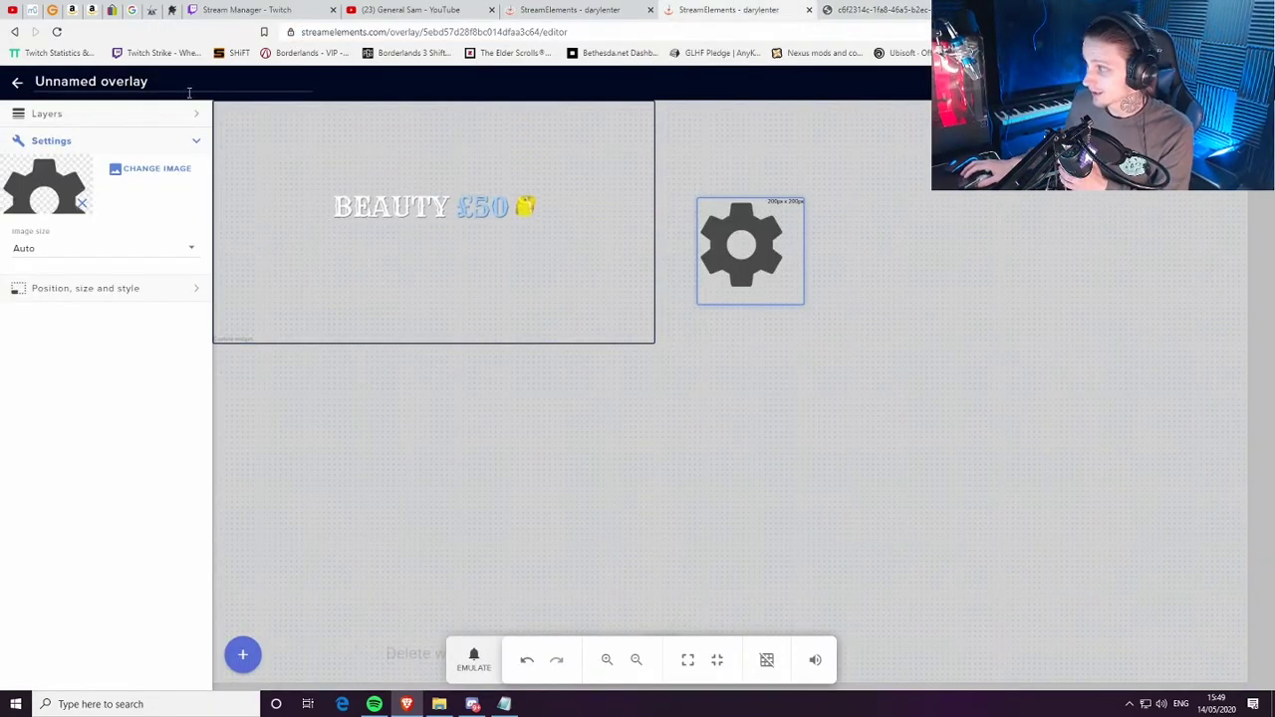
Add a second image widget to the overlay and place it below the gear image
{"action": "left_click", "coordinate": [242, 655]}
{"action": "mouse_move", "coordinate": [299, 515]}
{"action": "left_click", "coordinate": [448, 534]}
{"action": "left_click_drag", "start_coordinate": [267, 114], "coordinate": [774, 436]}
Browse the uploaded images available for the new image widget and leave the library without applying one
{"action": "left_click", "coordinate": [146, 168]}
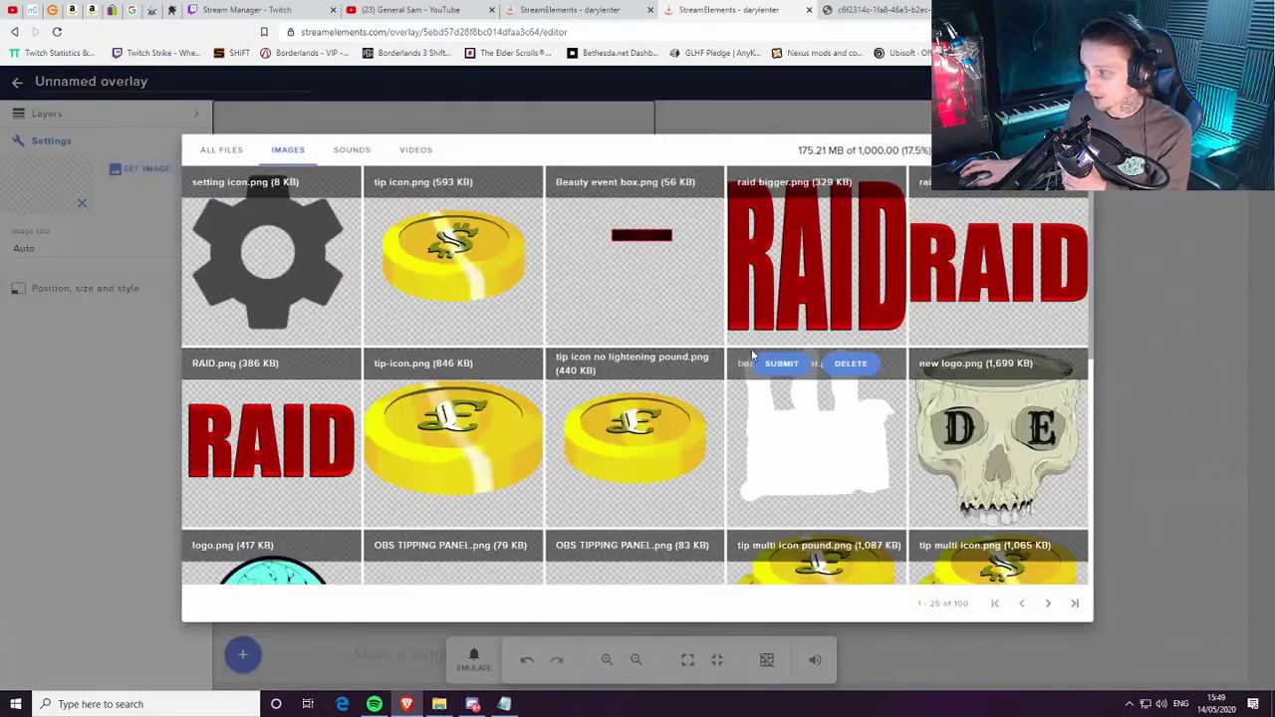
{"action": "scroll", "coordinate": [580, 468], "scroll_direction": "down", "scroll_amount": 5}
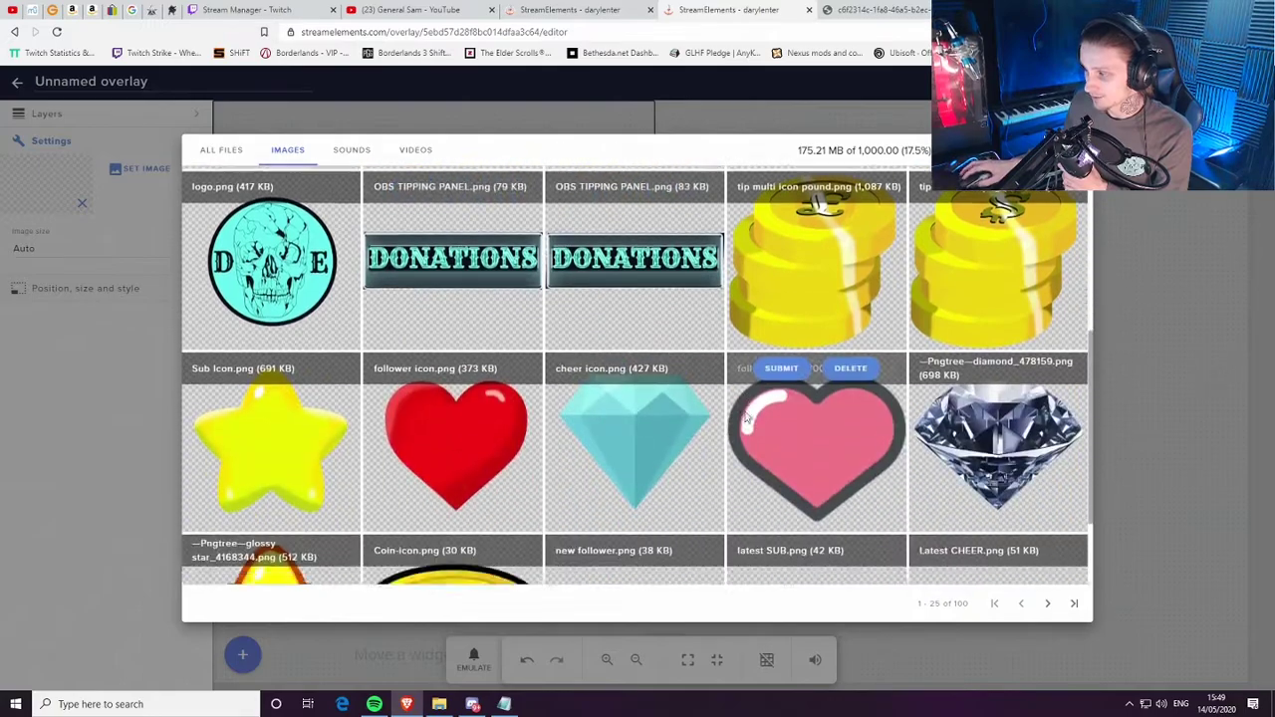
{"action": "scroll", "coordinate": [463, 361], "scroll_direction": "up", "scroll_amount": 6}
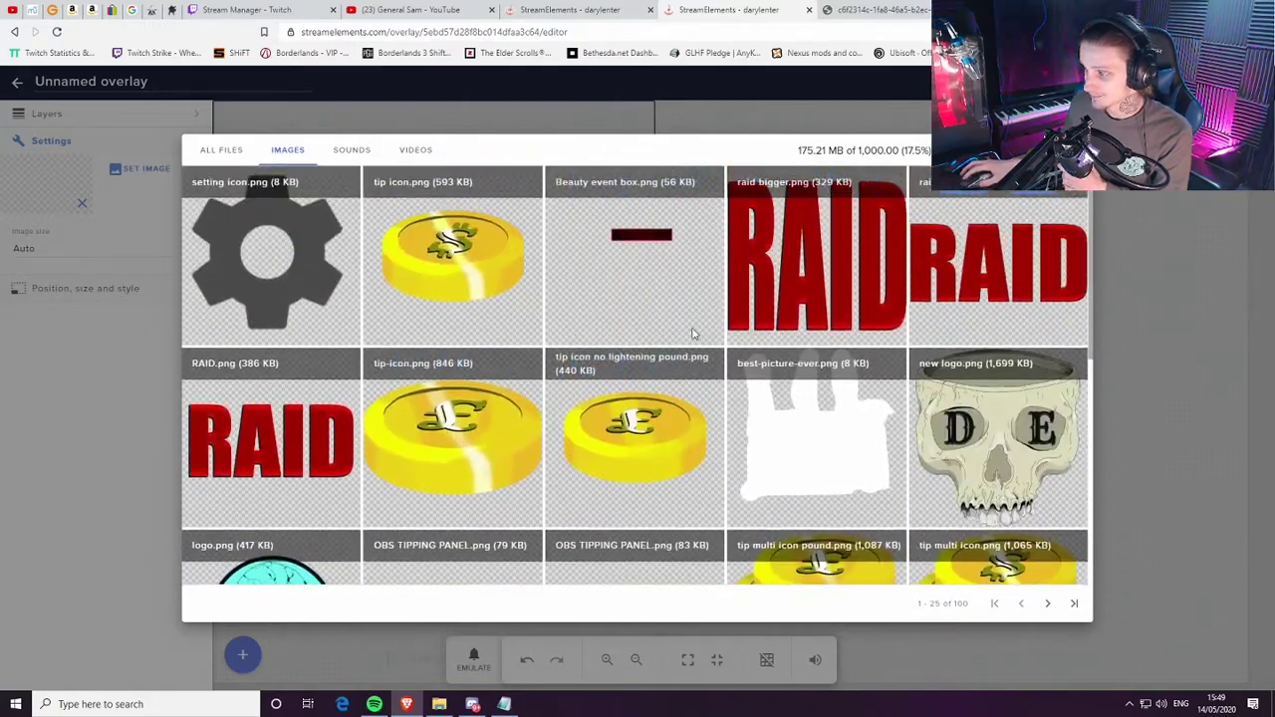
{"action": "scroll", "coordinate": [463, 361], "scroll_direction": "up", "scroll_amount": 1}
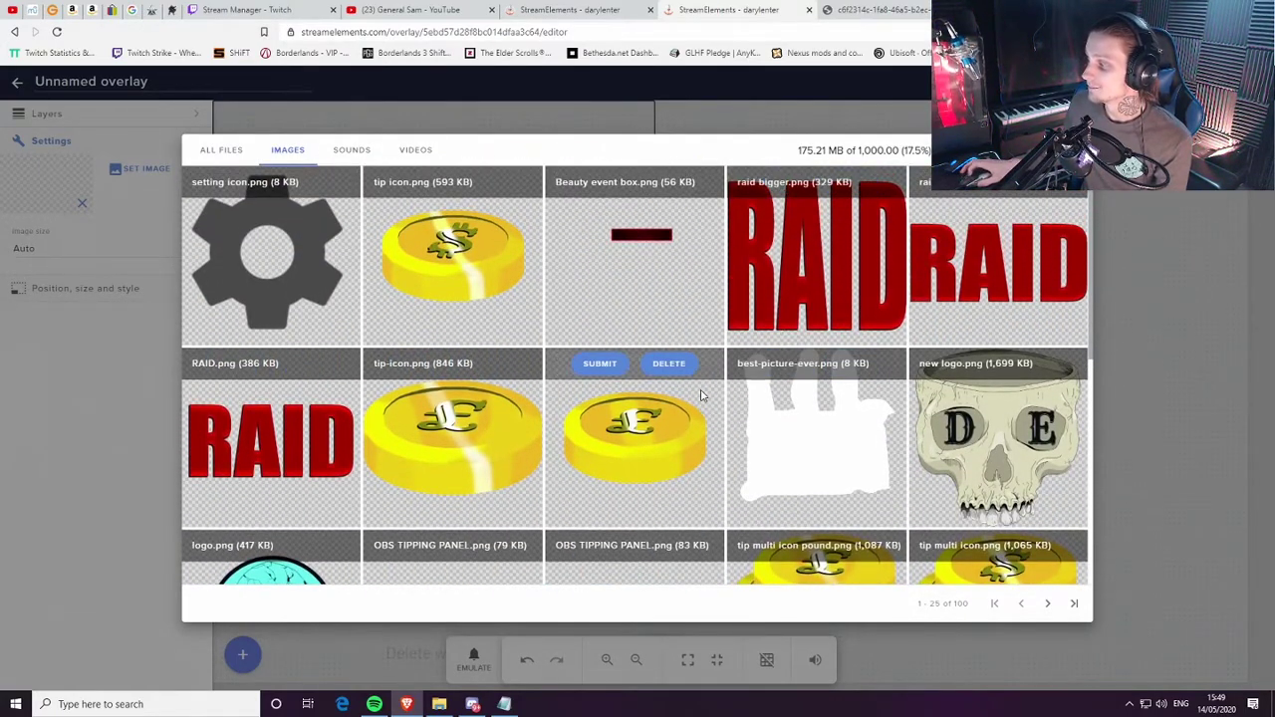
{"action": "scroll", "coordinate": [698, 401], "scroll_direction": "down", "scroll_amount": 5}
{"action": "scroll", "coordinate": [695, 406], "scroll_direction": "up", "scroll_amount": 4}
{"action": "scroll", "coordinate": [695, 407], "scroll_direction": "up", "scroll_amount": 1}
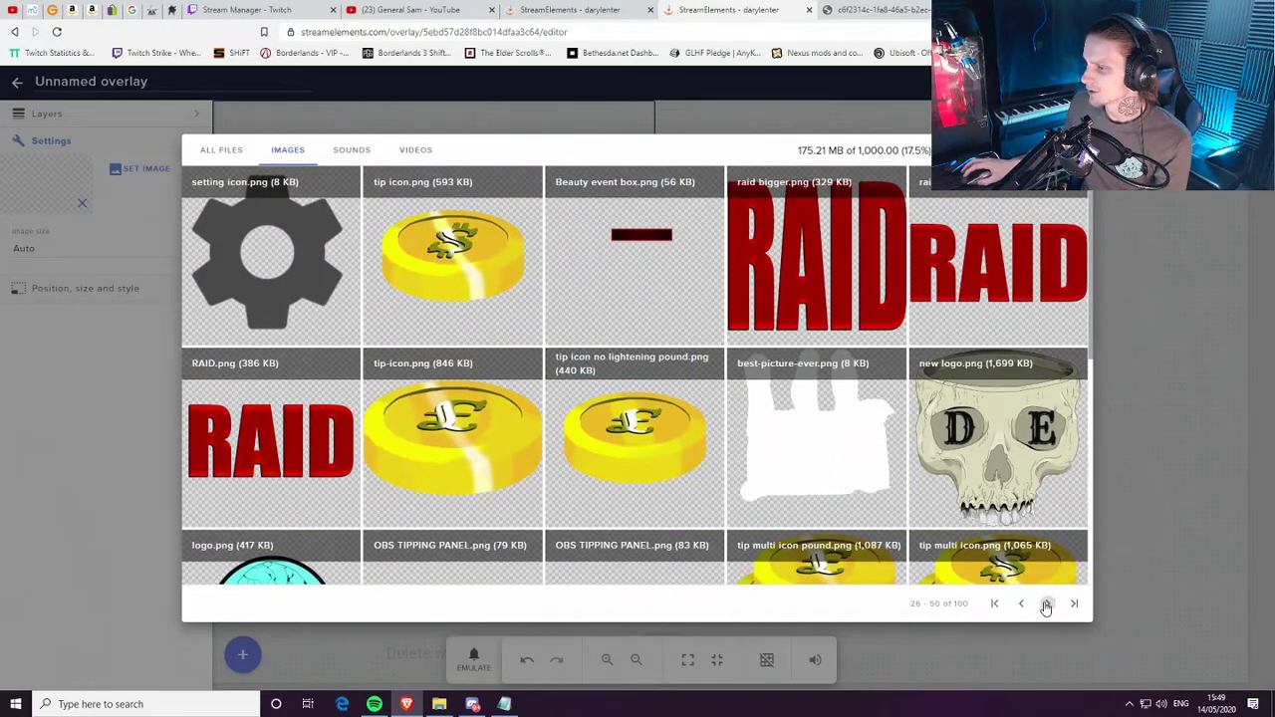
{"action": "left_click", "coordinate": [1047, 602]}
{"action": "left_click", "coordinate": [1022, 604]}
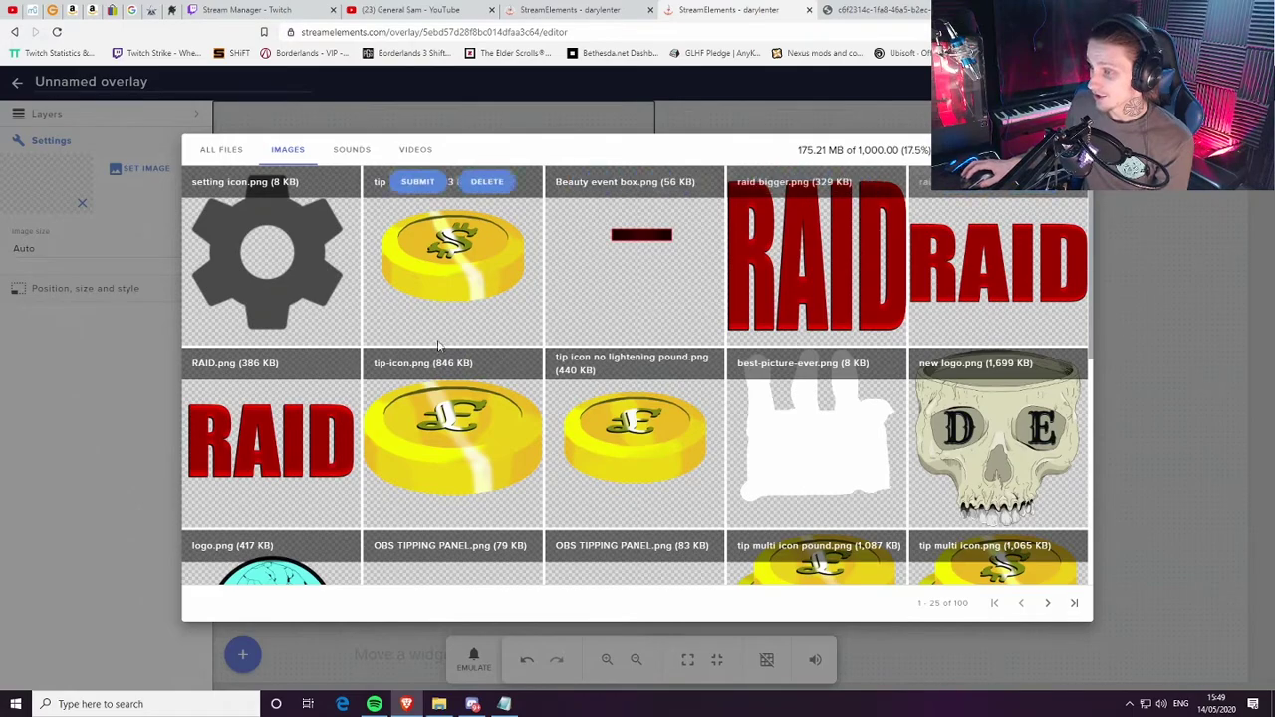
{"action": "left_click", "coordinate": [270, 259]}
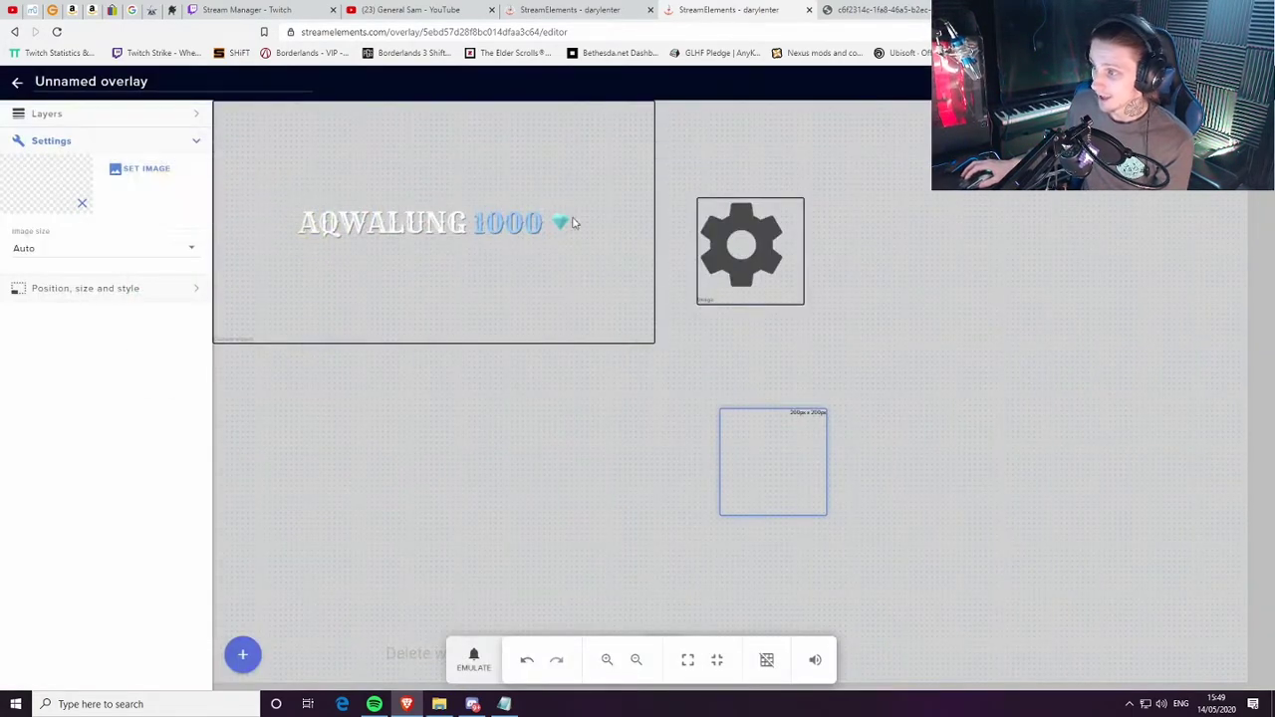
View the hosted gear image in its own tab again and return to the overlay editor
{"action": "left_click", "coordinate": [867, 10]}
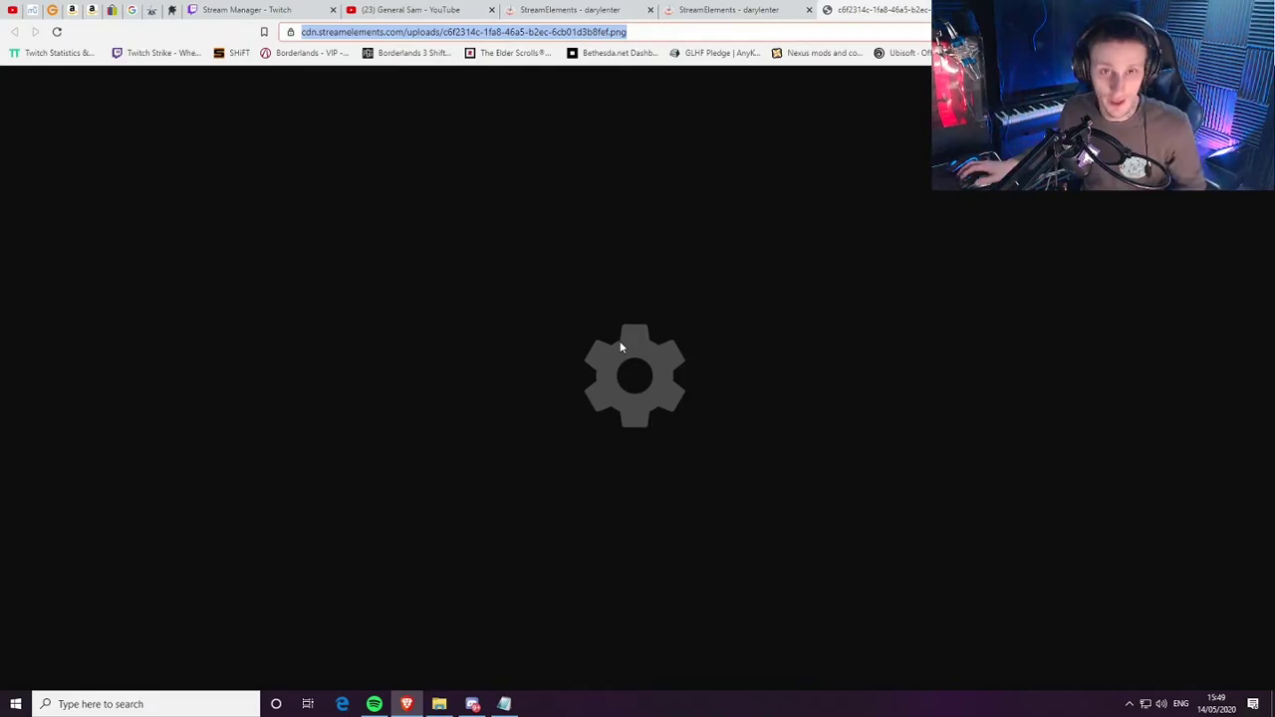
{"action": "left_click", "coordinate": [729, 10]}
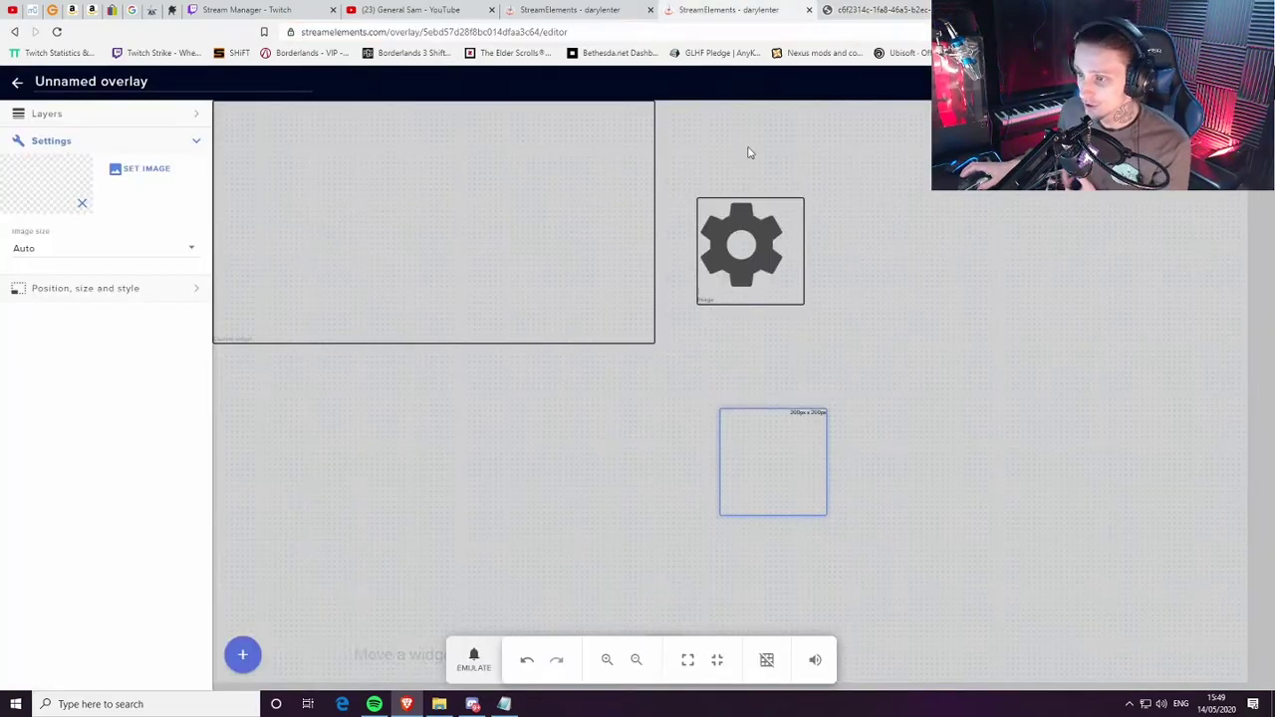
{"action": "left_click", "coordinate": [471, 446]}
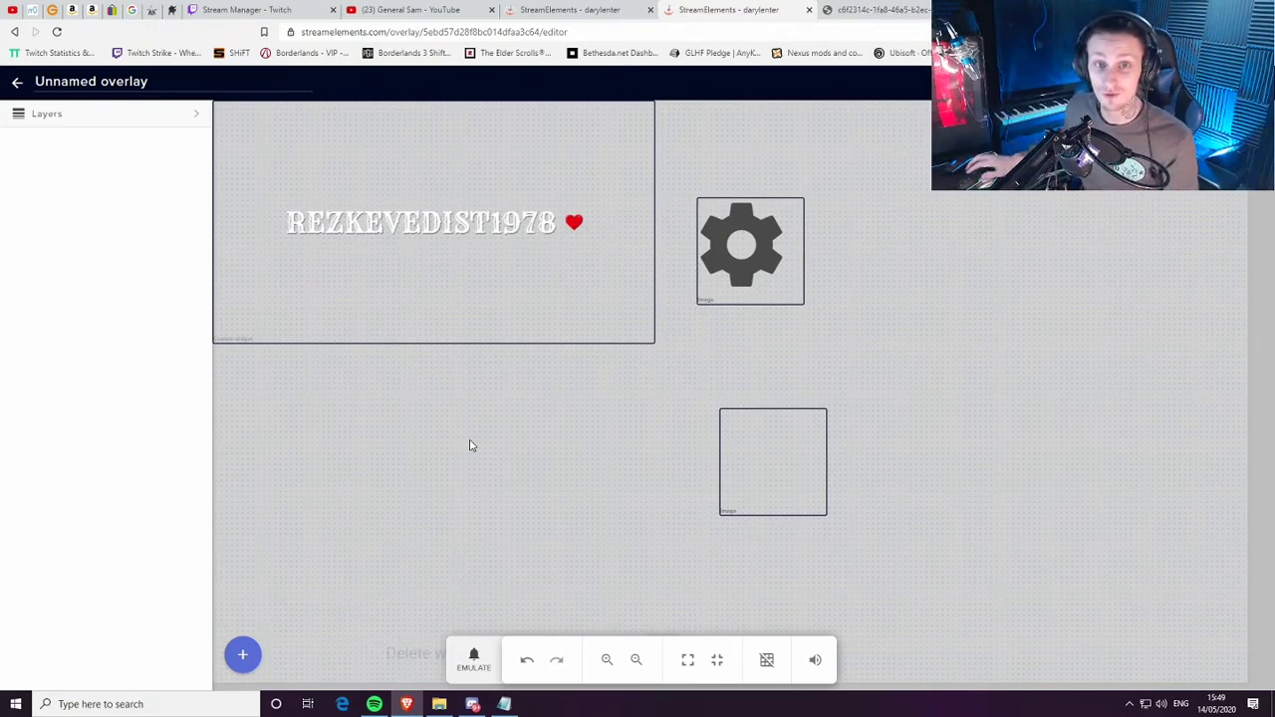
Open the custom widget's JavaScript code at the switch block that assigns each event's icon source
{"action": "left_click", "coordinate": [344, 236]}
{"action": "left_click", "coordinate": [101, 173]}
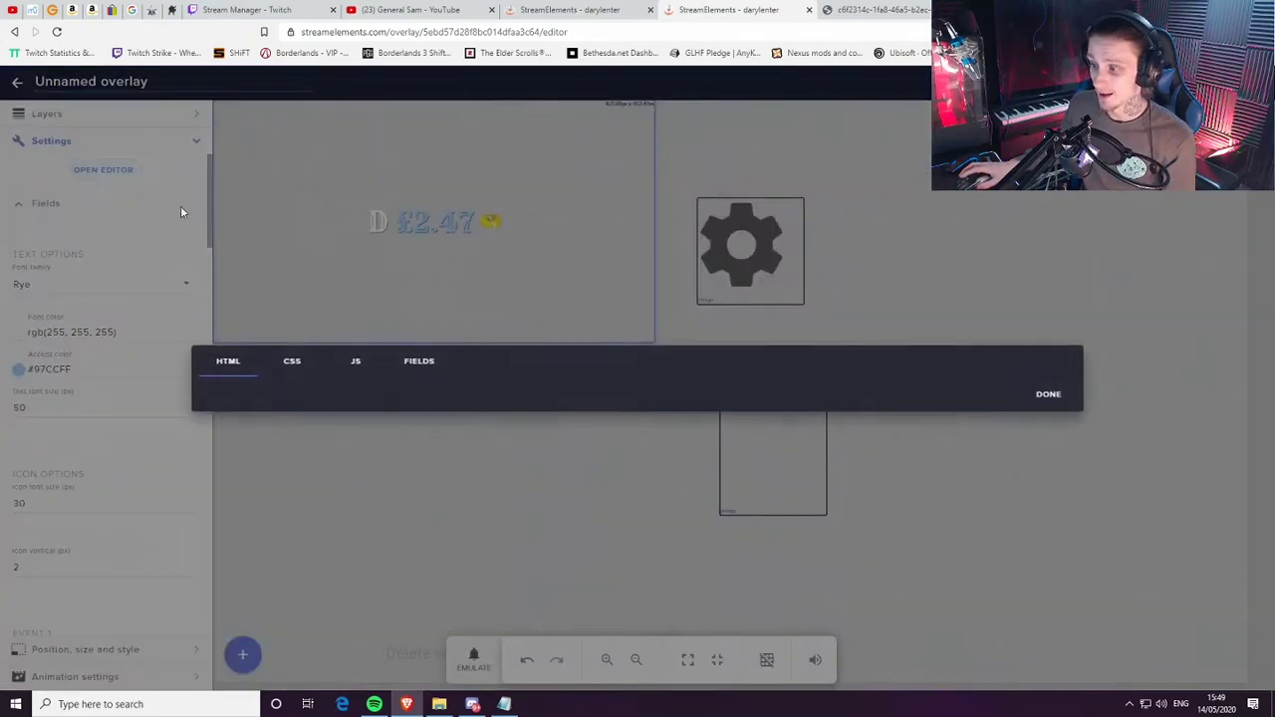
{"action": "left_click", "coordinate": [358, 311]}
{"action": "scroll", "coordinate": [537, 347], "scroll_direction": "down", "scroll_amount": 10}
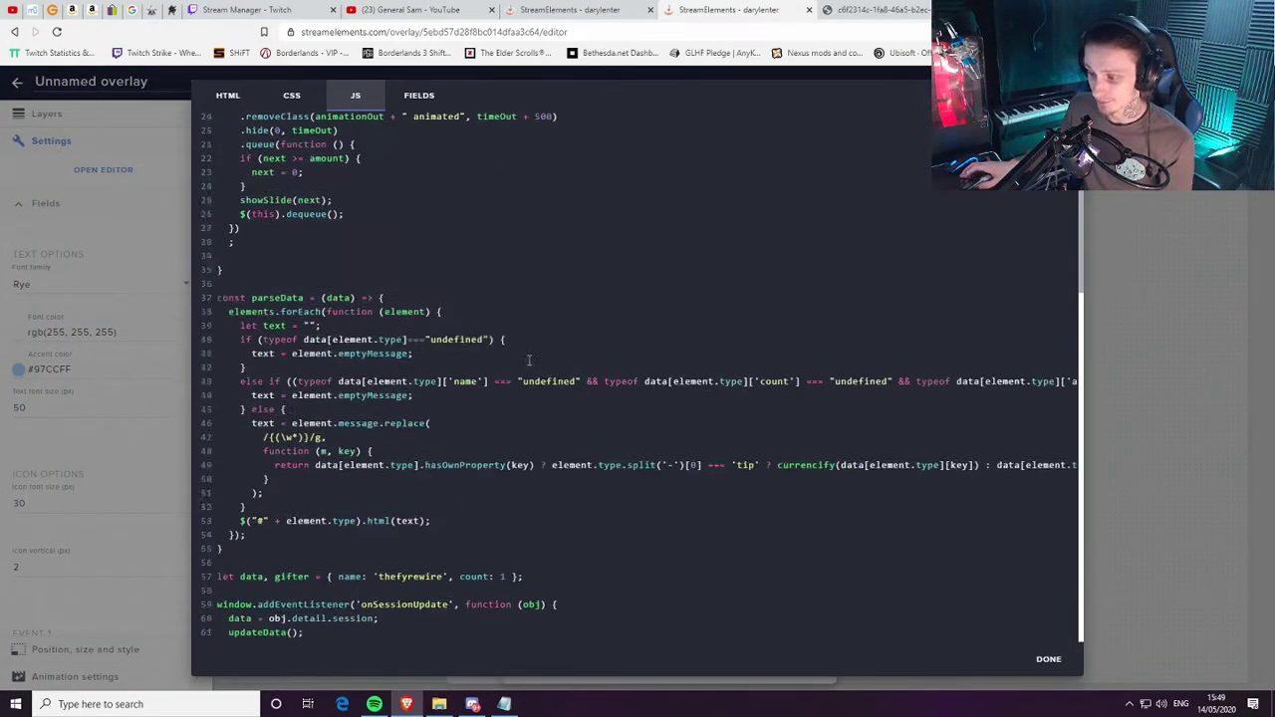
{"action": "scroll", "coordinate": [545, 343], "scroll_direction": "down", "scroll_amount": 10}
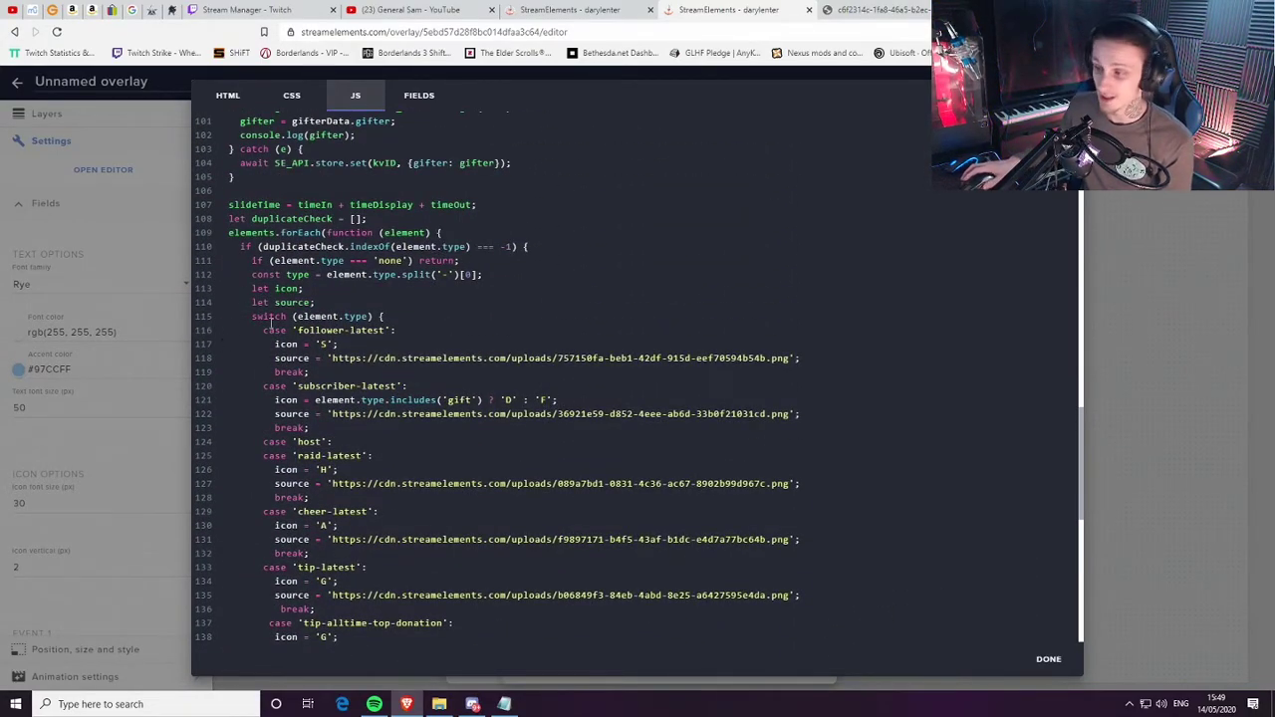
{"action": "scroll", "coordinate": [329, 341], "scroll_direction": "down", "scroll_amount": 2}
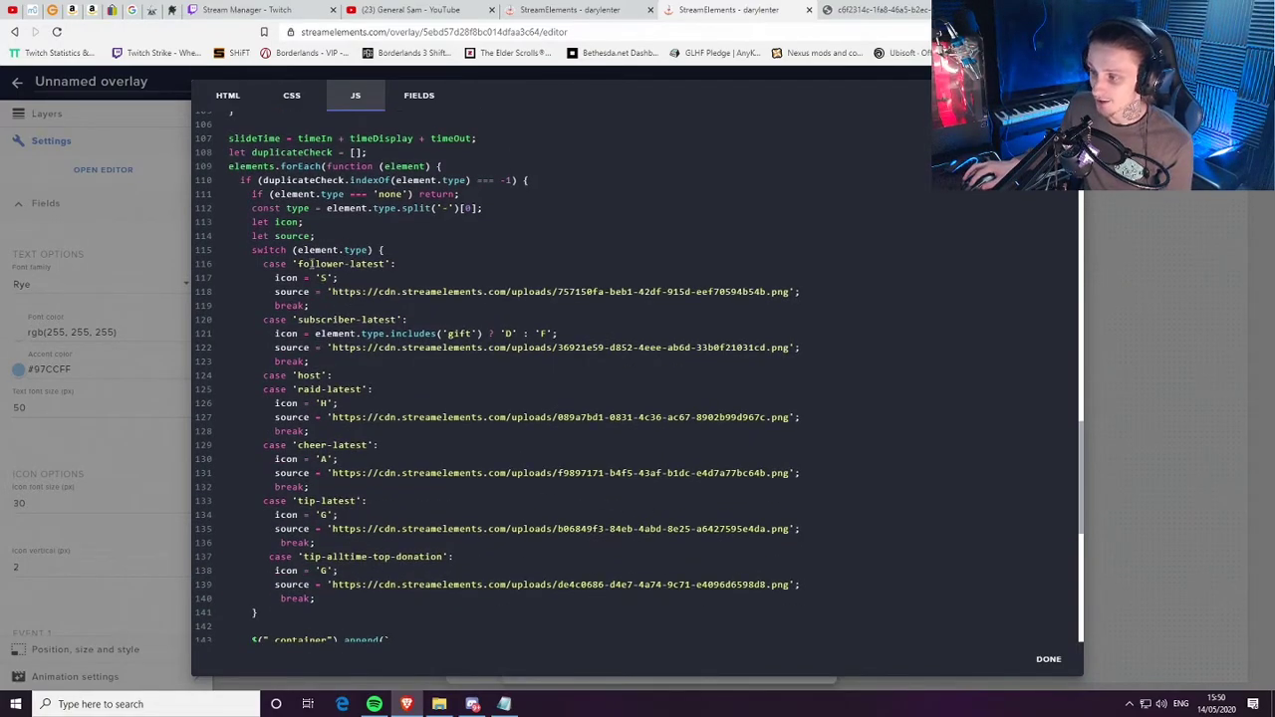
Examine the icon cases for follower-latest, subscriber-latest, host, raid-latest, cheer-latest, tip-latest and tip-alltime-top-donation in the code
{"action": "left_click_drag", "start_coordinate": [298, 264], "coordinate": [381, 263]}
{"action": "left_click_drag", "start_coordinate": [298, 320], "coordinate": [388, 320]}
{"action": "left_click_drag", "start_coordinate": [298, 376], "coordinate": [323, 376]}
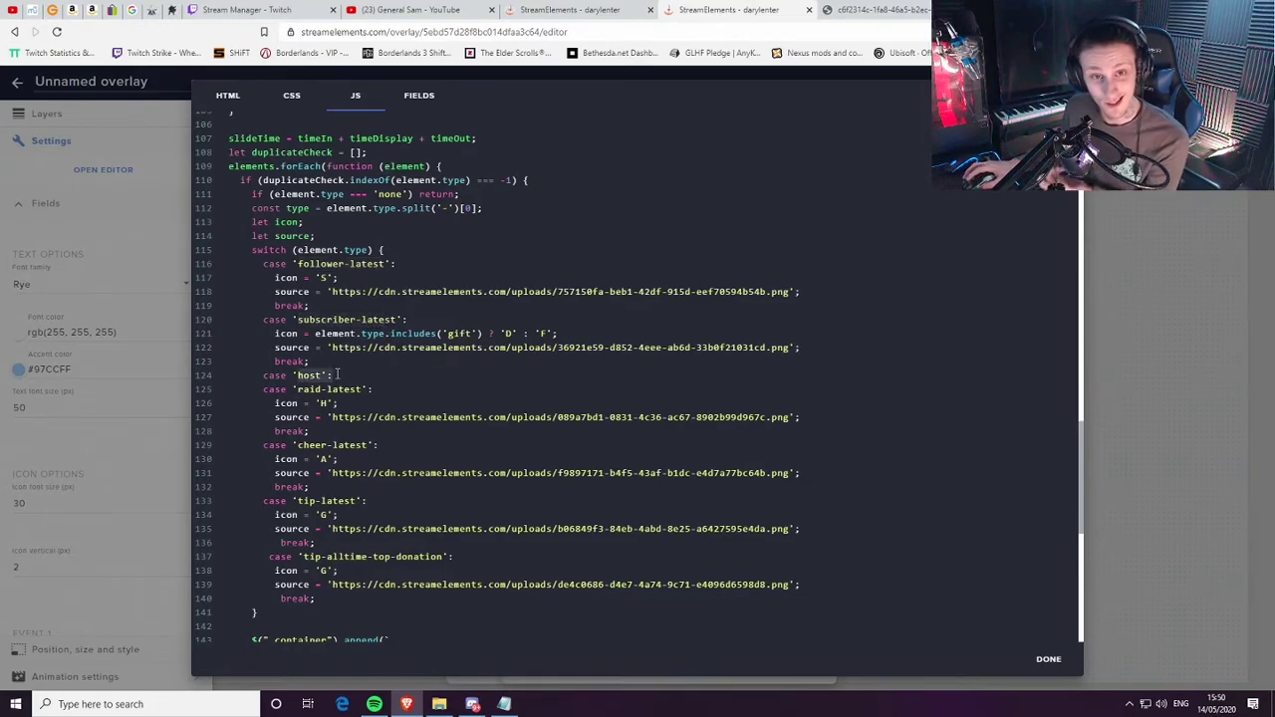
{"action": "left_click", "coordinate": [436, 377]}
{"action": "left_click_drag", "start_coordinate": [299, 390], "coordinate": [360, 389]}
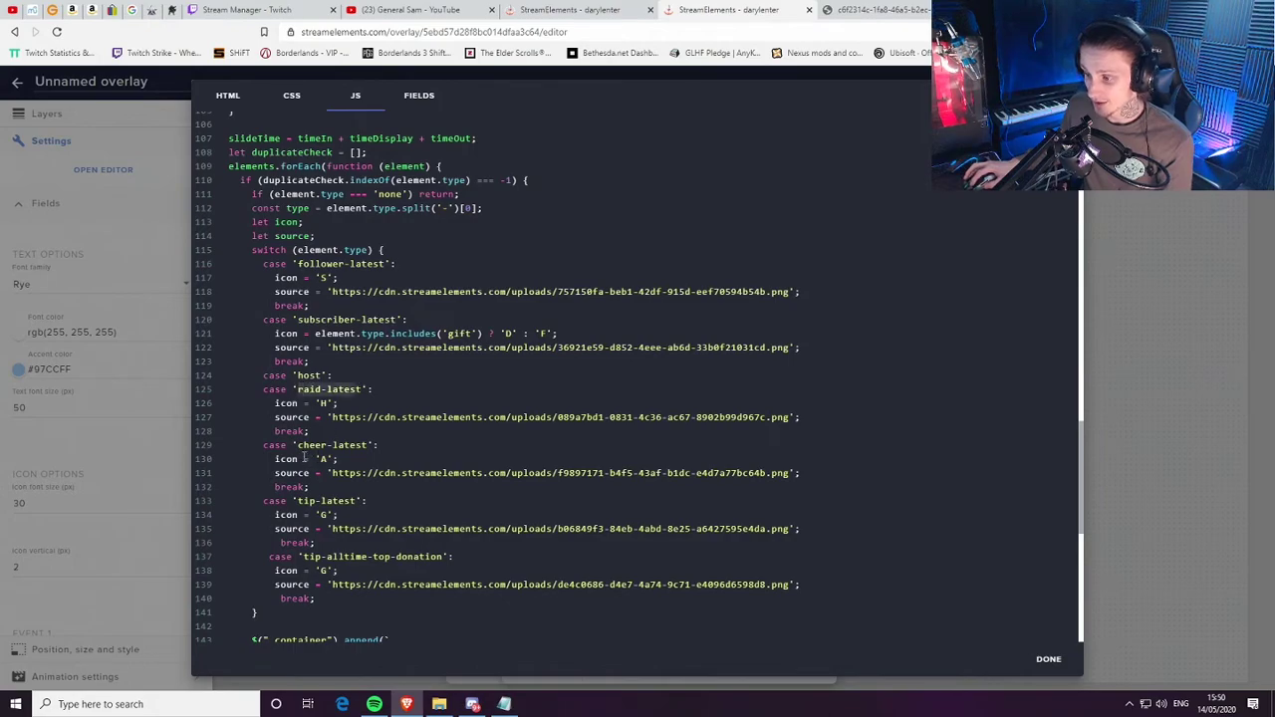
{"action": "left_click_drag", "start_coordinate": [298, 445], "coordinate": [347, 446]}
{"action": "left_click_drag", "start_coordinate": [298, 501], "coordinate": [356, 502]}
{"action": "left_click_drag", "start_coordinate": [301, 558], "coordinate": [370, 558]}
{"action": "left_click", "coordinate": [446, 374]}
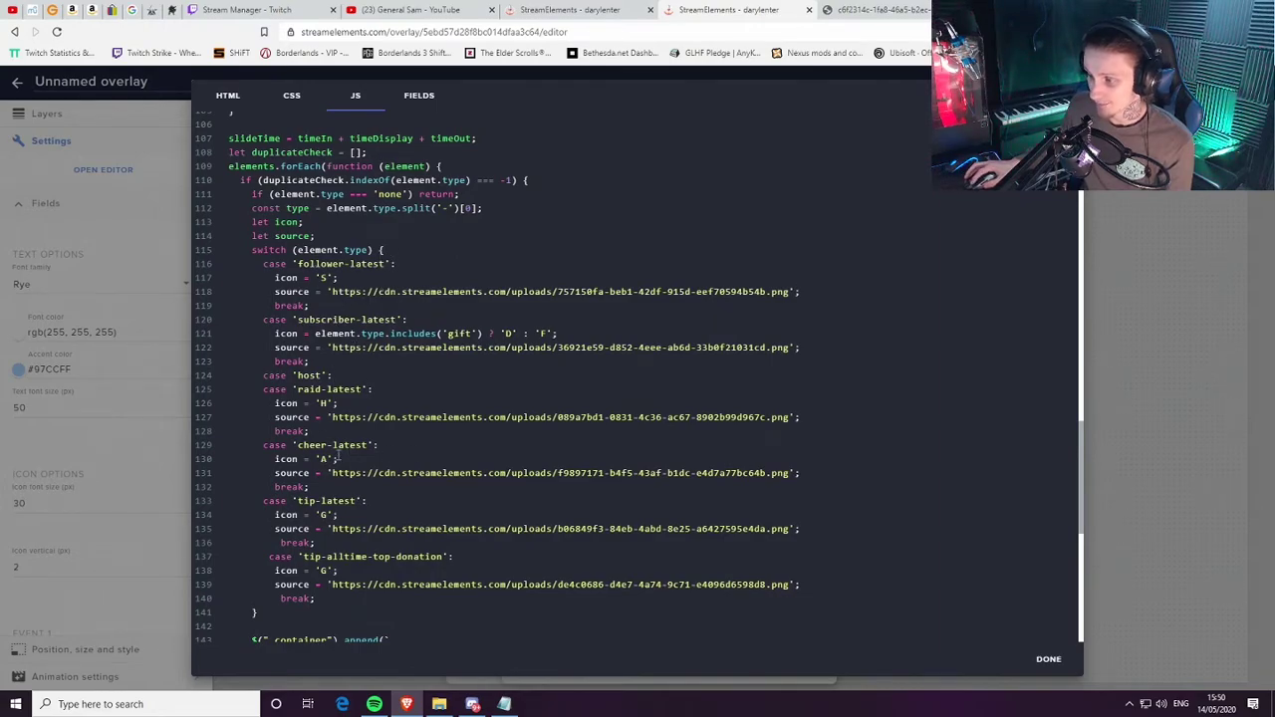
{"action": "left_click_drag", "start_coordinate": [269, 442], "coordinate": [798, 476]}
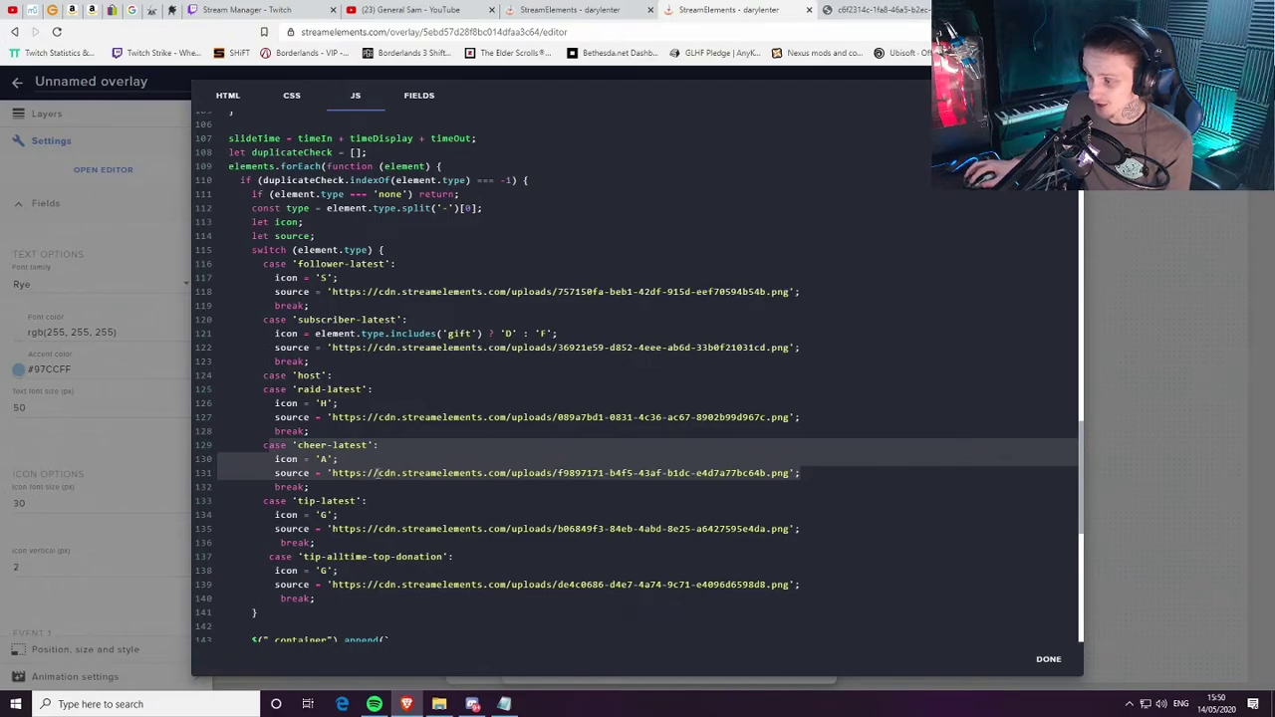
{"action": "left_click", "coordinate": [877, 10]}
{"action": "left_click", "coordinate": [710, 12]}
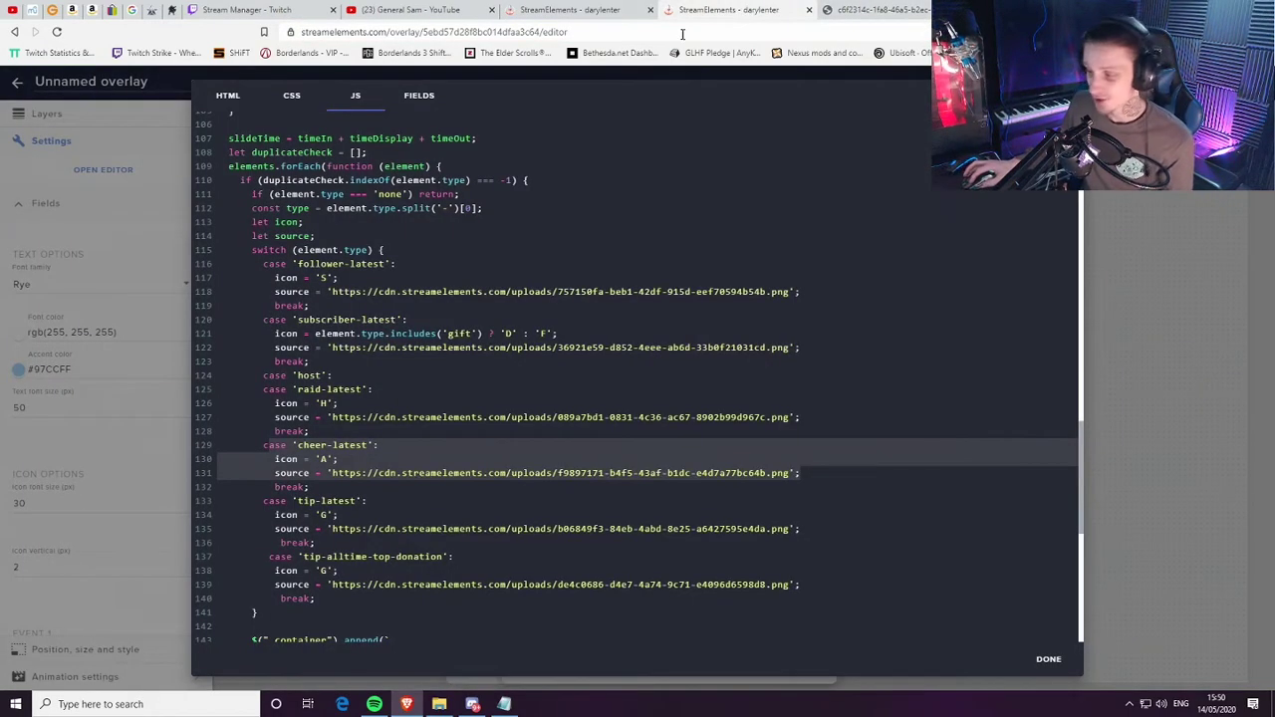
{"action": "left_click", "coordinate": [586, 503]}
{"action": "left_click_drag", "start_coordinate": [333, 473], "coordinate": [794, 475]}
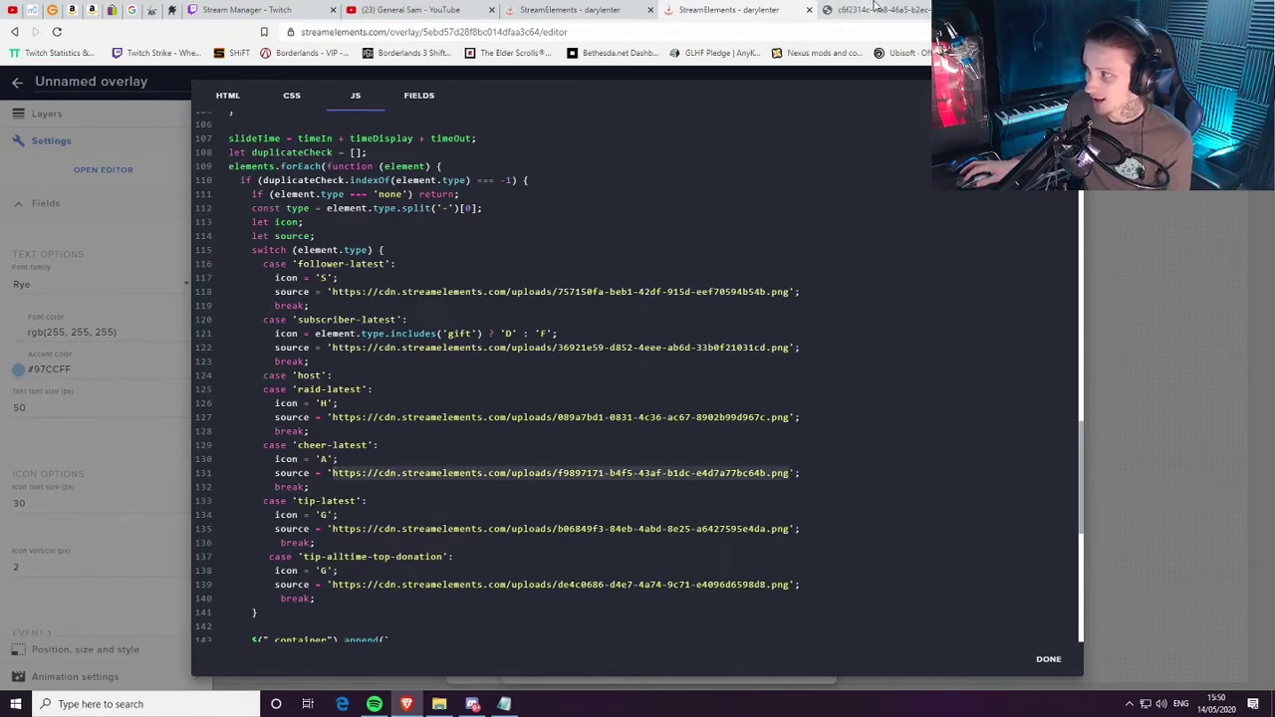
{"action": "left_click", "coordinate": [875, 10]}
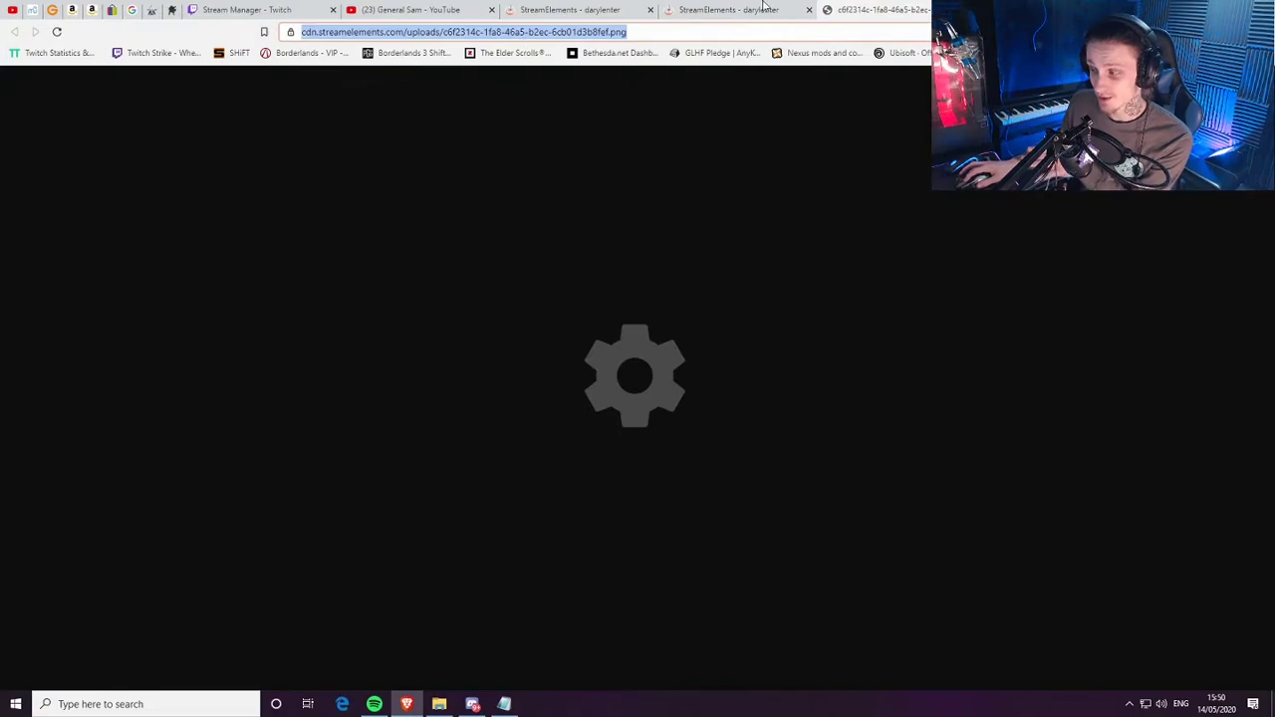
{"action": "left_click", "coordinate": [715, 8]}
{"action": "type", "text": "https://cdn.streamelements.com/uploads/c6f2314c-1fa8-46a5-b2ec-6cb01d3b8fef.png"}
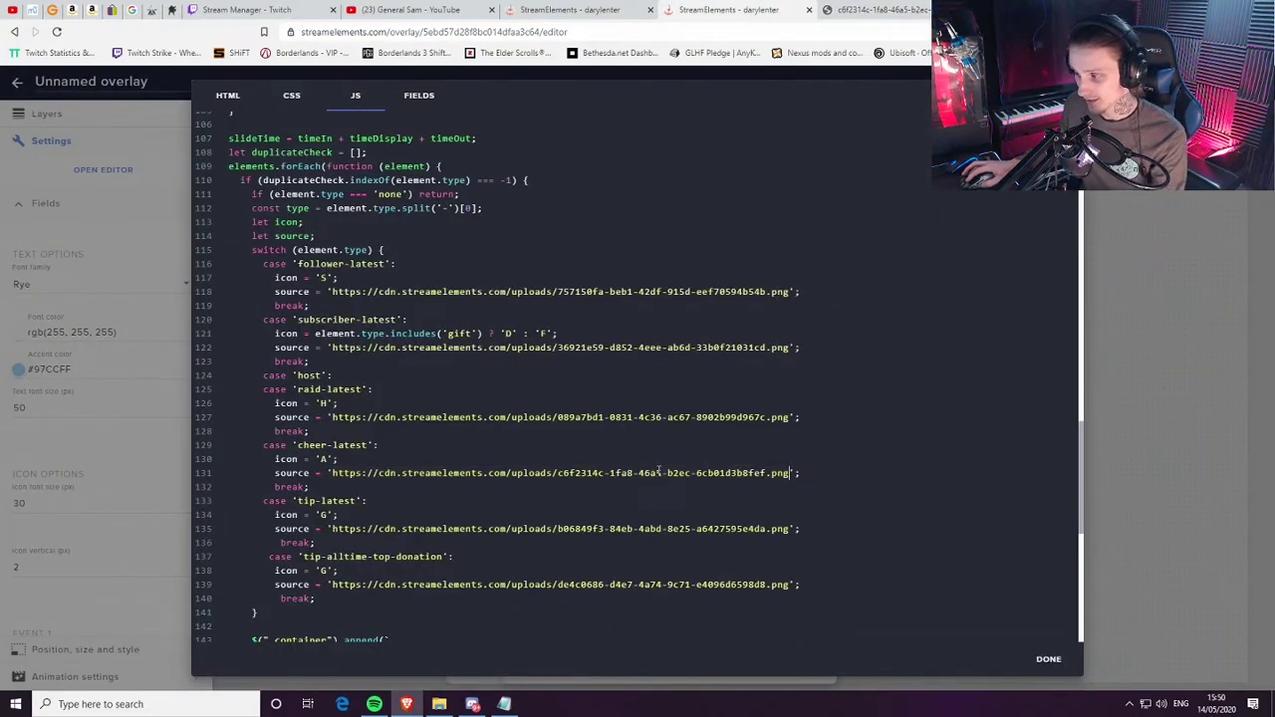
{"action": "left_click", "coordinate": [1051, 660]}
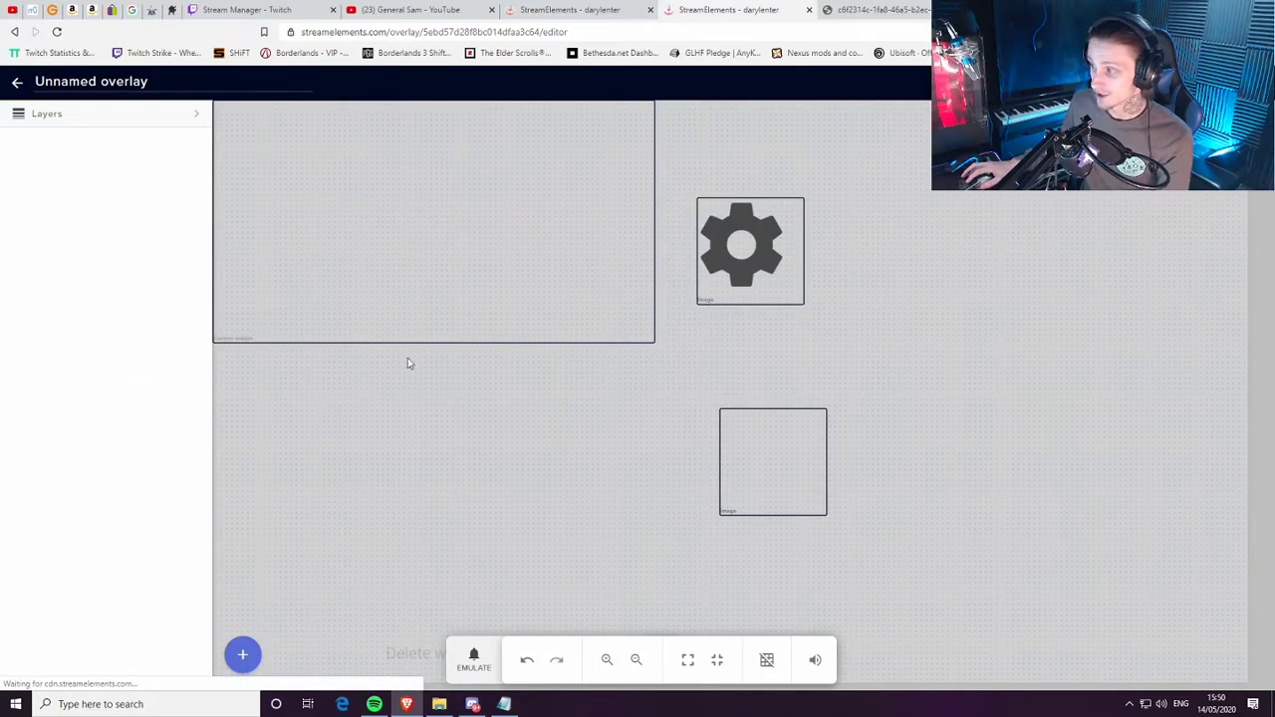
Compare the hosted gear image with the cheer event's icon in the custom widget's preview
{"action": "left_click", "coordinate": [762, 247]}
{"action": "left_click", "coordinate": [809, 521]}
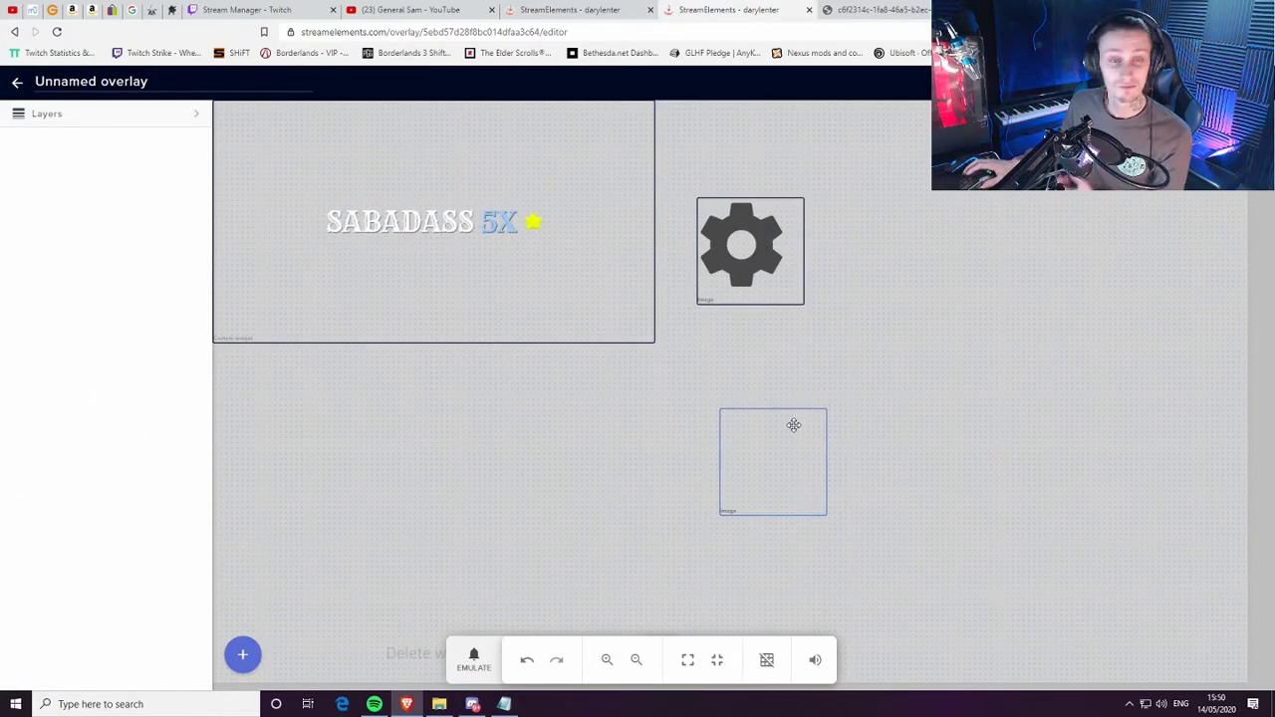
{"action": "left_click", "coordinate": [899, 8]}
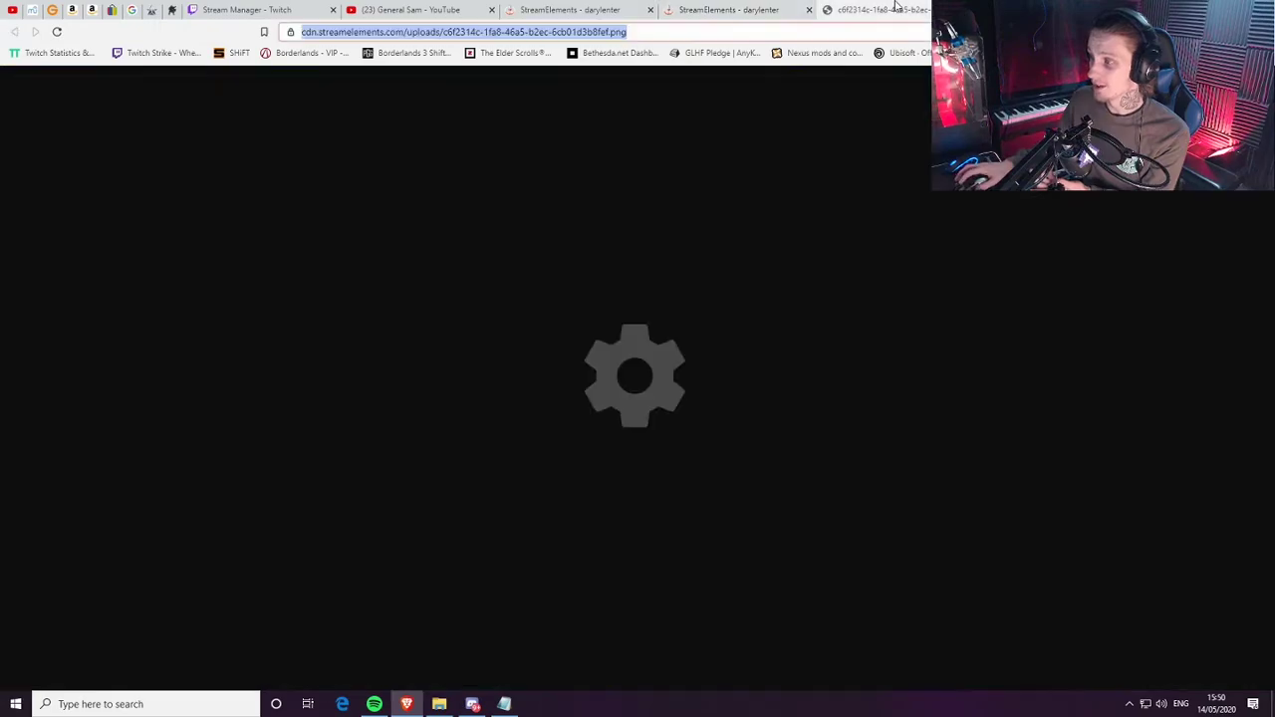
{"action": "left_click", "coordinate": [728, 9]}
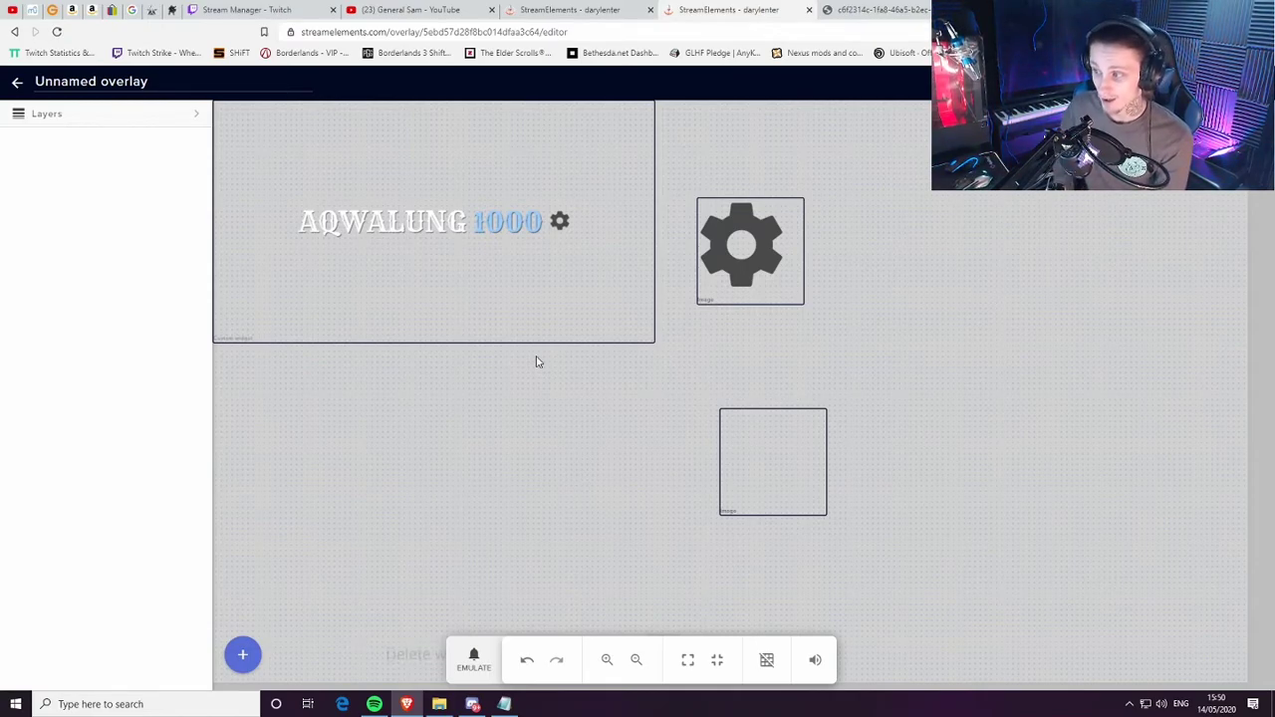
Set the custom widget's accent color to red, #ff0000, and deselect the widget to preview it
{"action": "left_click", "coordinate": [448, 285]}
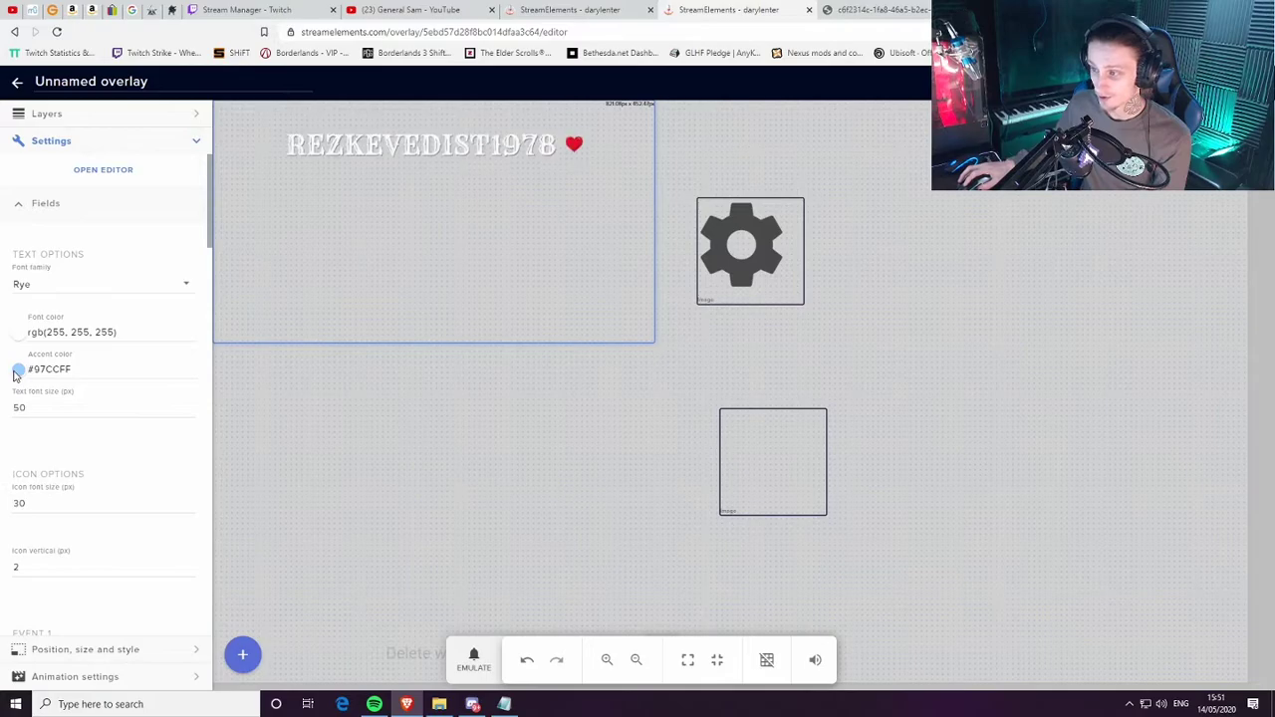
{"action": "left_click", "coordinate": [18, 369]}
{"action": "left_click", "coordinate": [674, 331]}
{"action": "left_click", "coordinate": [712, 299]}
{"action": "left_click_drag", "start_coordinate": [648, 330], "coordinate": [698, 308]}
{"action": "left_click", "coordinate": [679, 510]}
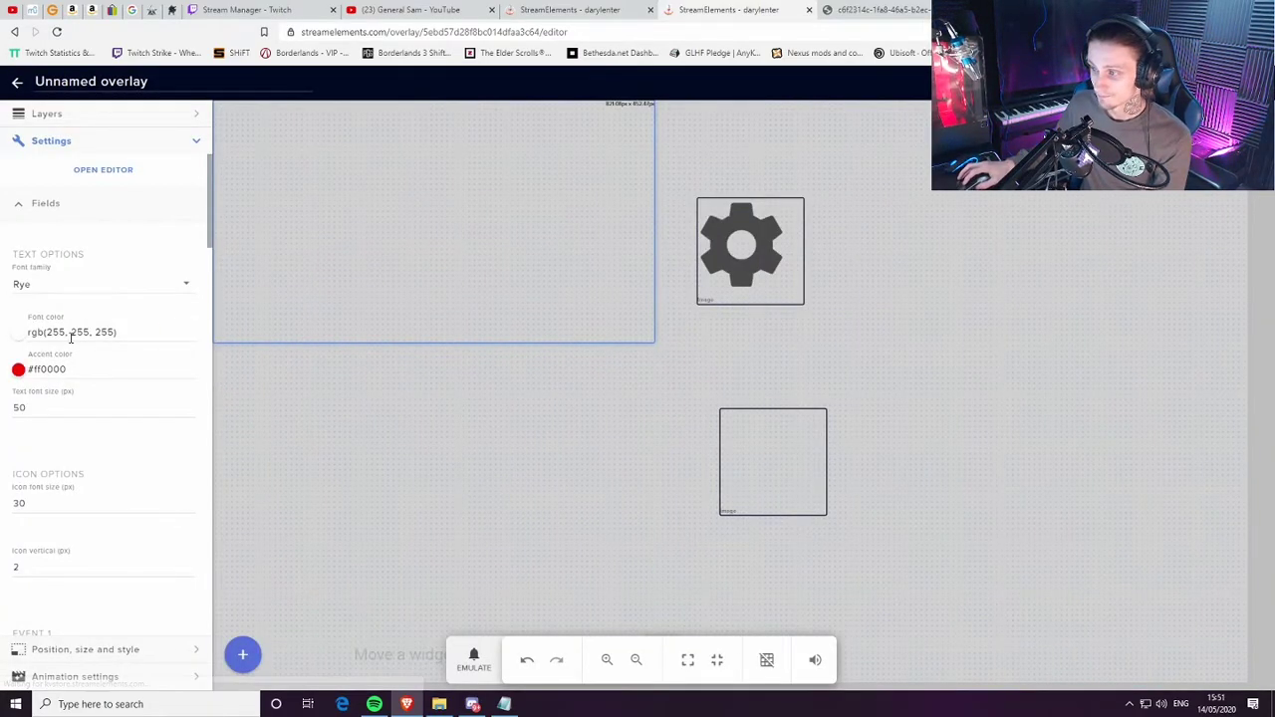
{"action": "left_click", "coordinate": [383, 469]}
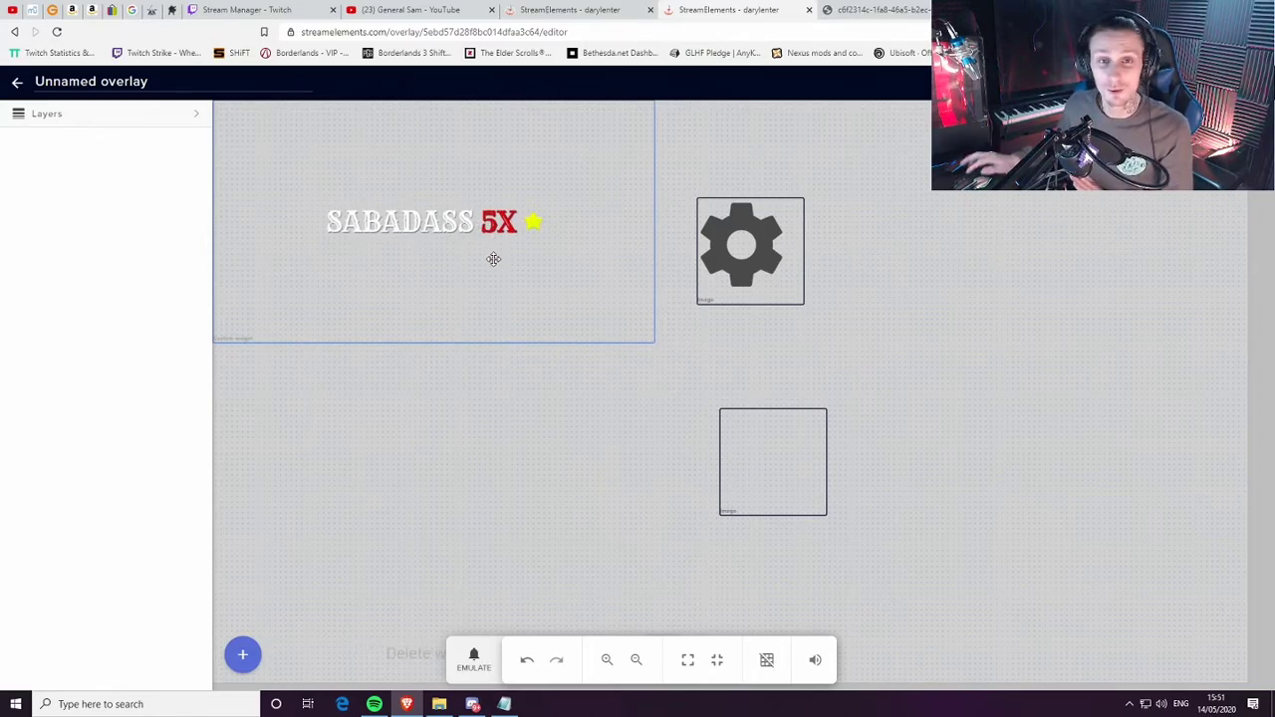
Look through the custom widget's font family and remaining settings fields without changing them
{"action": "left_click", "coordinate": [440, 275]}
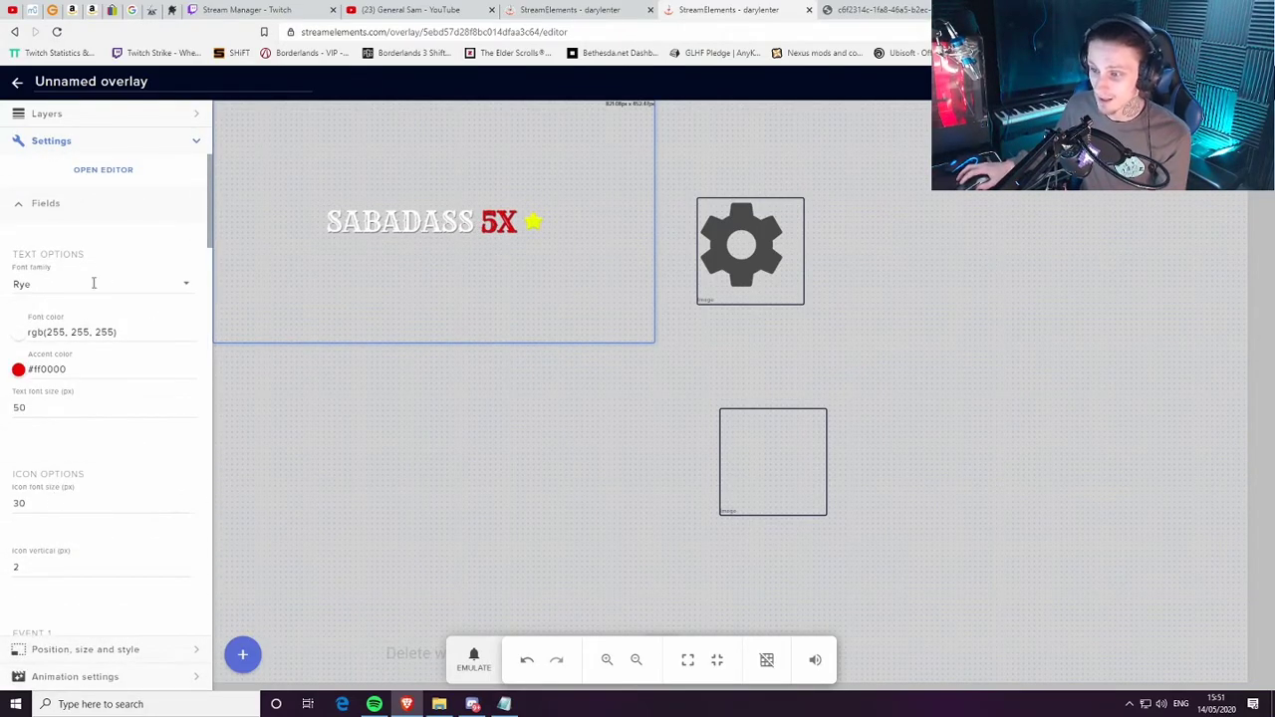
{"action": "left_click", "coordinate": [110, 306]}
{"action": "left_click", "coordinate": [136, 438]}
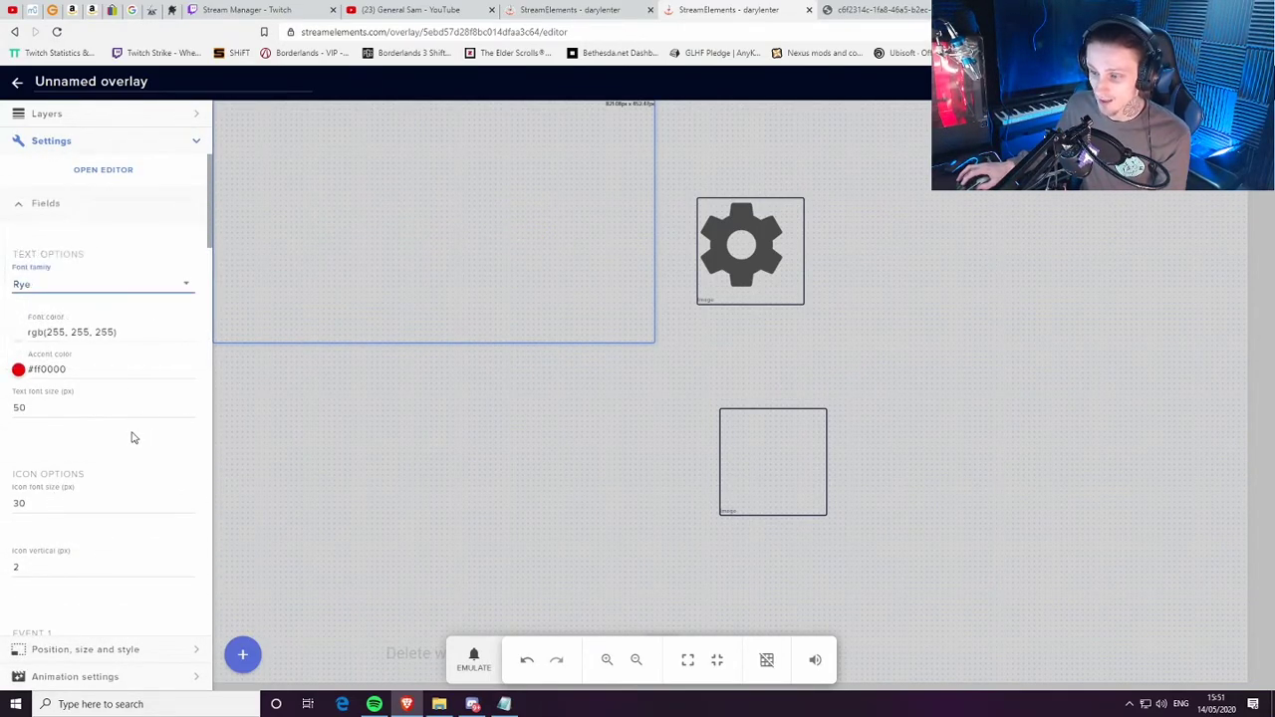
{"action": "scroll", "coordinate": [89, 429], "scroll_direction": "down", "scroll_amount": 5}
{"action": "left_click", "coordinate": [569, 472]}
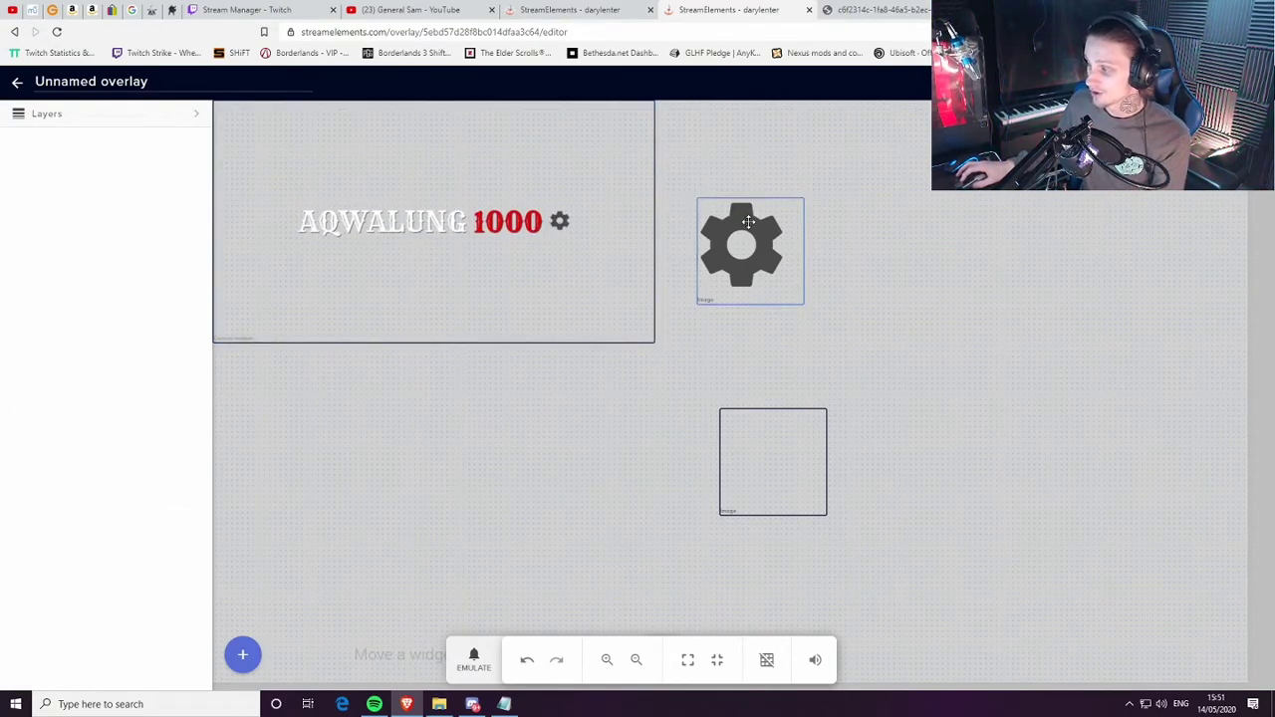
Set the empty image widget below the gear to the uploaded skull picture with the letters D and E
{"action": "left_click", "coordinate": [750, 254]}
{"action": "left_click", "coordinate": [768, 440]}
{"action": "left_click", "coordinate": [152, 169]}
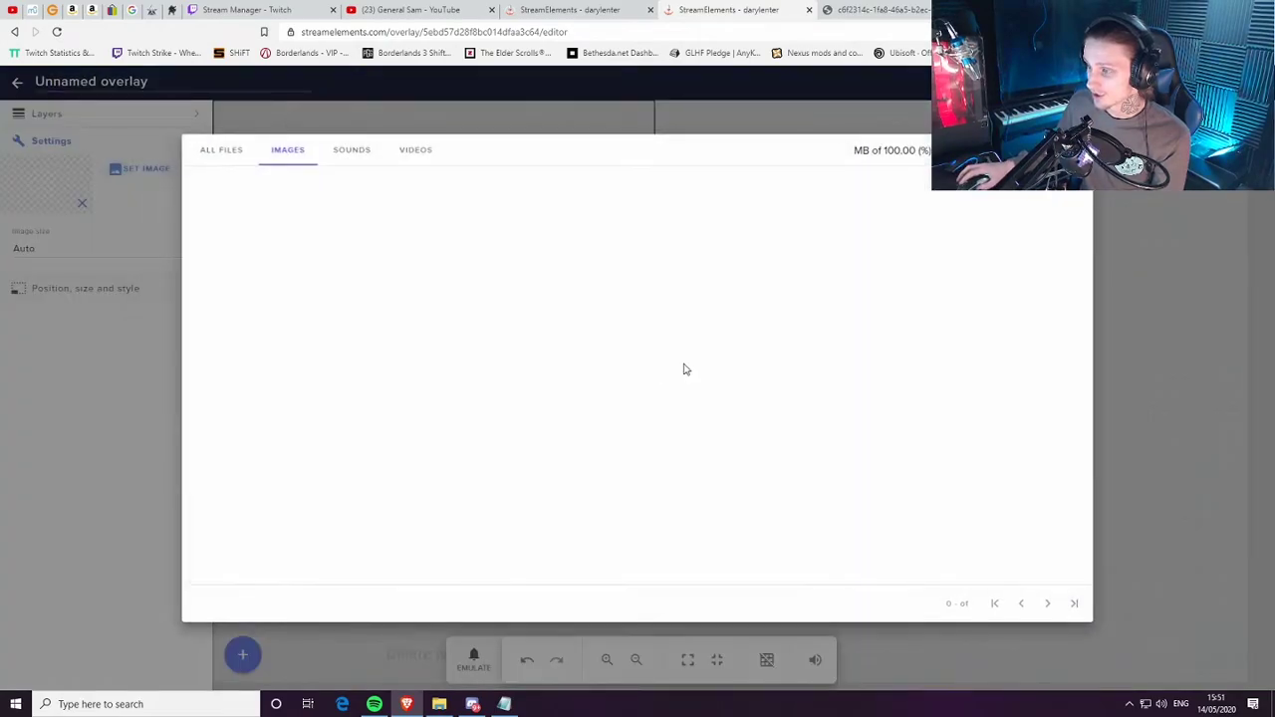
{"action": "scroll", "coordinate": [968, 365], "scroll_direction": "down", "scroll_amount": 2}
{"action": "scroll", "coordinate": [973, 301], "scroll_direction": "up", "scroll_amount": 1}
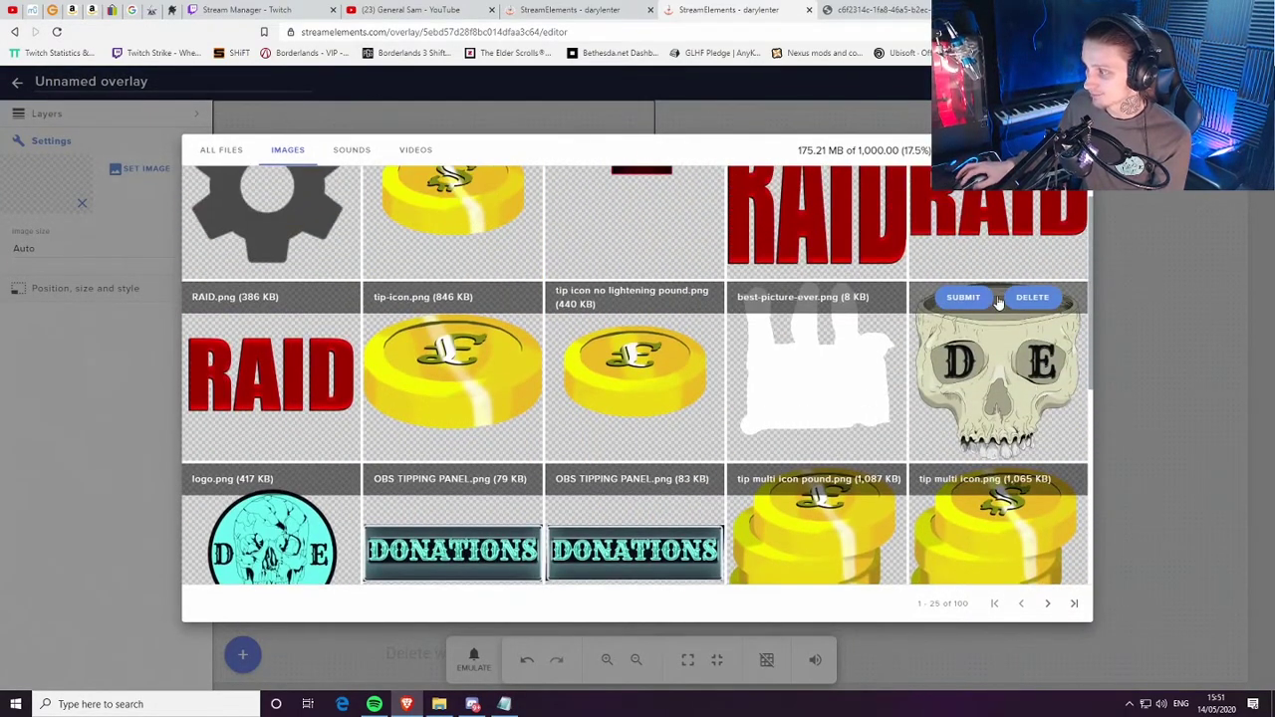
{"action": "left_click", "coordinate": [971, 299]}
Open the skull image on its own in a new browser tab to view its hosted address, and return to the overlay editor
{"action": "right_click", "coordinate": [761, 453]}
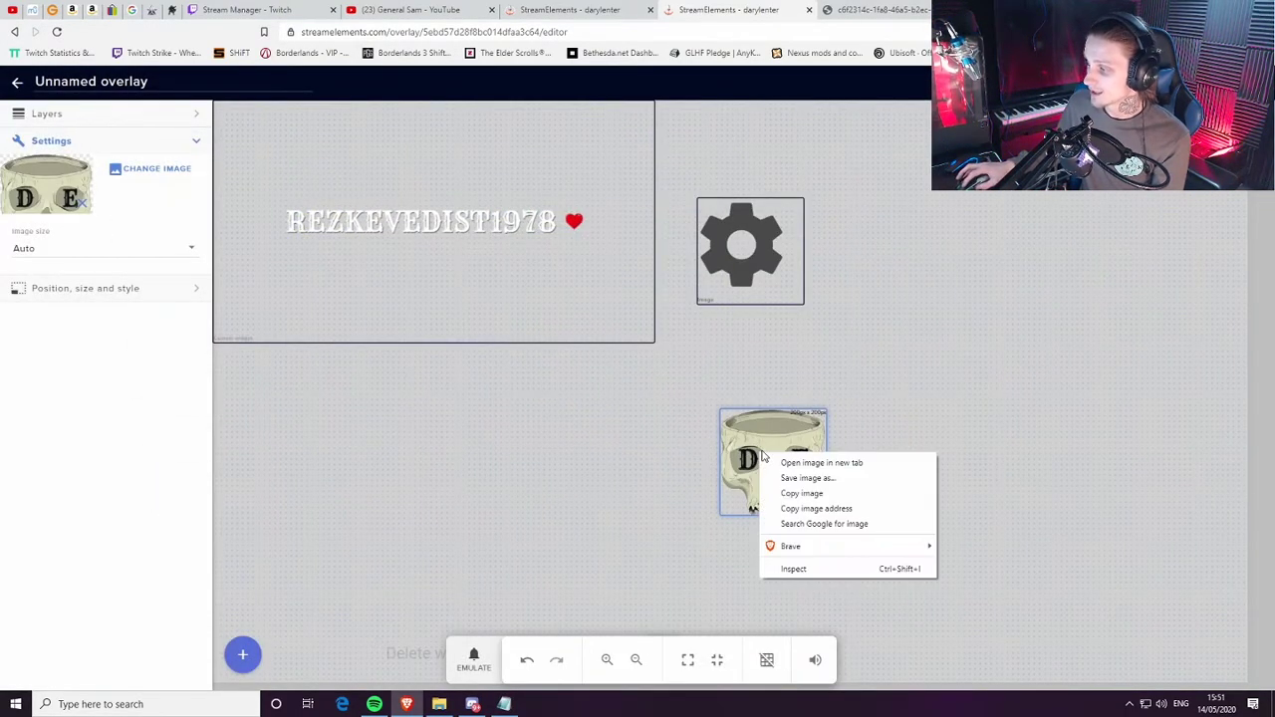
{"action": "left_click", "coordinate": [842, 460]}
{"action": "left_click", "coordinate": [875, 10]}
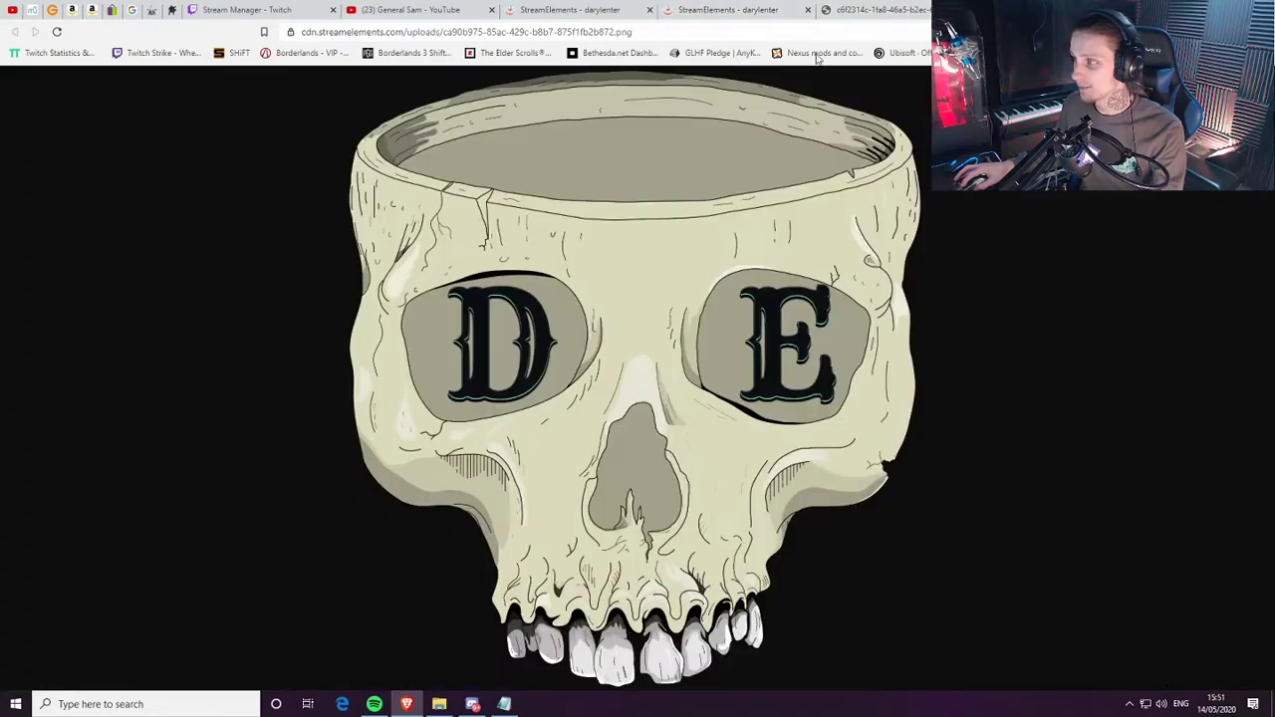
{"action": "left_click", "coordinate": [732, 10]}
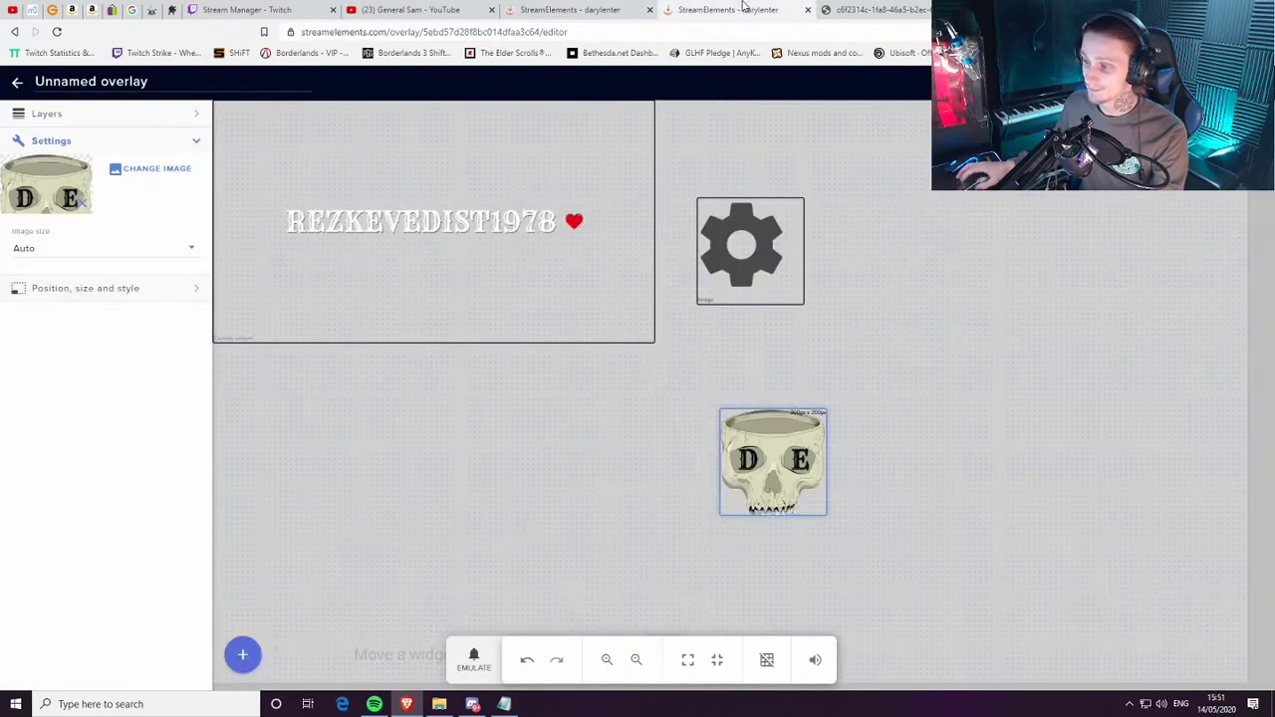
Find and highlight the follower-latest source address in the custom widget's JavaScript code, and close the code editor
{"action": "left_click", "coordinate": [391, 192]}
{"action": "left_click", "coordinate": [109, 169]}
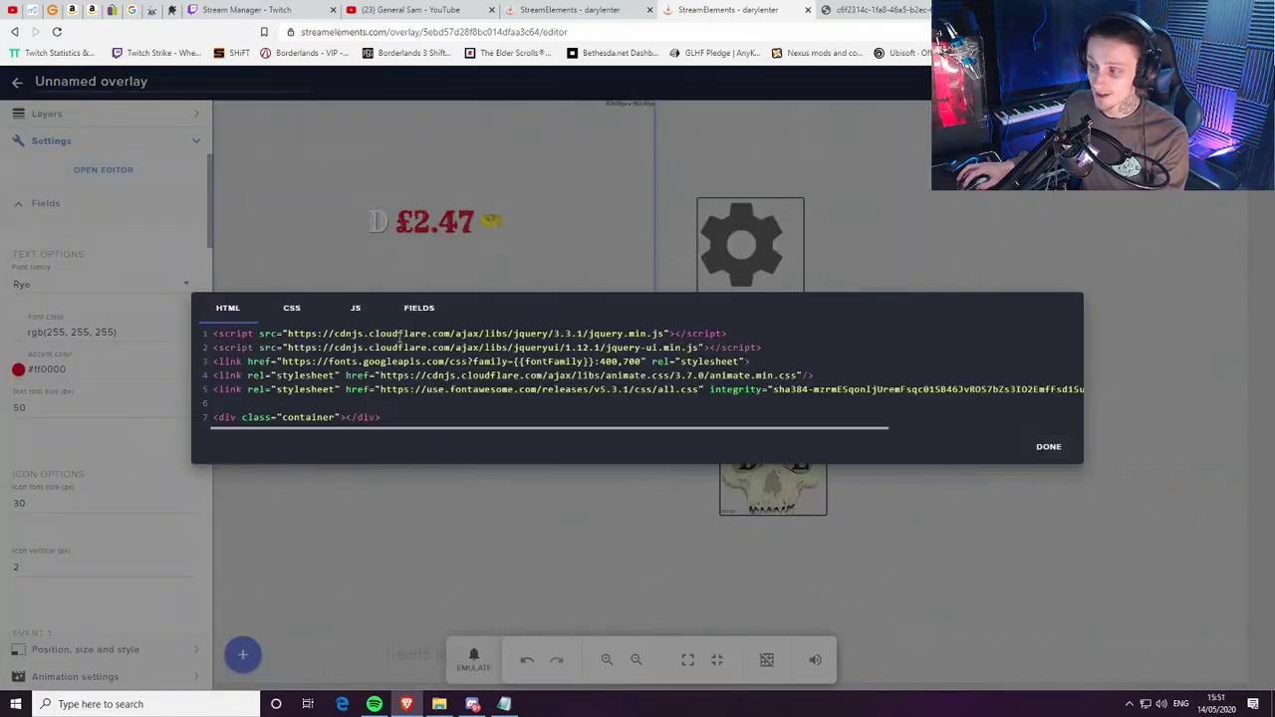
{"action": "left_click", "coordinate": [356, 308]}
{"action": "scroll", "coordinate": [562, 417], "scroll_direction": "down", "scroll_amount": 10}
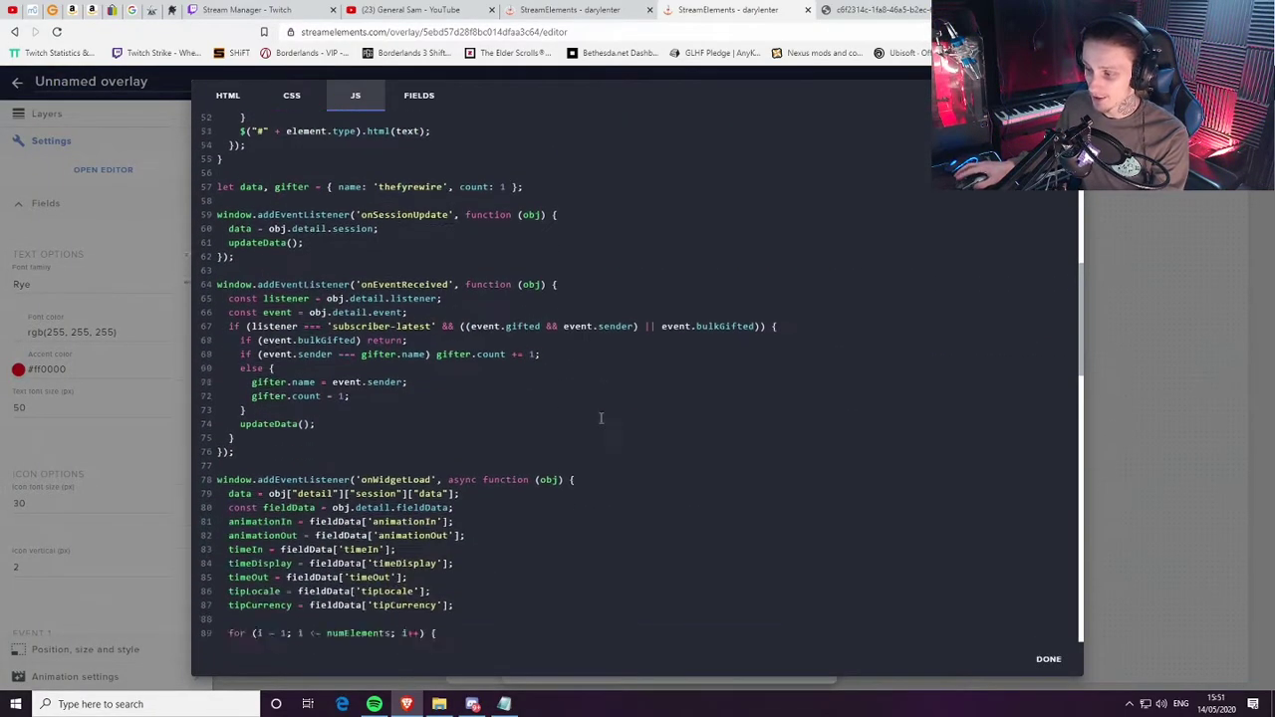
{"action": "scroll", "coordinate": [562, 417], "scroll_direction": "down", "scroll_amount": 8}
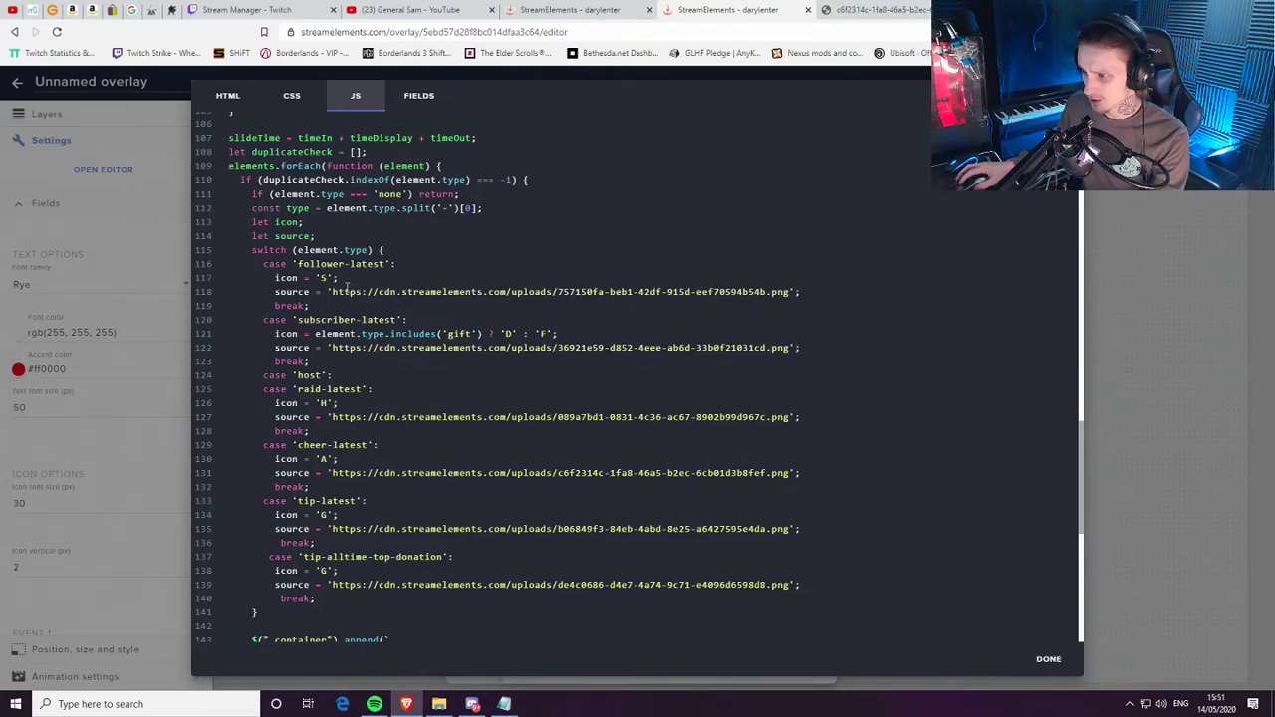
{"action": "left_click_drag", "start_coordinate": [332, 291], "coordinate": [799, 290]}
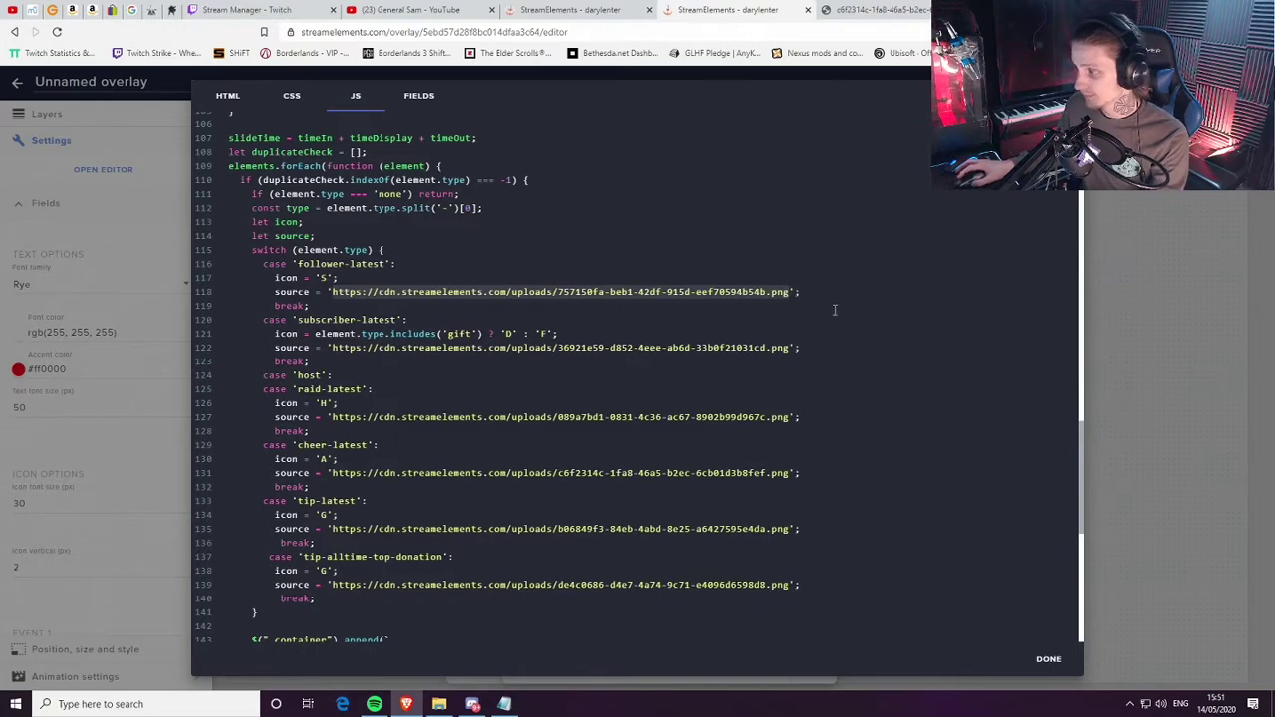
{"action": "left_click", "coordinate": [1049, 658]}
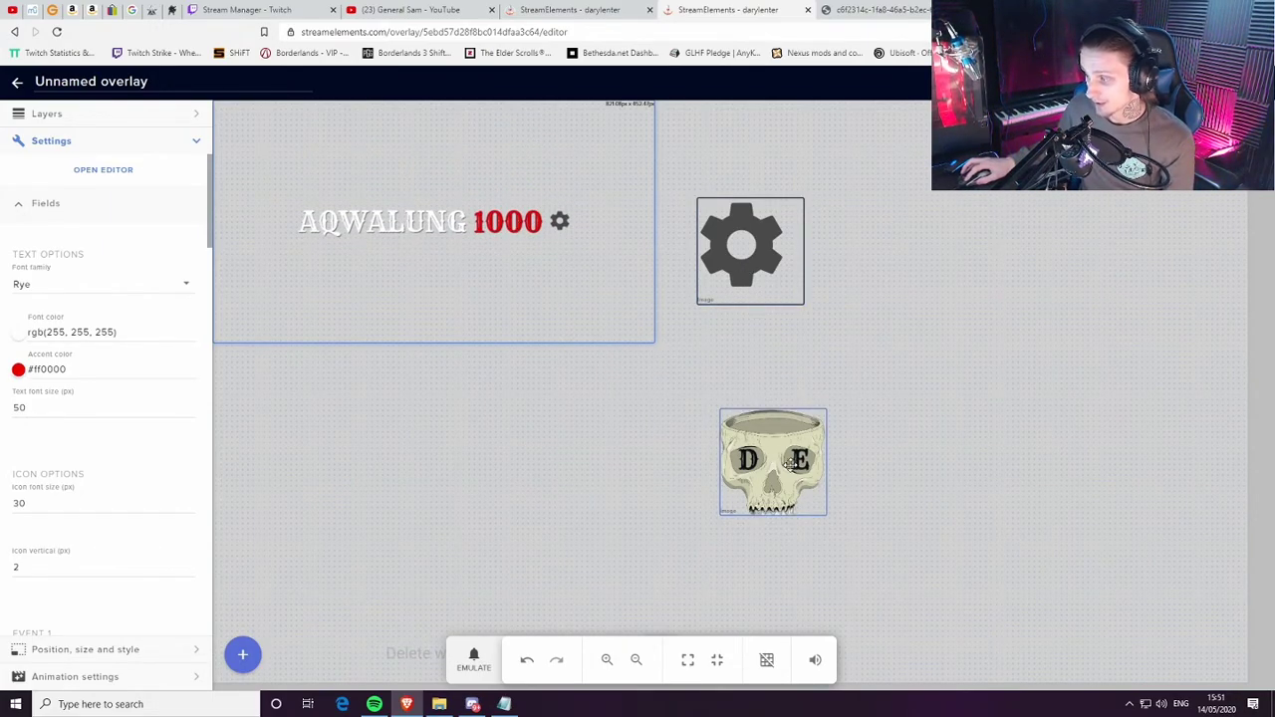
Move the skull image slightly up and to the left on the overlay canvas
{"action": "left_click_drag", "start_coordinate": [773, 461], "coordinate": [761, 441]}
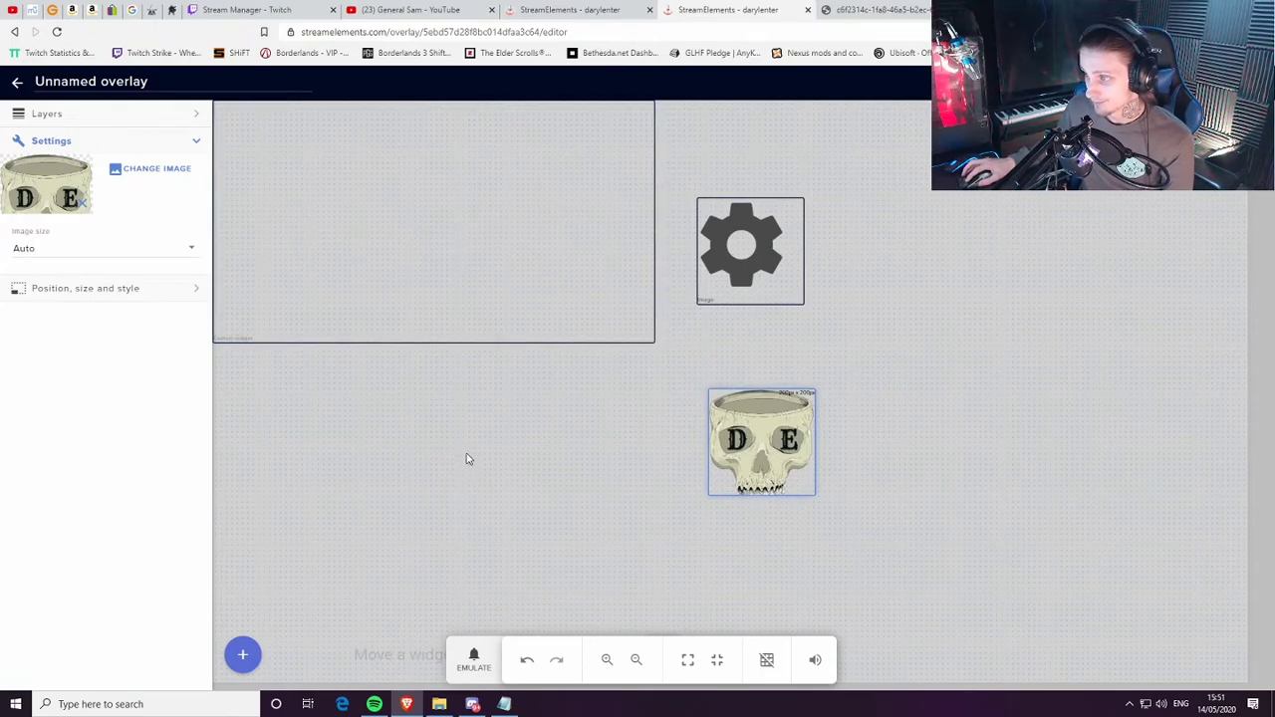